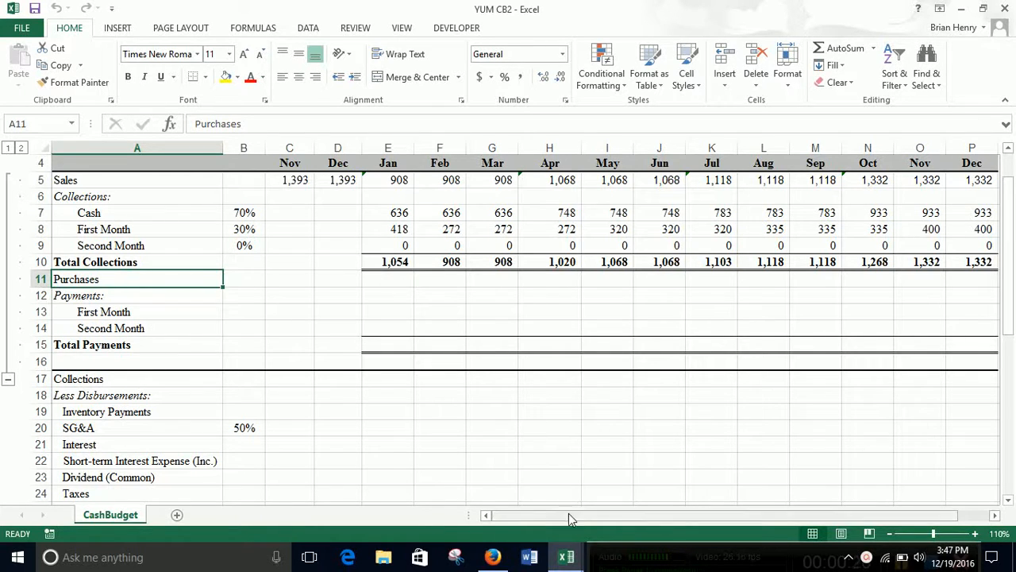
Switch to Firefox and open the SEC's EDGAR company search page from the "edgar online" Google results
{"action": "left_click", "coordinate": [564, 559]}
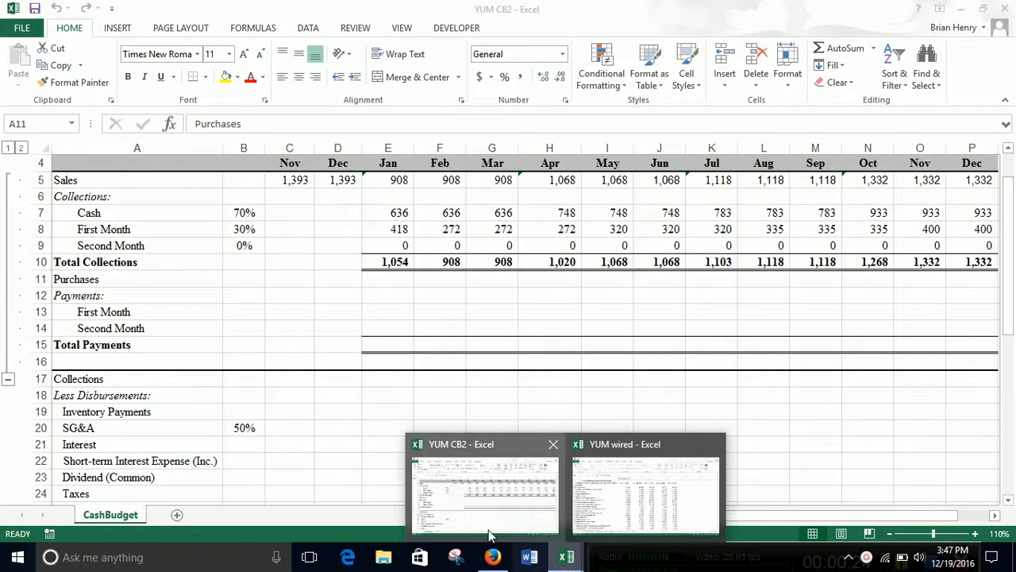
{"action": "left_click", "coordinate": [492, 556]}
{"action": "scroll", "coordinate": [300, 474], "scroll_direction": "down", "scroll_amount": 3}
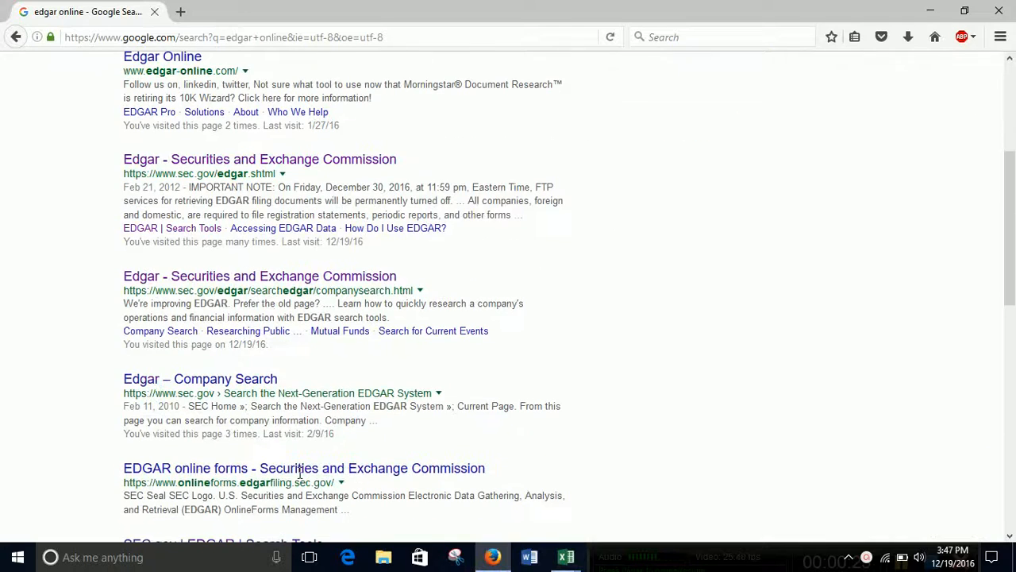
{"action": "left_click", "coordinate": [289, 285]}
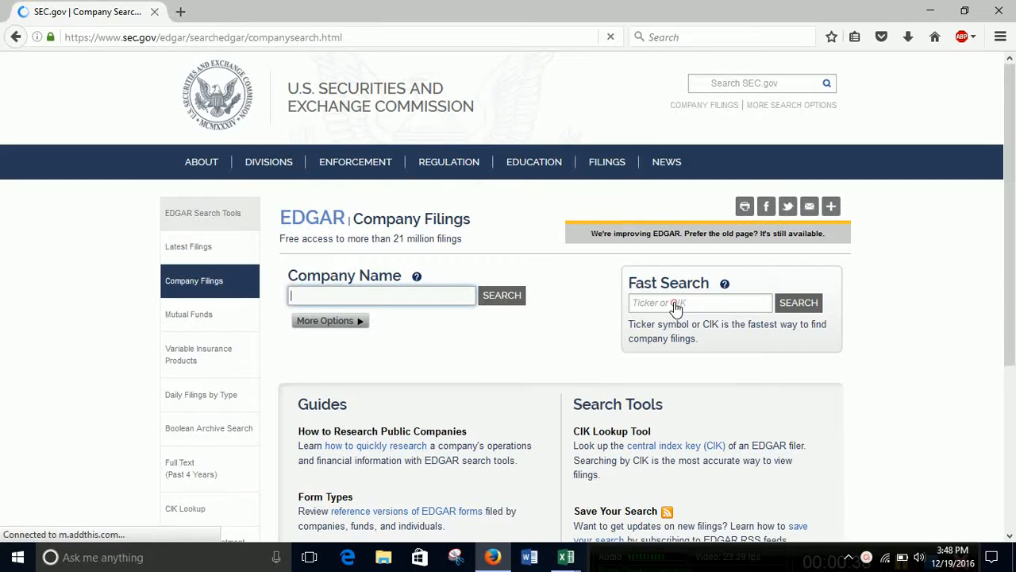
Look up the company filings for the ticker symbol yum with EDGAR's Fast Search
{"action": "left_click", "coordinate": [676, 306]}
{"action": "type", "text": "y"}
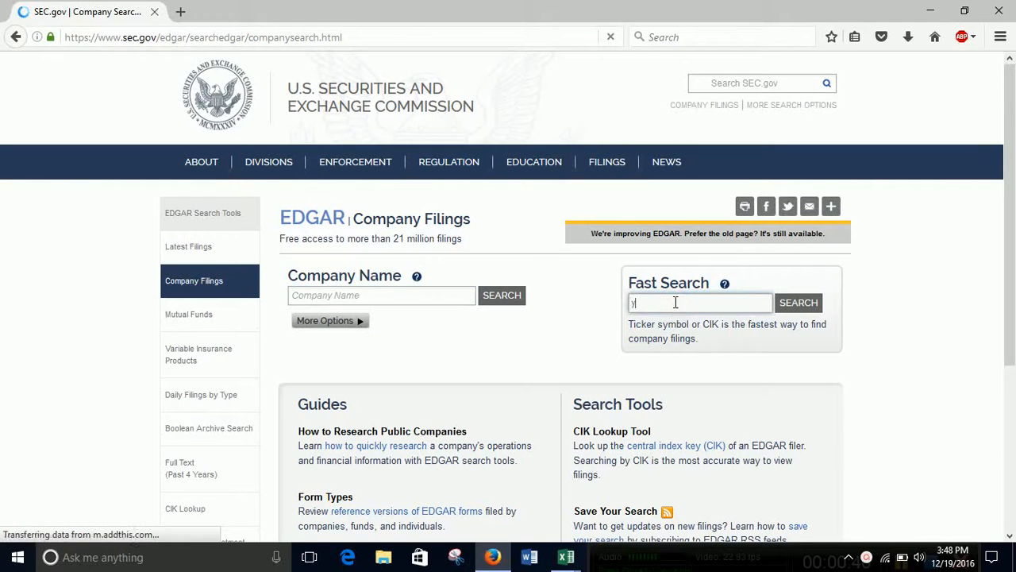
{"action": "type", "text": "um"}
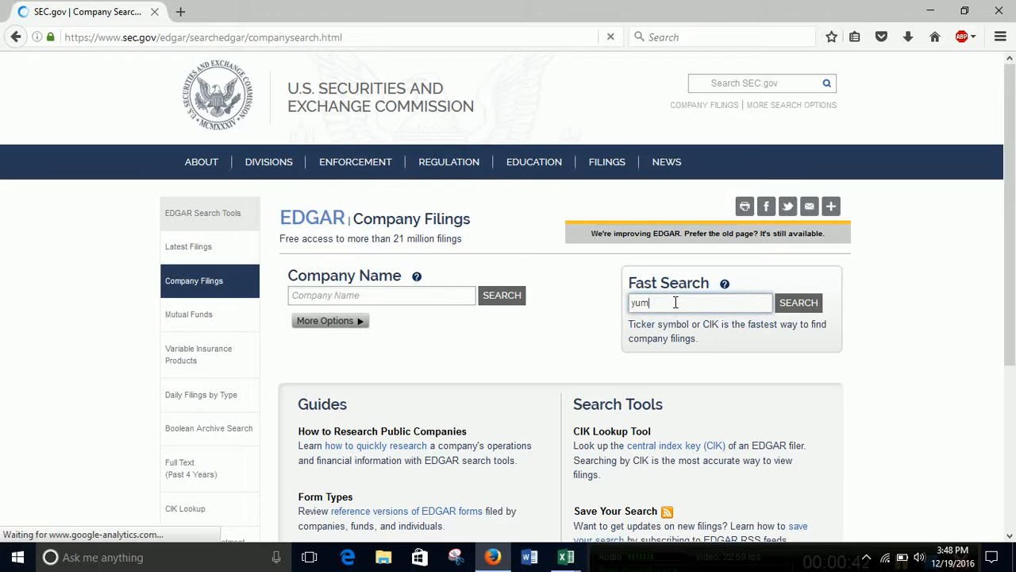
{"action": "key", "text": "Return"}
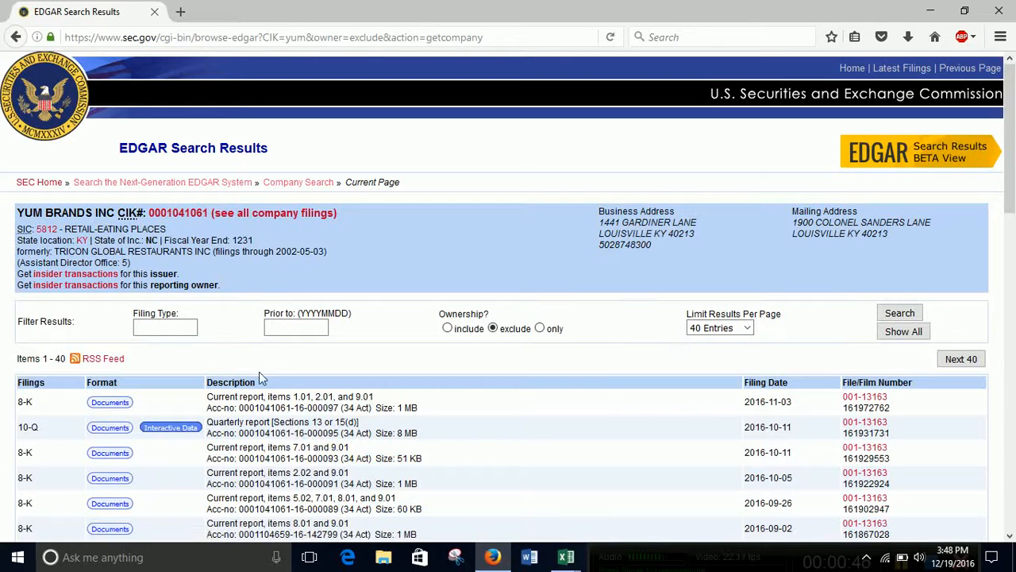
Filter the YUM Brands filings list to filing type 10-k
{"action": "left_click", "coordinate": [180, 329]}
{"action": "type", "text": "10"}
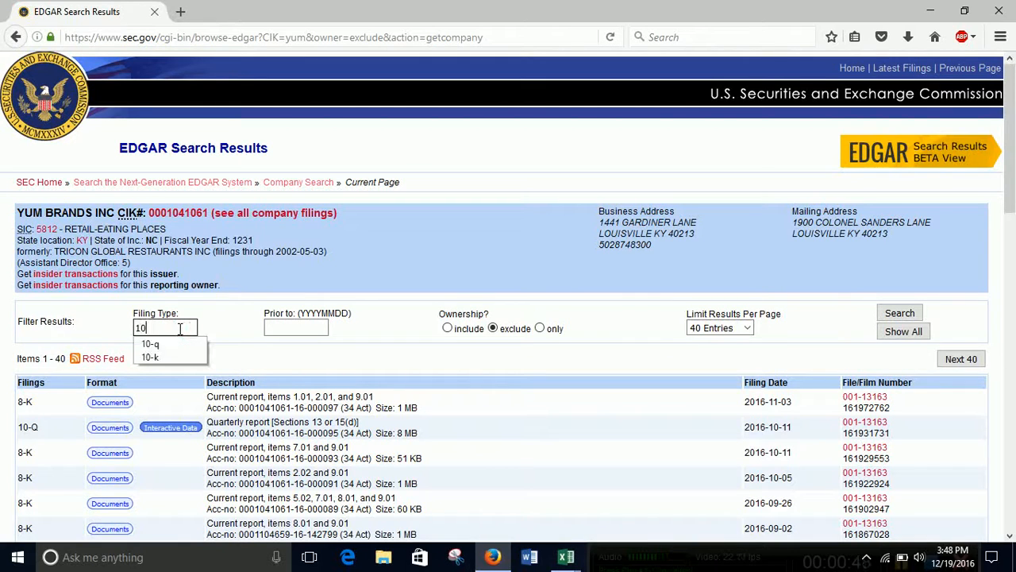
{"action": "type", "text": "-k"}
{"action": "key", "text": "Return"}
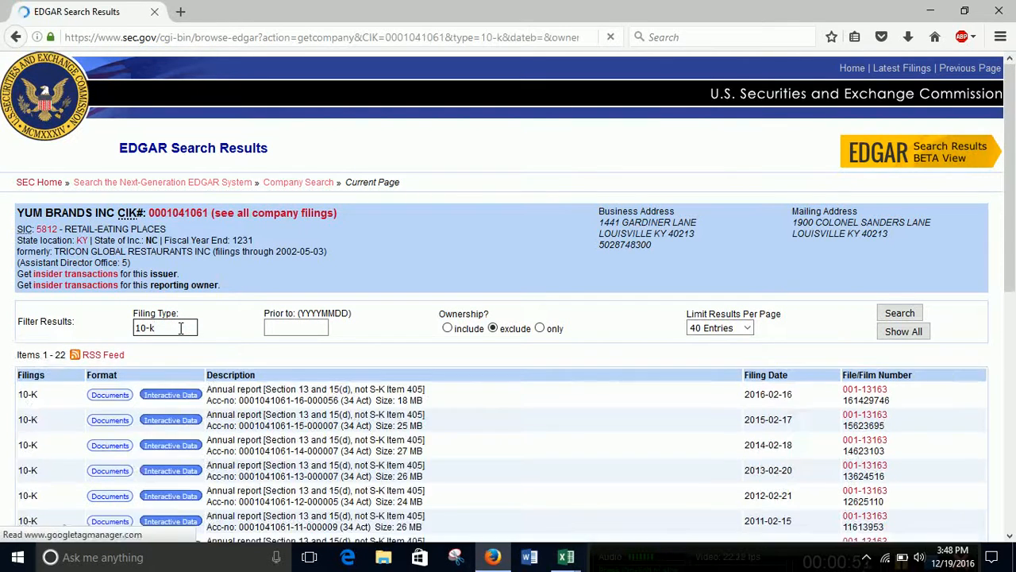
Open the interactive data of the 10-K filed 2015-02-17 in a new tab, keeping the filings list open
{"action": "scroll", "coordinate": [334, 385], "scroll_direction": "down", "scroll_amount": 2}
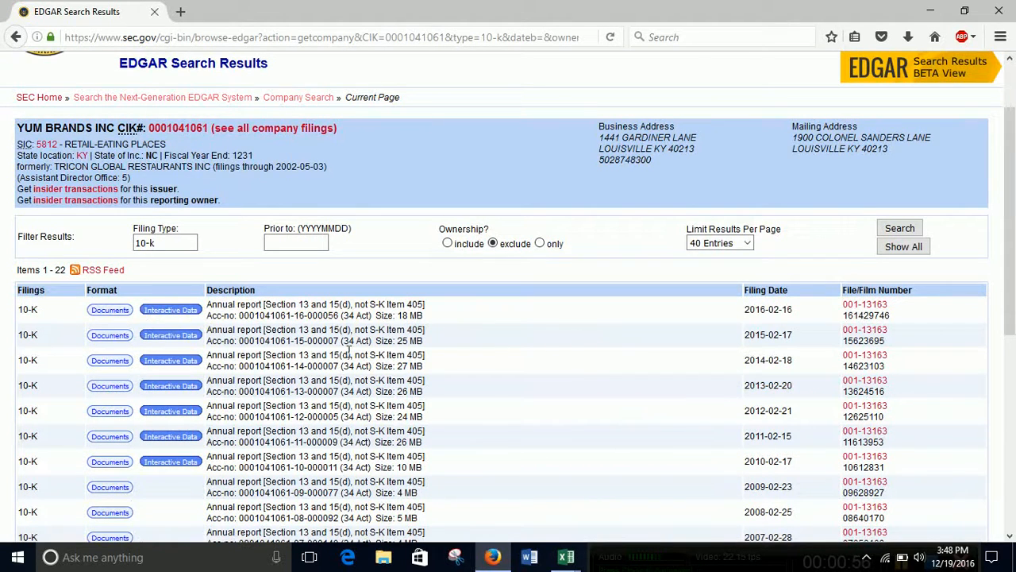
{"action": "left_click", "coordinate": [191, 338]}
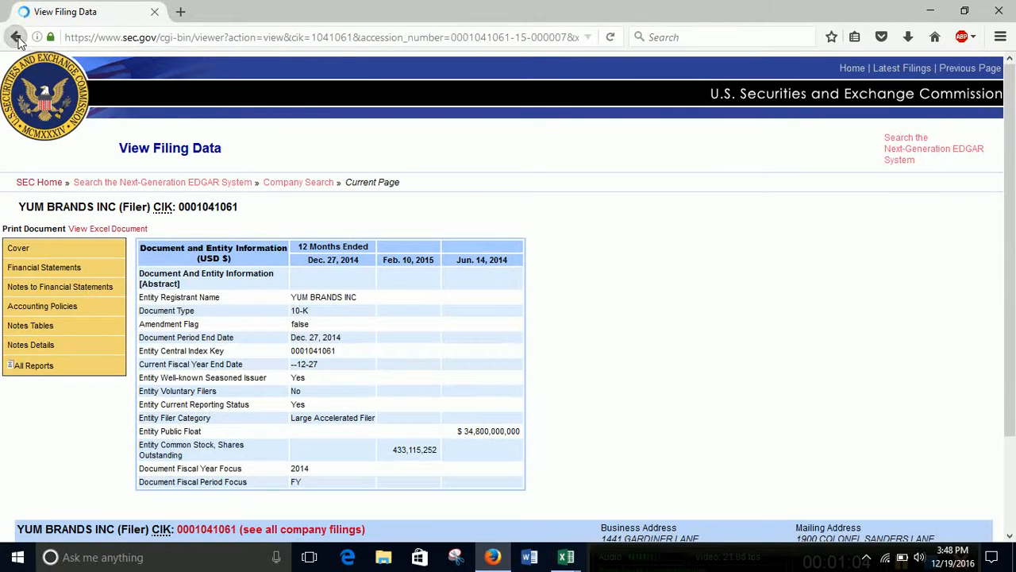
{"action": "key", "text": "alt+Left"}
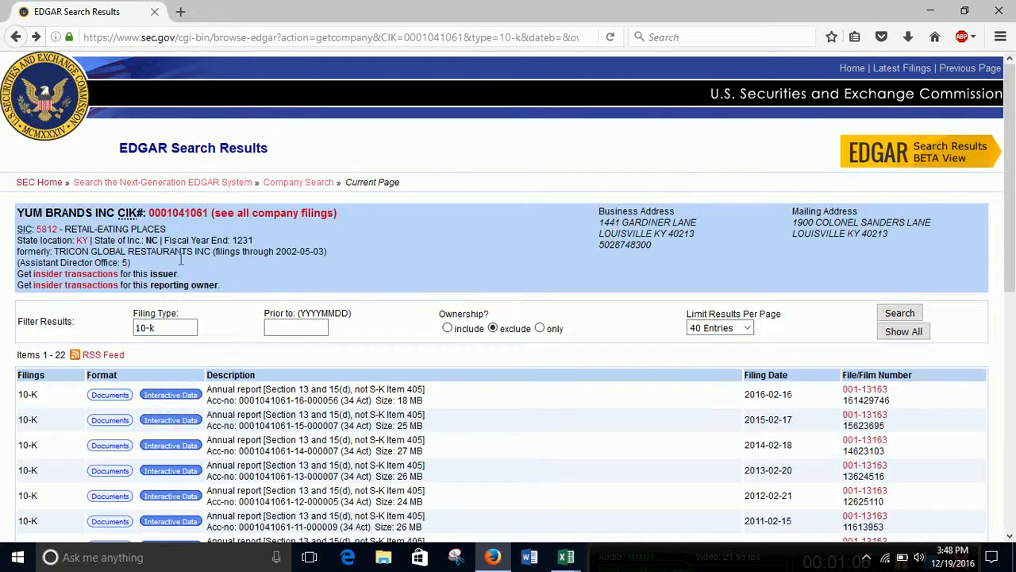
{"action": "right_click", "coordinate": [185, 419]}
{"action": "left_click", "coordinate": [249, 249]}
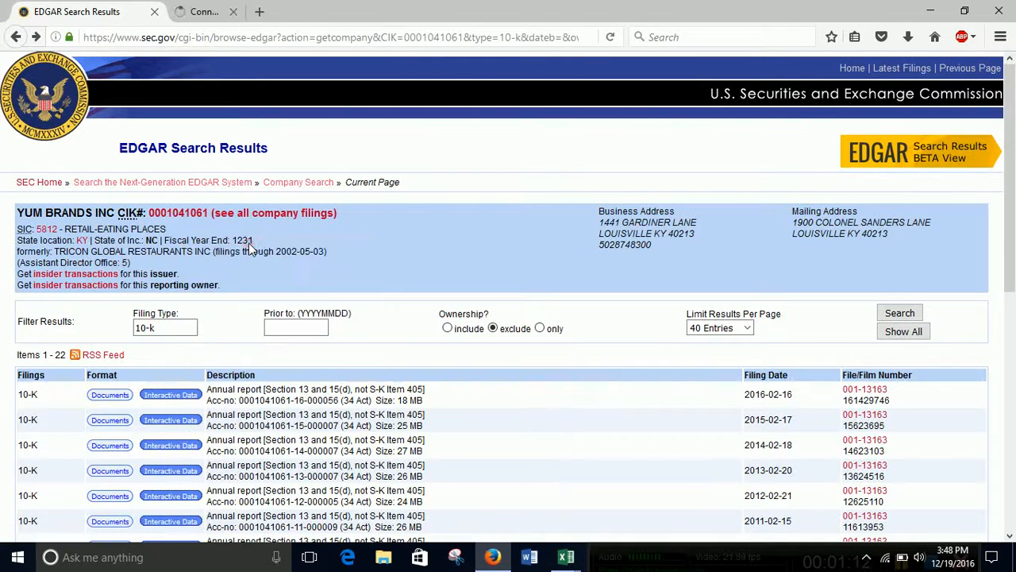
Change the filing type filter to 10-q and rerun the filings search
{"action": "left_click", "coordinate": [180, 328]}
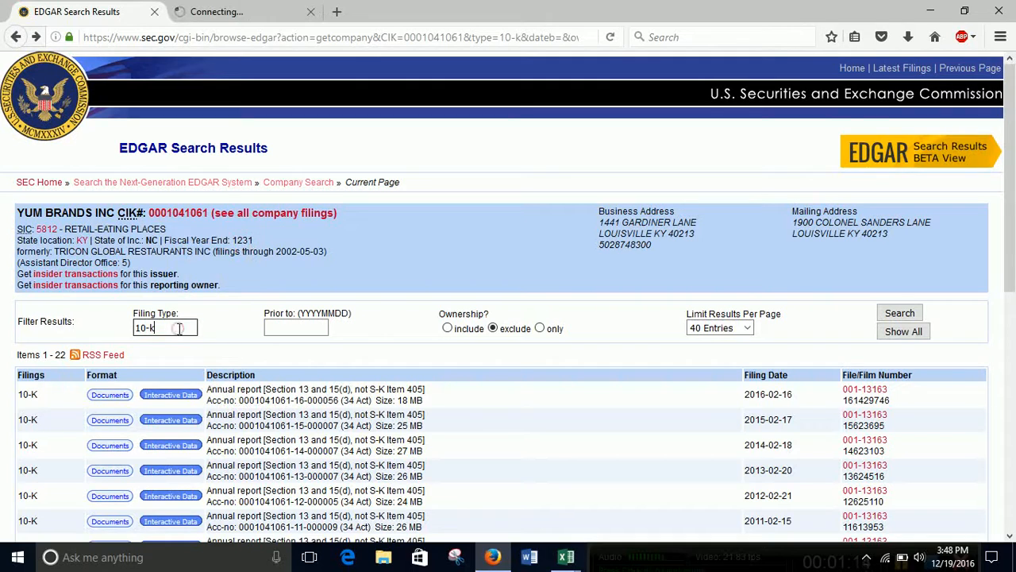
{"action": "key", "text": "BackSpace"}
{"action": "type", "text": "q"}
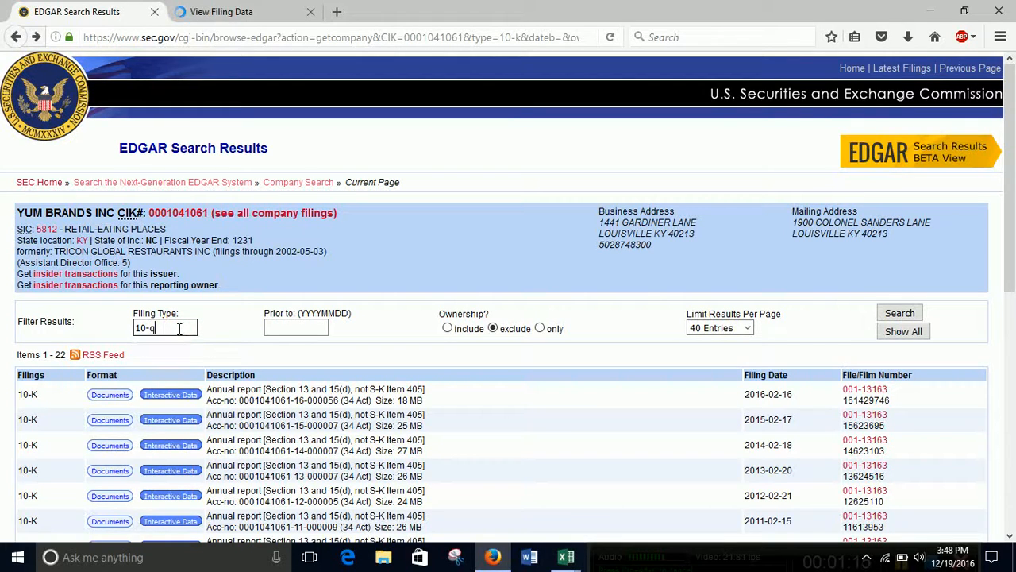
{"action": "key", "text": "Return"}
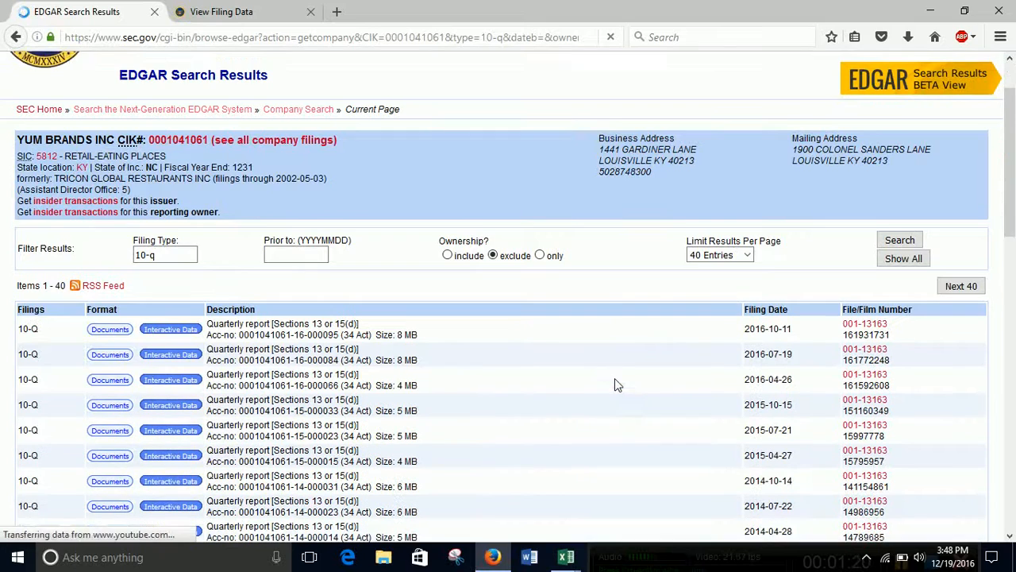
Open the interactive data of the 10-Q filed 2014-04-28 in a new tab
{"action": "scroll", "coordinate": [618, 391], "scroll_direction": "down", "scroll_amount": 2}
{"action": "scroll", "coordinate": [617, 391], "scroll_direction": "down", "scroll_amount": 2}
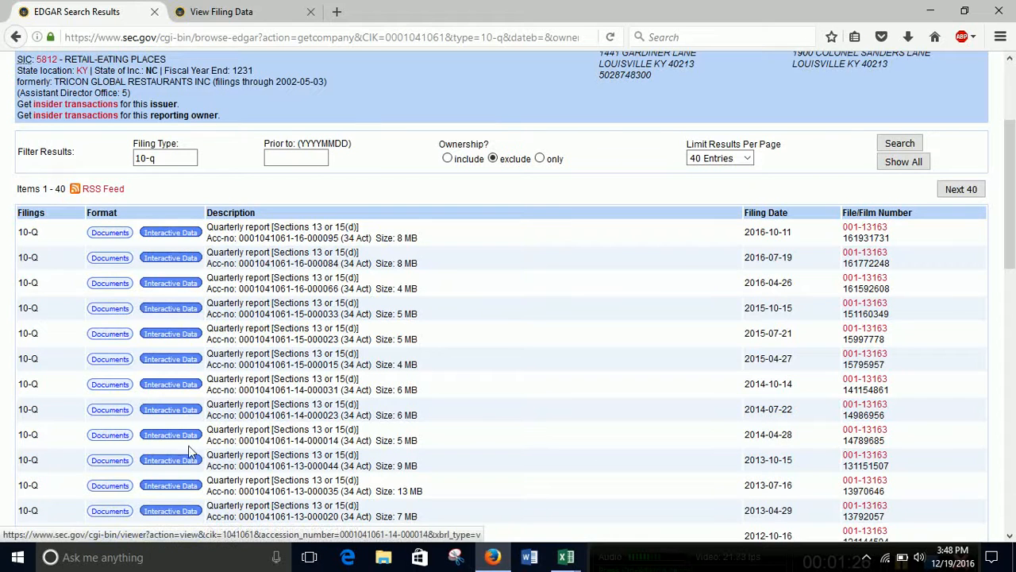
{"action": "right_click", "coordinate": [178, 437]}
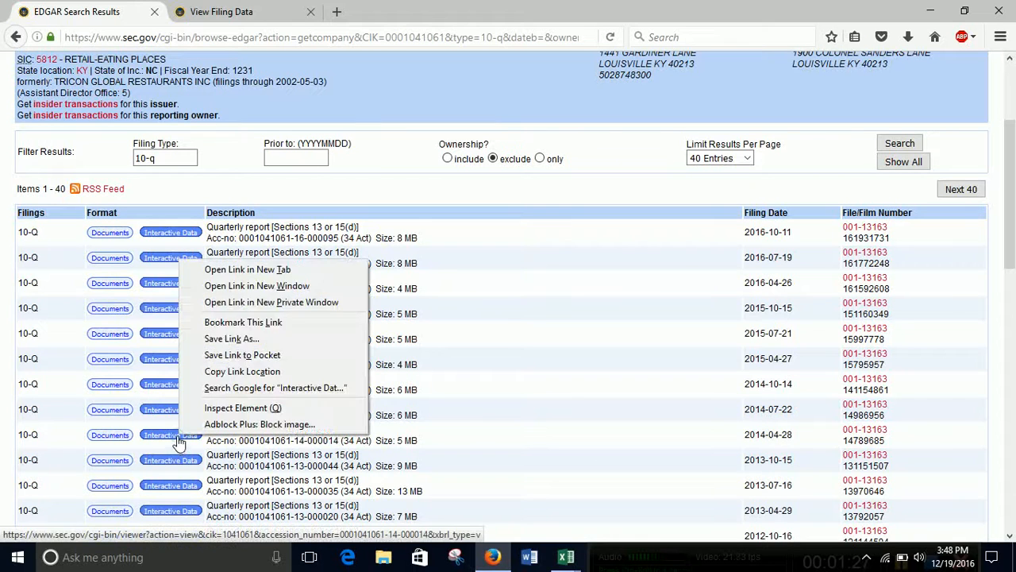
{"action": "left_click", "coordinate": [258, 269]}
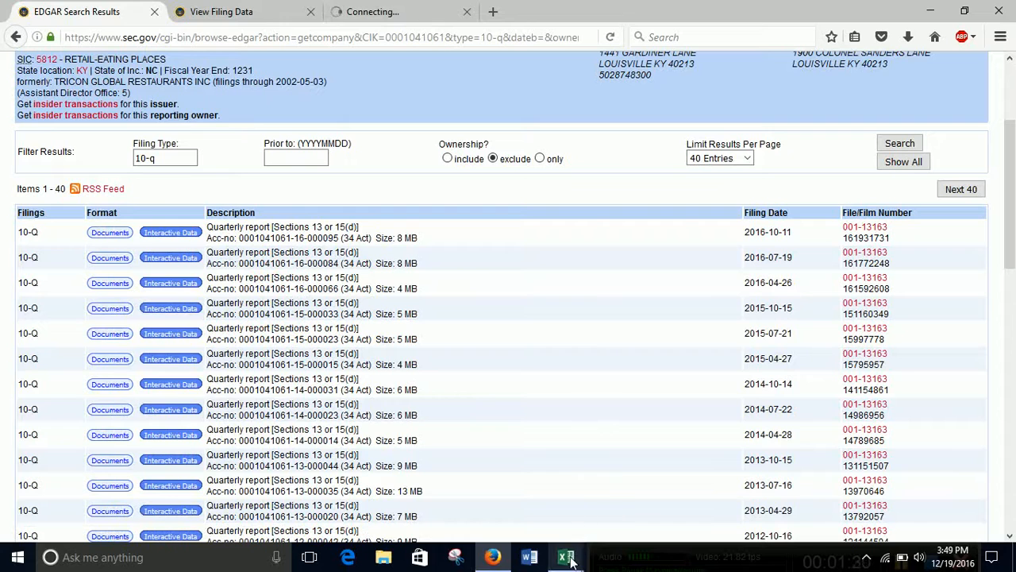
Check the monthly columns of the cash budget in the YUM CB2 Excel workbook and return to Firefox
{"action": "mouse_move", "coordinate": [566, 556]}
{"action": "left_click", "coordinate": [508, 502]}
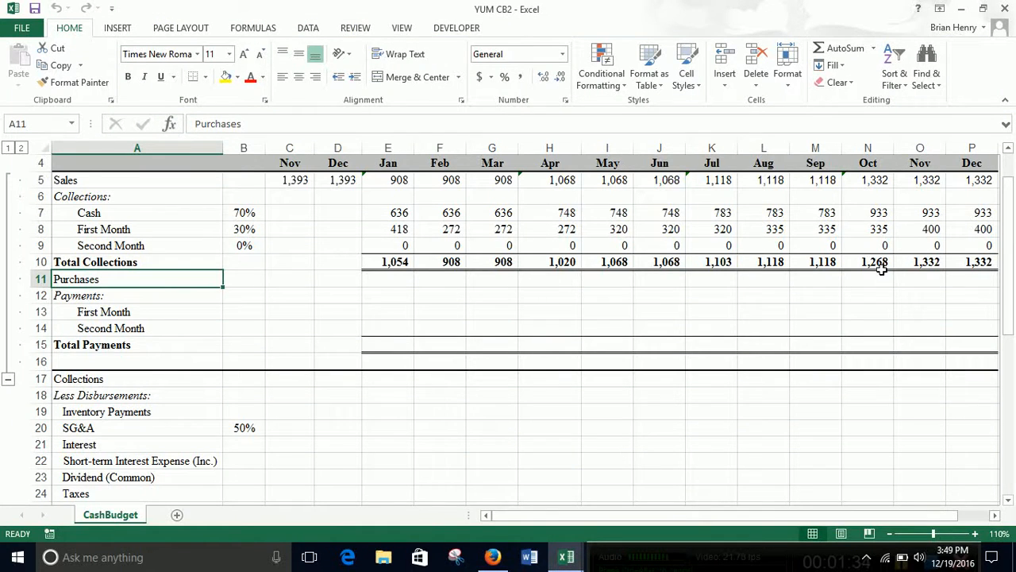
{"action": "left_click", "coordinate": [492, 557]}
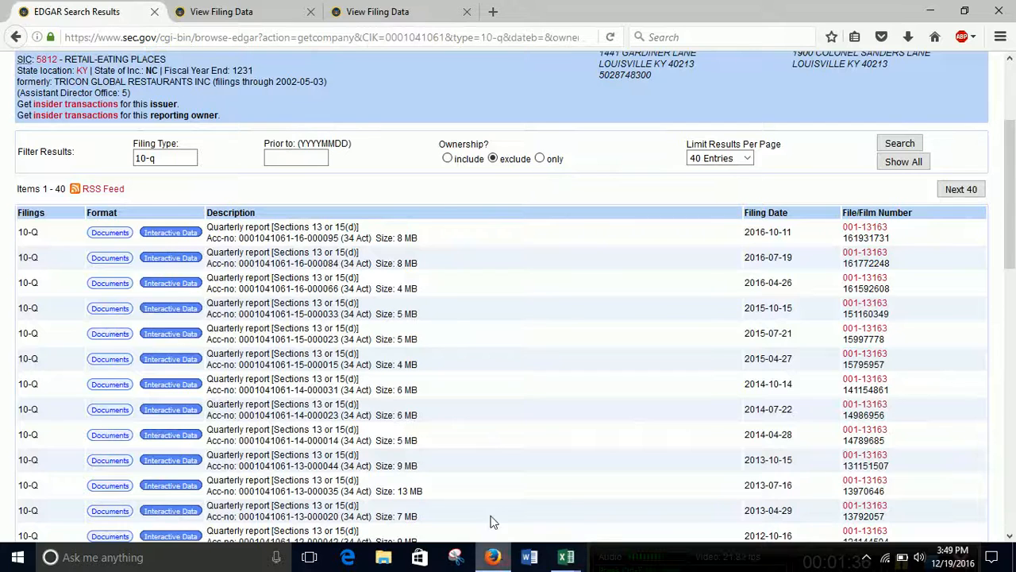
Open the first-quarter 2014 10-Q's condensed consolidated statements of income and highlight the company restaurant expenses for Mar. 22, 2014
{"action": "left_click", "coordinate": [417, 6]}
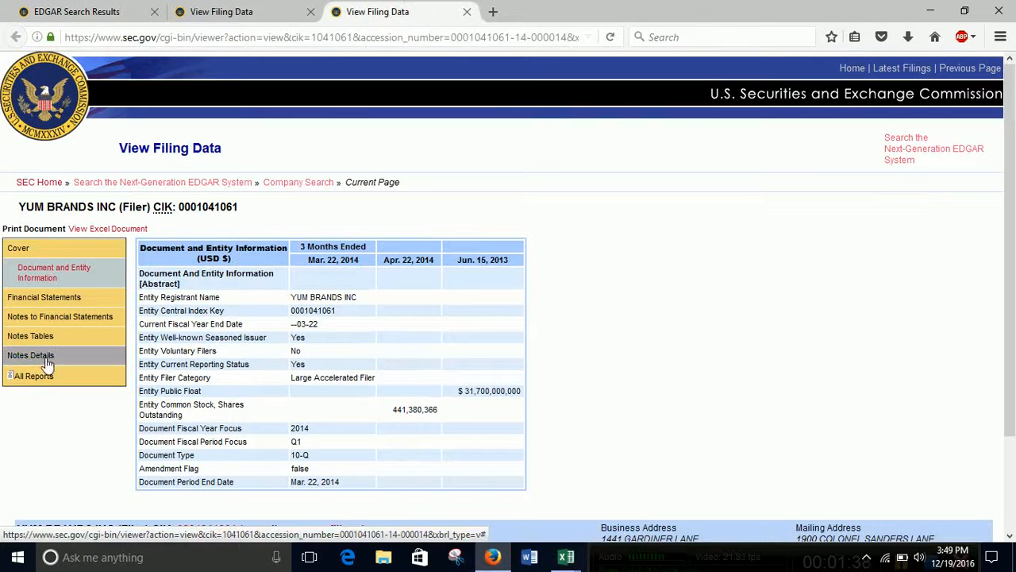
{"action": "left_click", "coordinate": [43, 298]}
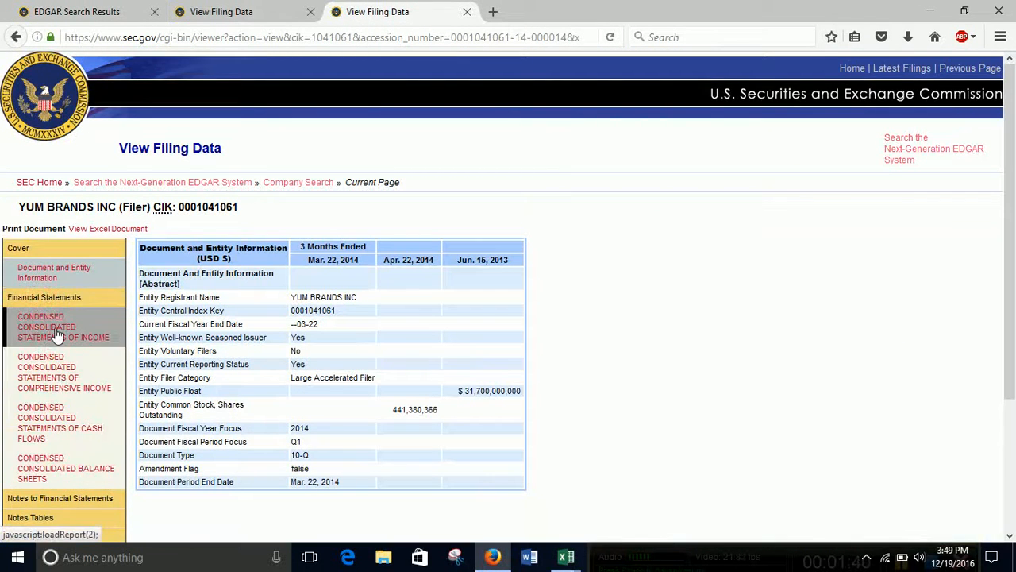
{"action": "left_click", "coordinate": [57, 332]}
{"action": "scroll", "coordinate": [401, 292], "scroll_direction": "down", "scroll_amount": 2}
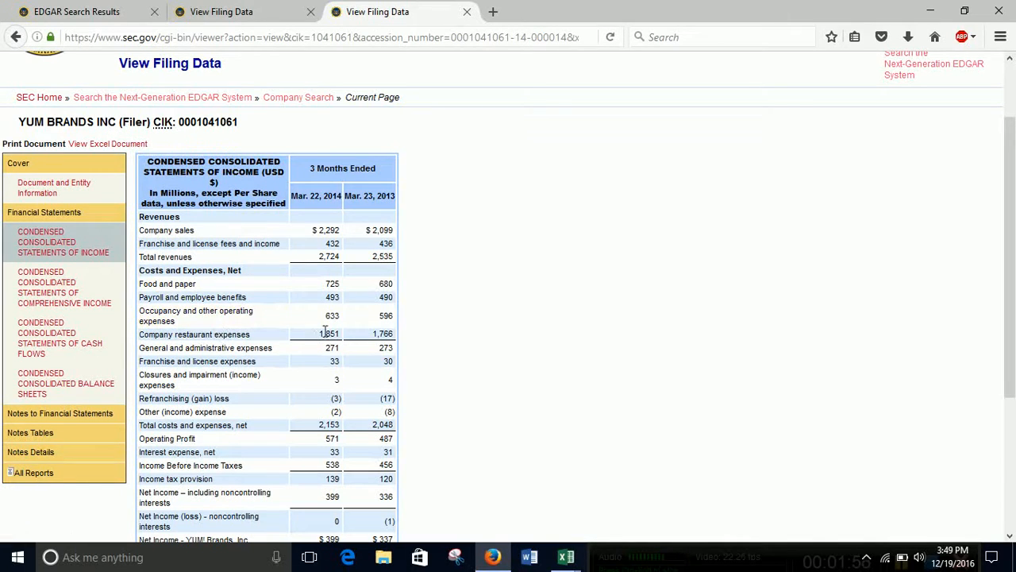
{"action": "left_click_drag", "start_coordinate": [314, 337], "coordinate": [343, 334]}
Switch to the YUM CB2 workbook in Excel and enter =1851/3 as the January purchases in E11
{"action": "mouse_move", "coordinate": [566, 556]}
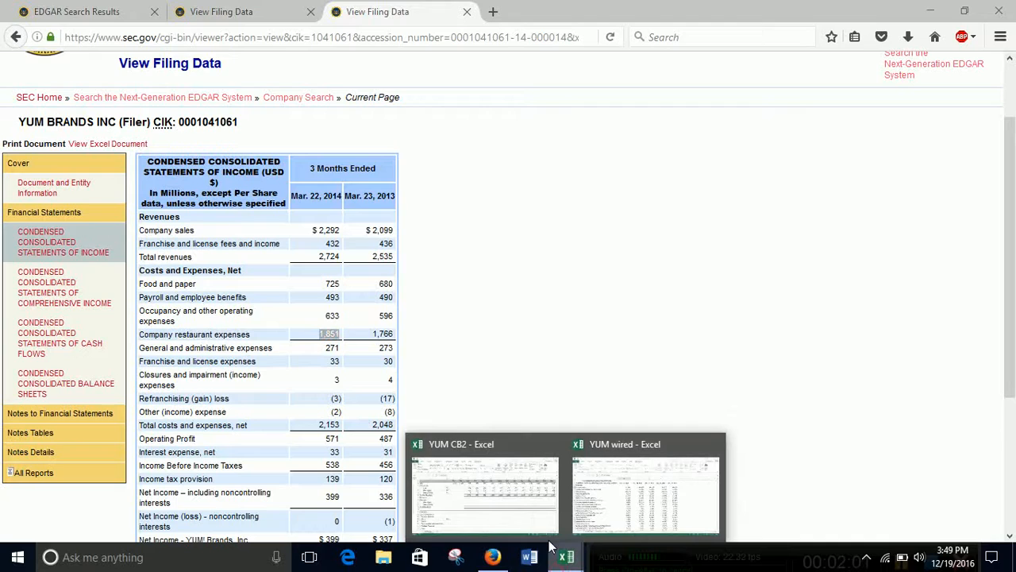
{"action": "left_click", "coordinate": [512, 496]}
{"action": "left_click", "coordinate": [405, 281]}
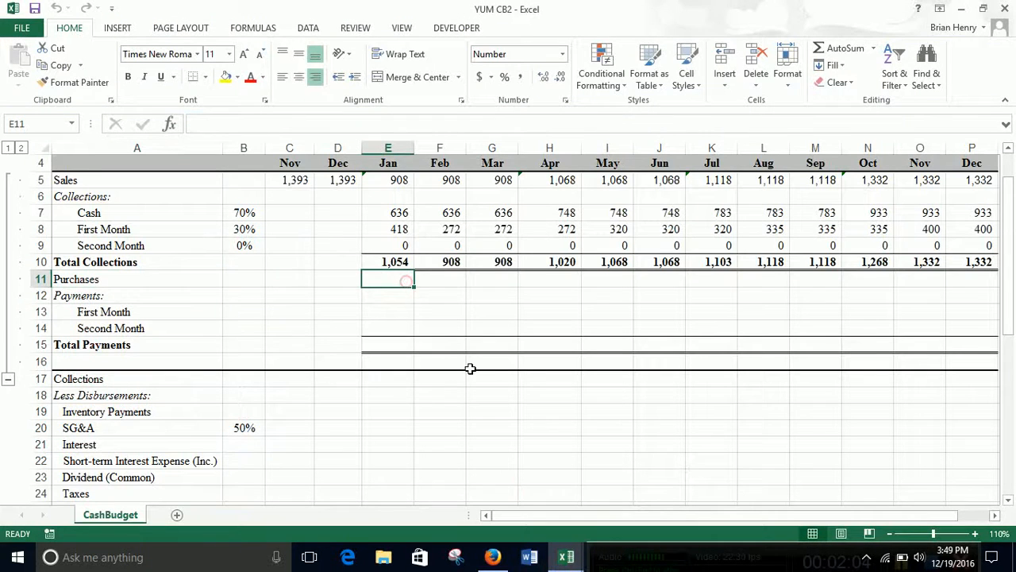
{"action": "type", "text": "="}
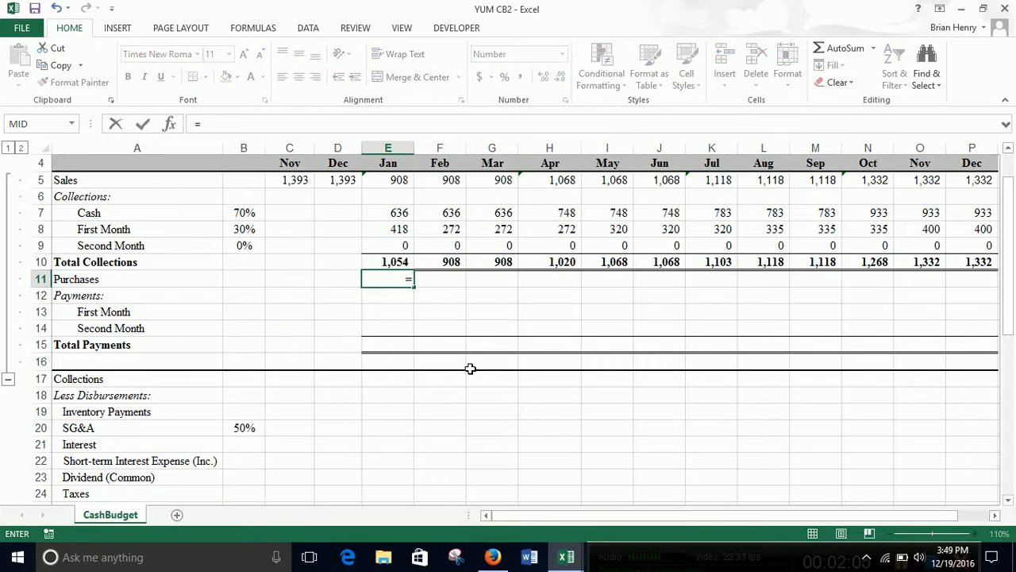
{"action": "type", "text": "1851"}
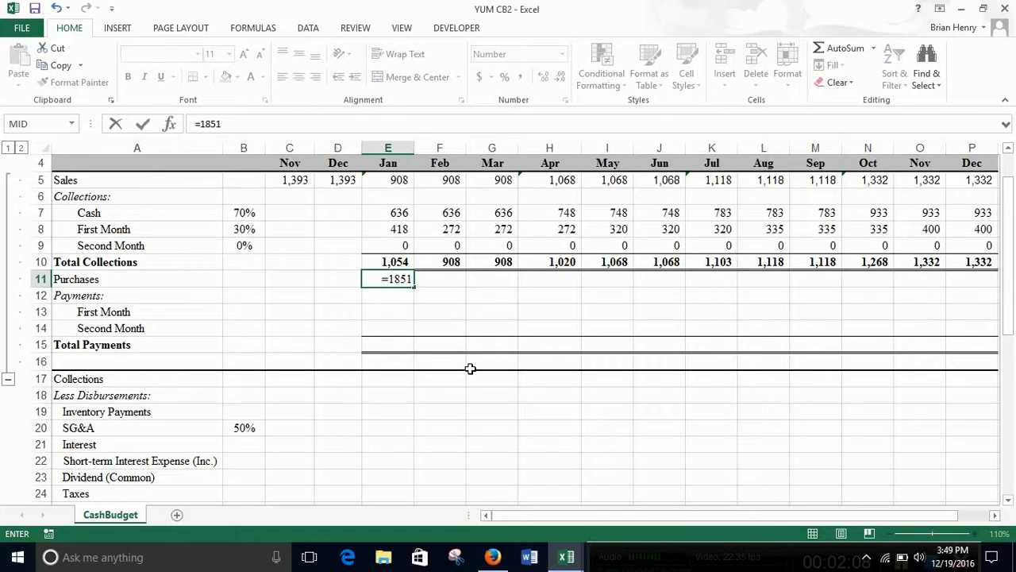
{"action": "type", "text": "/3"}
{"action": "key", "text": "Tab"}
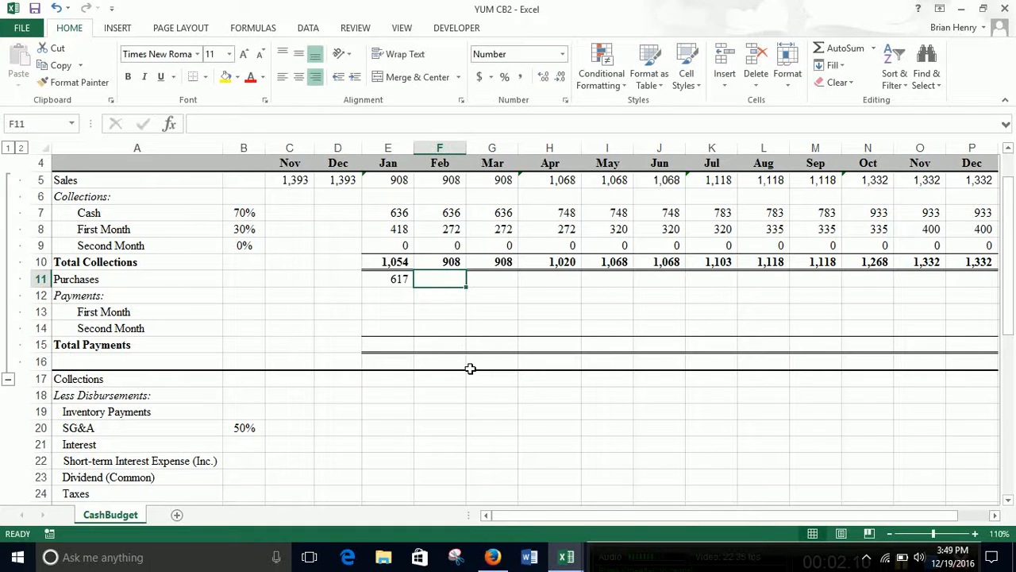
Fill the February and March purchases in F11 and G11 with formulas that reference the preceding month's cell
{"action": "type", "text": "="}
{"action": "key", "text": "Left"}
{"action": "key", "text": "Tab"}
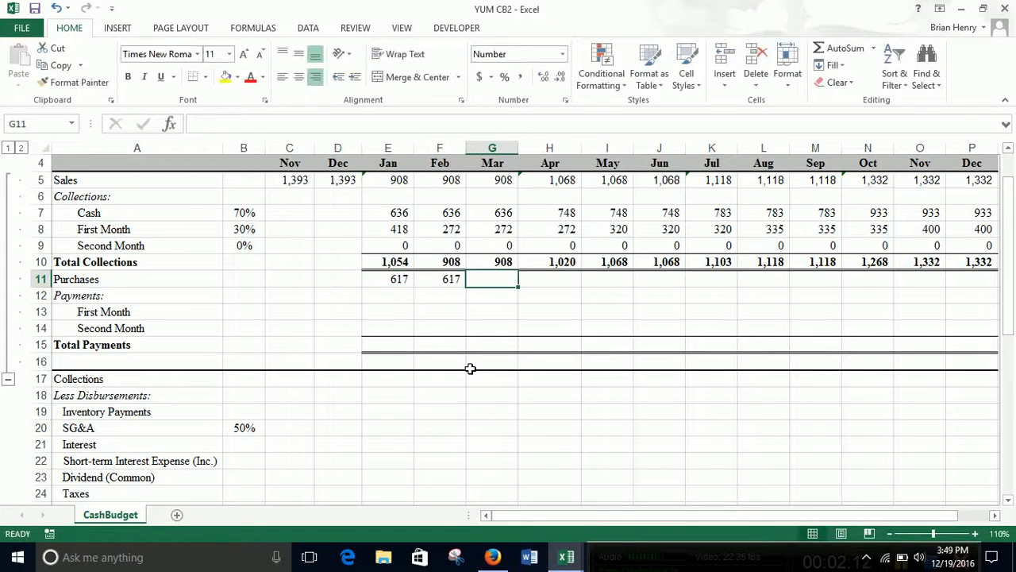
{"action": "type", "text": "="}
{"action": "key", "text": "Left"}
{"action": "key", "text": "Tab"}
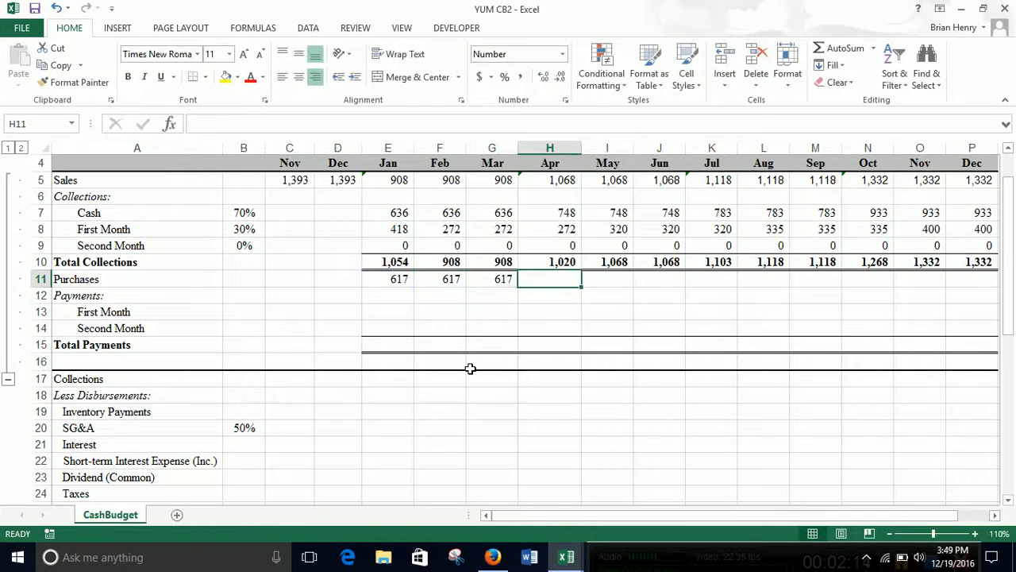
Return to the EDGAR filings list in Firefox and open the interactive data of the 10-Q filed 2014-07-22 in a new tab
{"action": "mouse_move", "coordinate": [566, 556]}
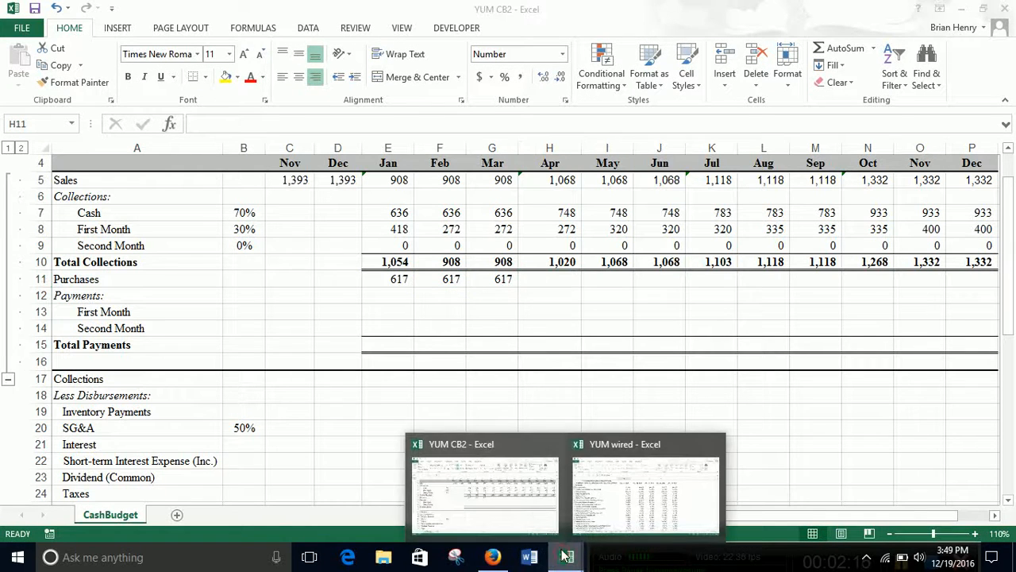
{"action": "left_click", "coordinate": [492, 557]}
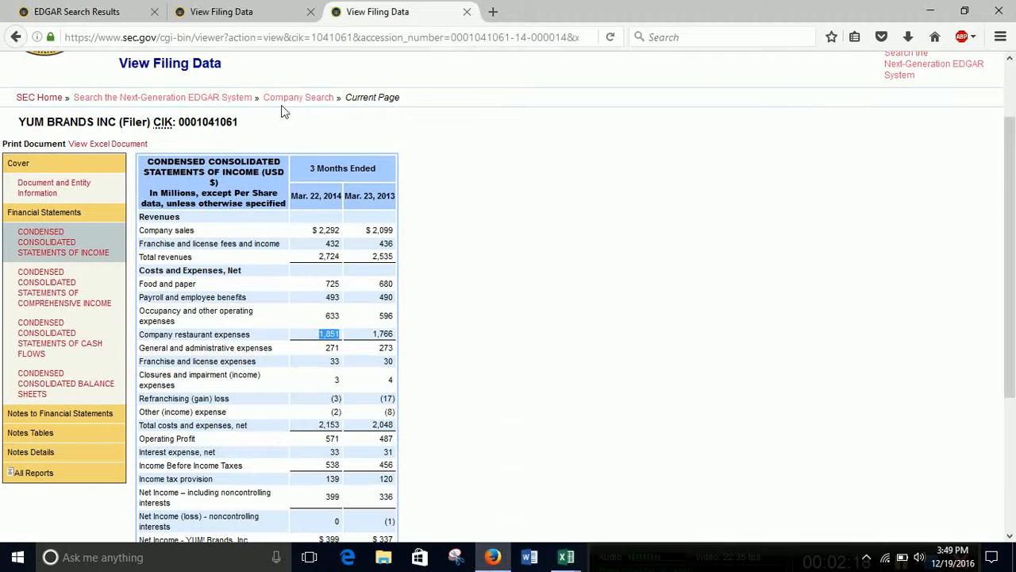
{"action": "left_click", "coordinate": [89, 13]}
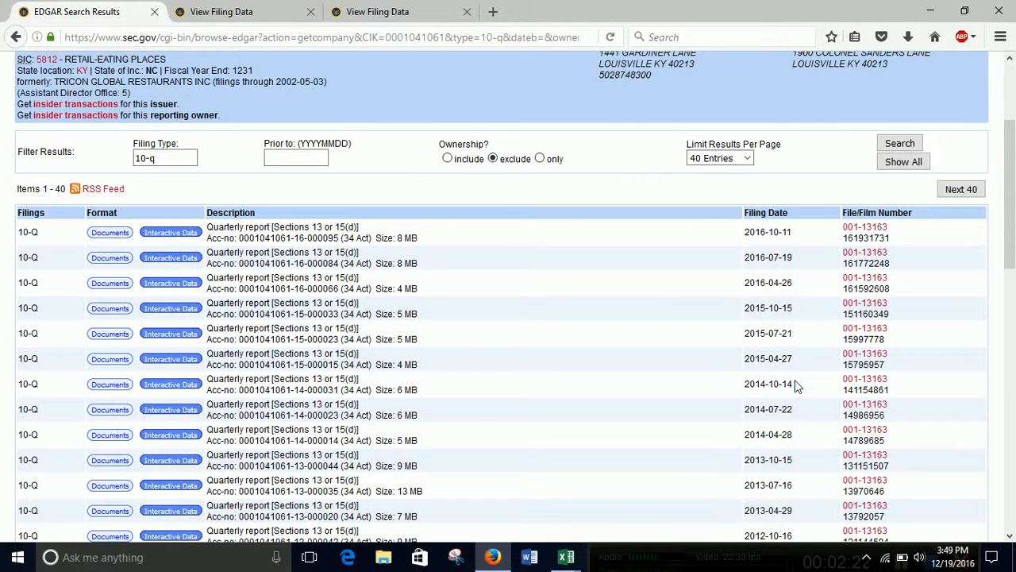
{"action": "right_click", "coordinate": [188, 416]}
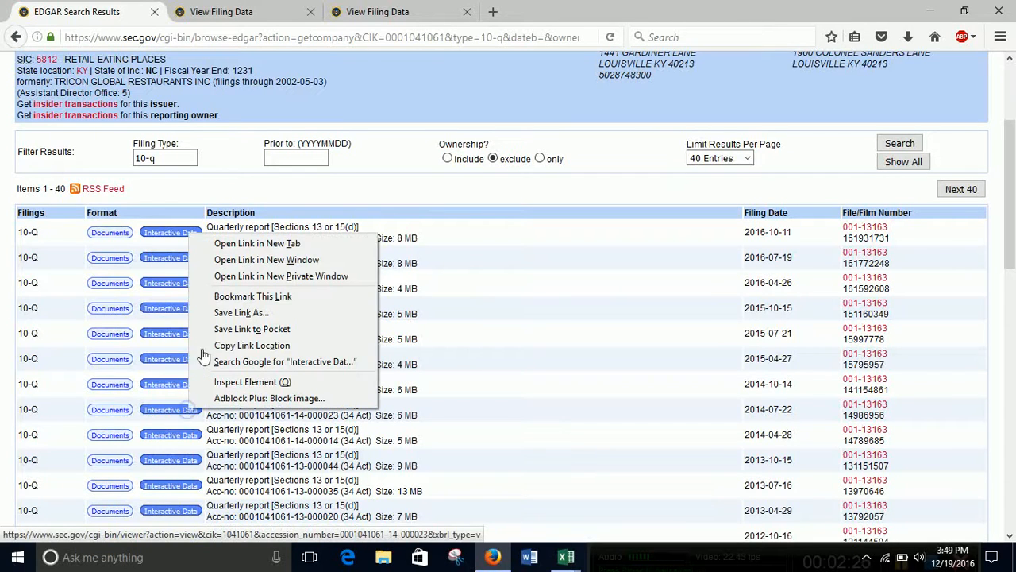
{"action": "left_click", "coordinate": [228, 249]}
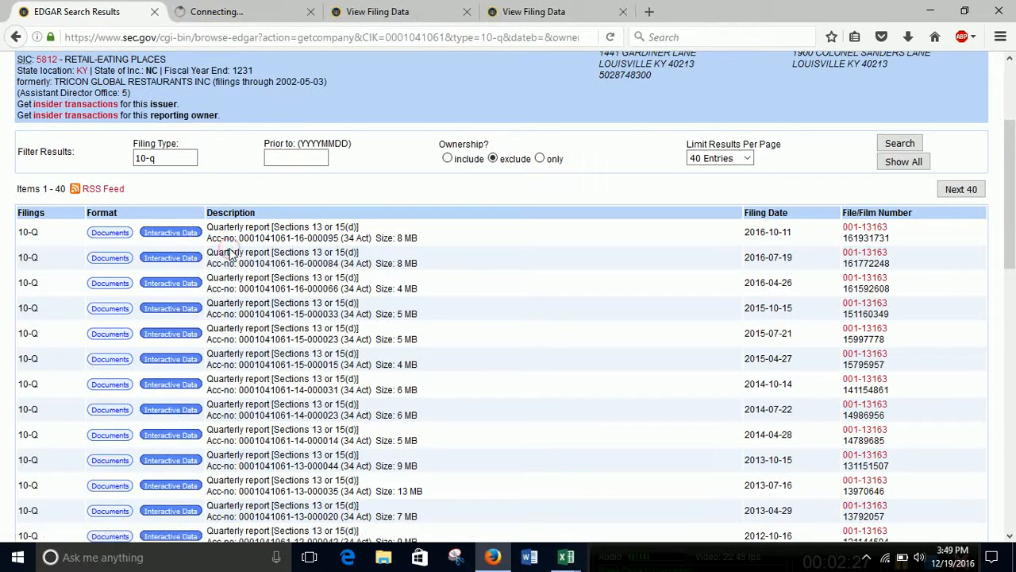
Open the second-quarter 2014 10-Q's condensed consolidated statements of income and find the company restaurant expenses for Jun. 14, 2014
{"action": "left_click", "coordinate": [228, 9]}
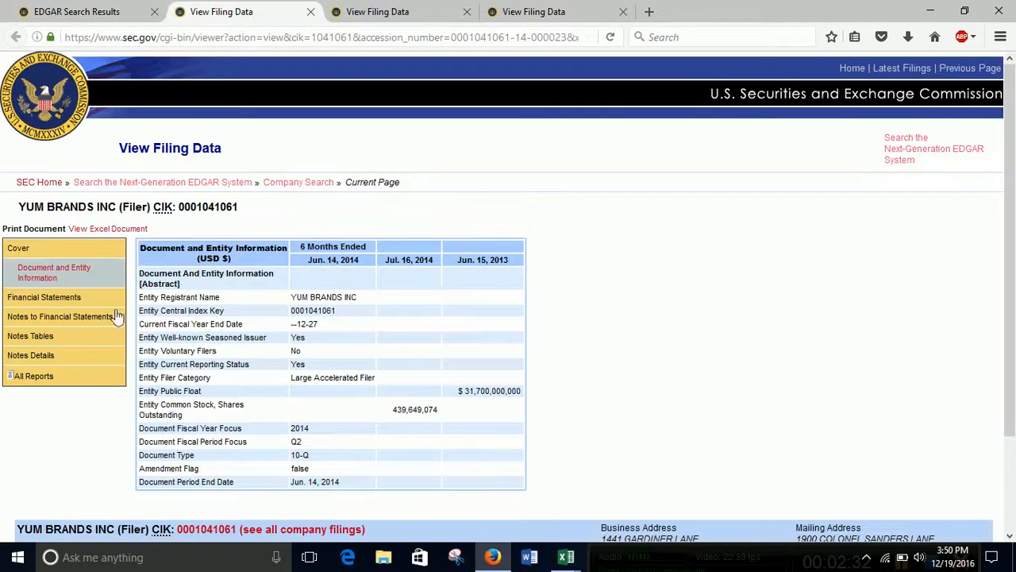
{"action": "left_click", "coordinate": [47, 297]}
{"action": "left_click", "coordinate": [55, 324]}
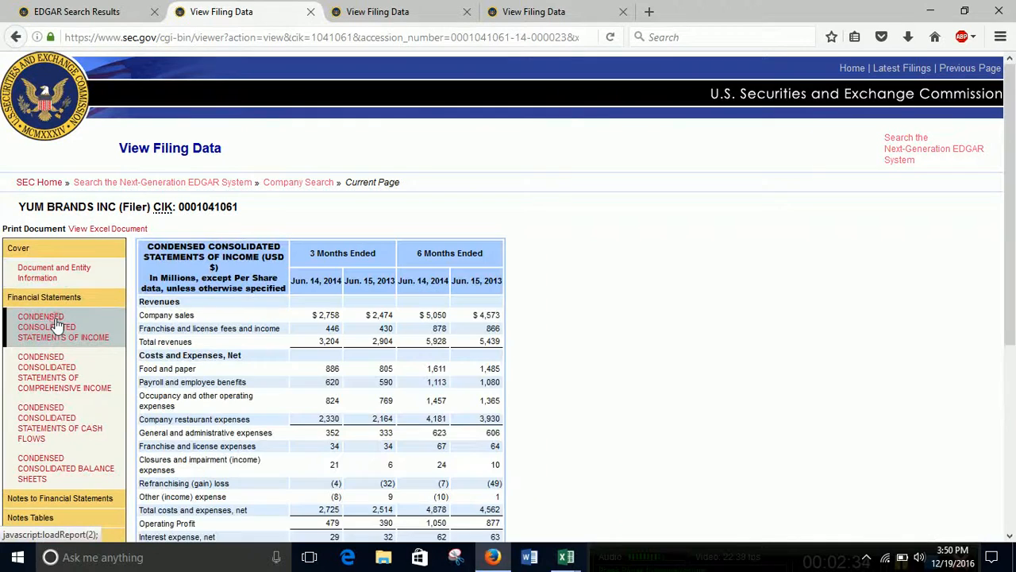
{"action": "scroll", "coordinate": [381, 298], "scroll_direction": "down", "scroll_amount": 2}
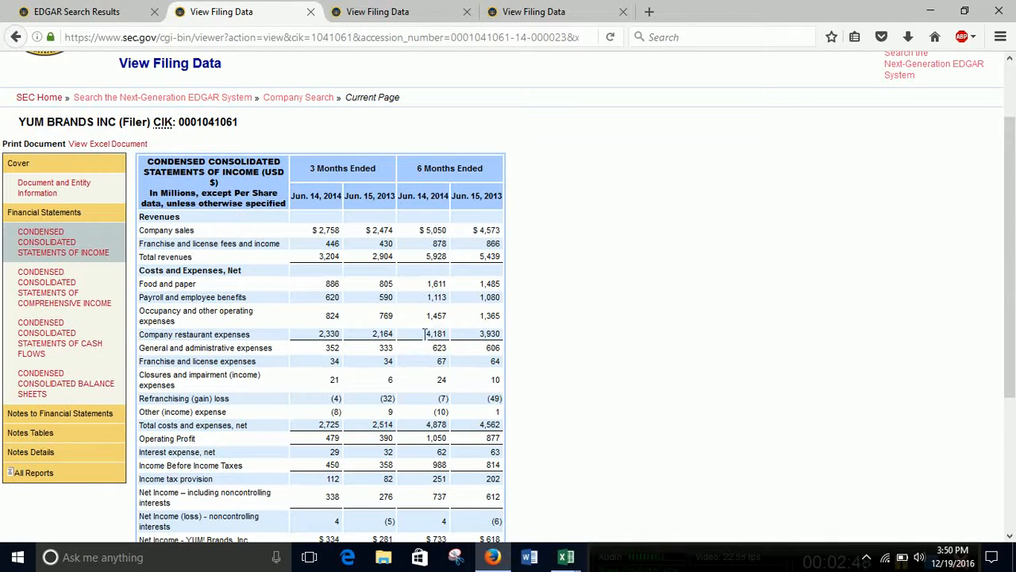
Check the open 10-K and first-quarter 10-Q pages against the second-quarter income statement, ending on the second-quarter statement
{"action": "left_click", "coordinate": [393, 11]}
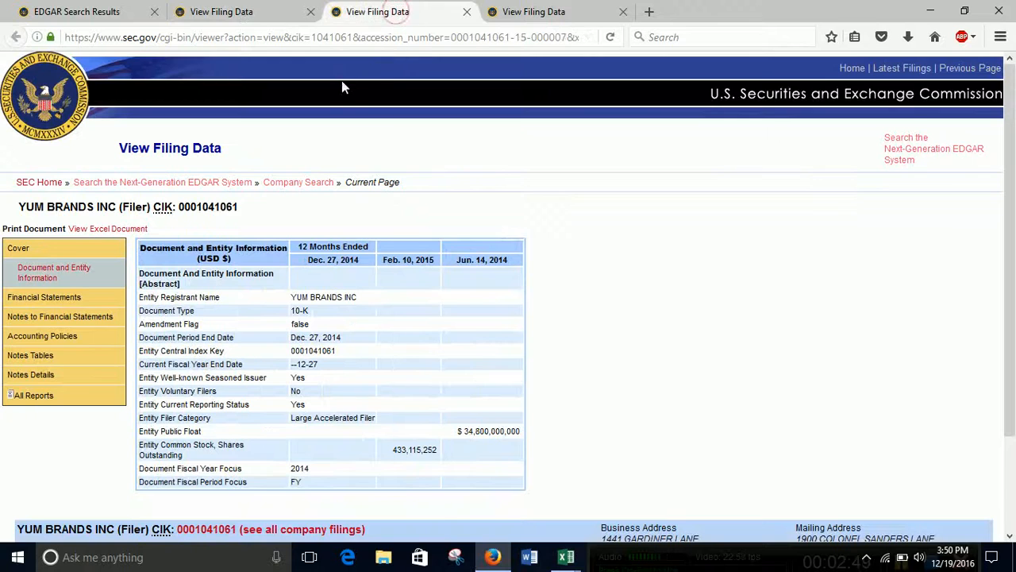
{"action": "left_click", "coordinate": [257, 14]}
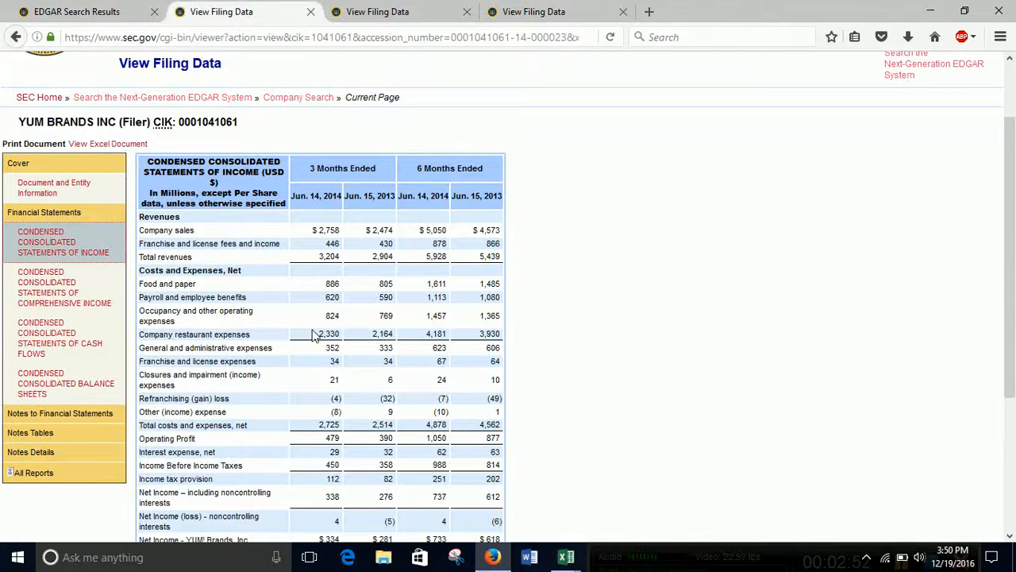
{"action": "left_click", "coordinate": [528, 12]}
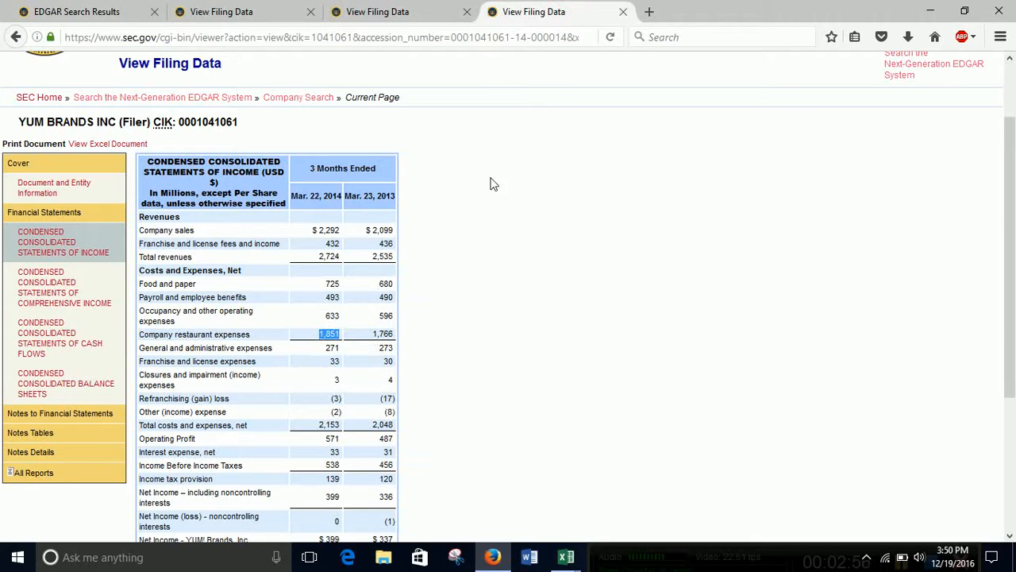
{"action": "left_click", "coordinate": [252, 21]}
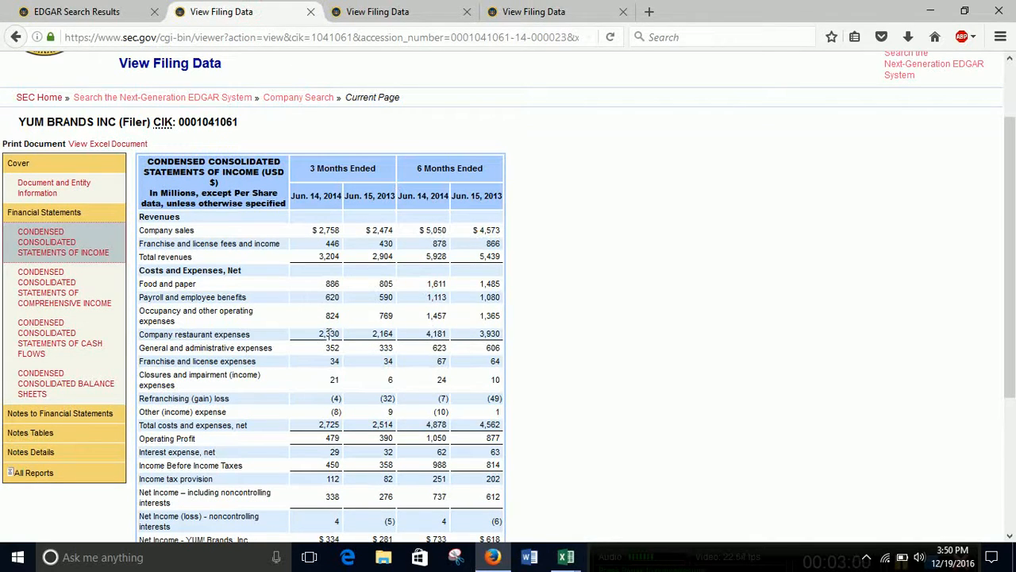
Switch to the YUM CB2 workbook in Excel and enter =2330/3 as the April purchases in H11
{"action": "mouse_move", "coordinate": [566, 557]}
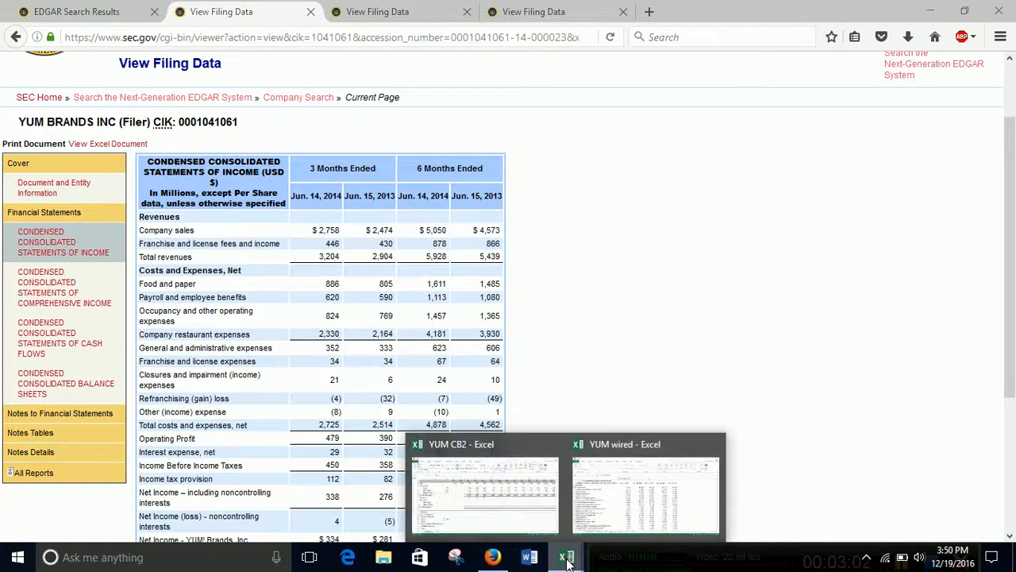
{"action": "left_click", "coordinate": [512, 481]}
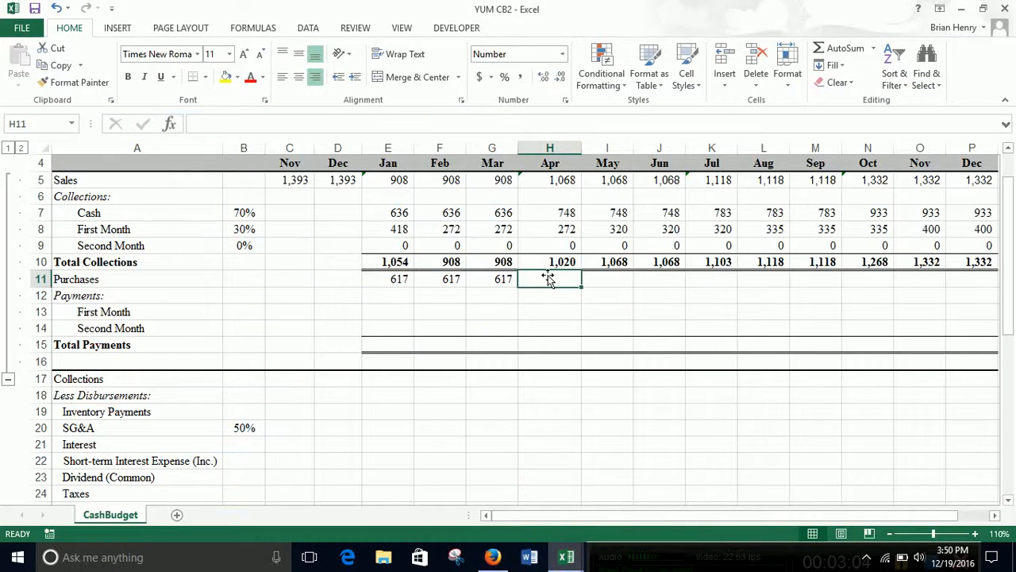
{"action": "type", "text": "=2330/3"}
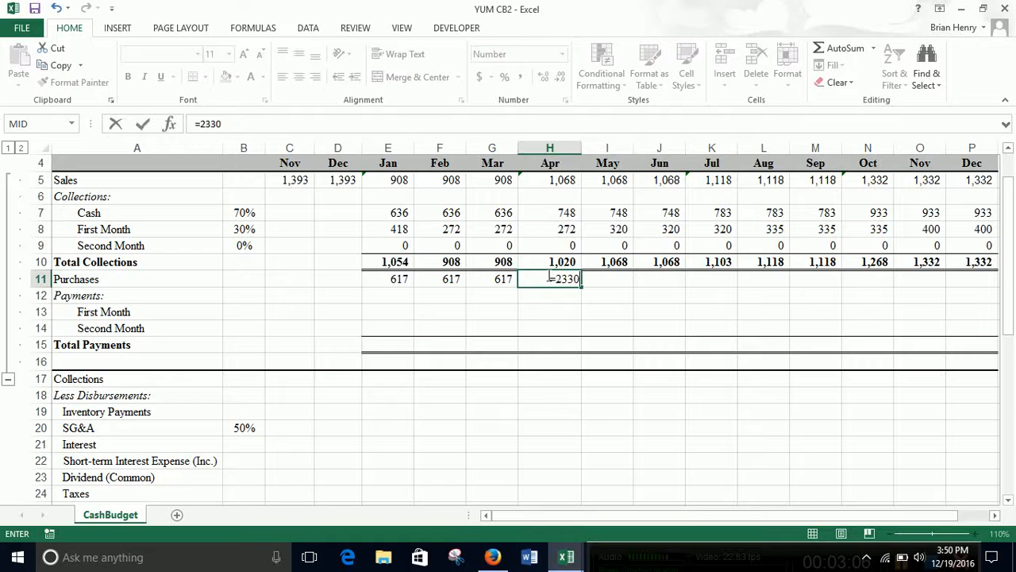
{"action": "key", "text": "Tab"}
Fill the May and June purchases in I11 and J11 with formulas that reference the preceding month's cell
{"action": "type", "text": "="}
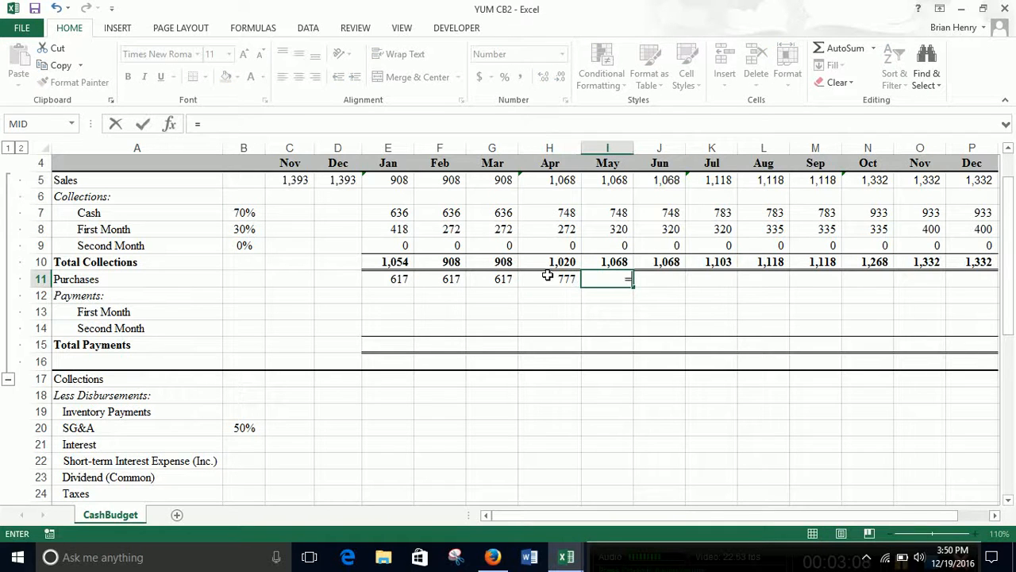
{"action": "left_click", "coordinate": [547, 275]}
{"action": "key", "text": "Tab"}
{"action": "type", "text": "="}
{"action": "key", "text": "Left"}
{"action": "key", "text": "Tab"}
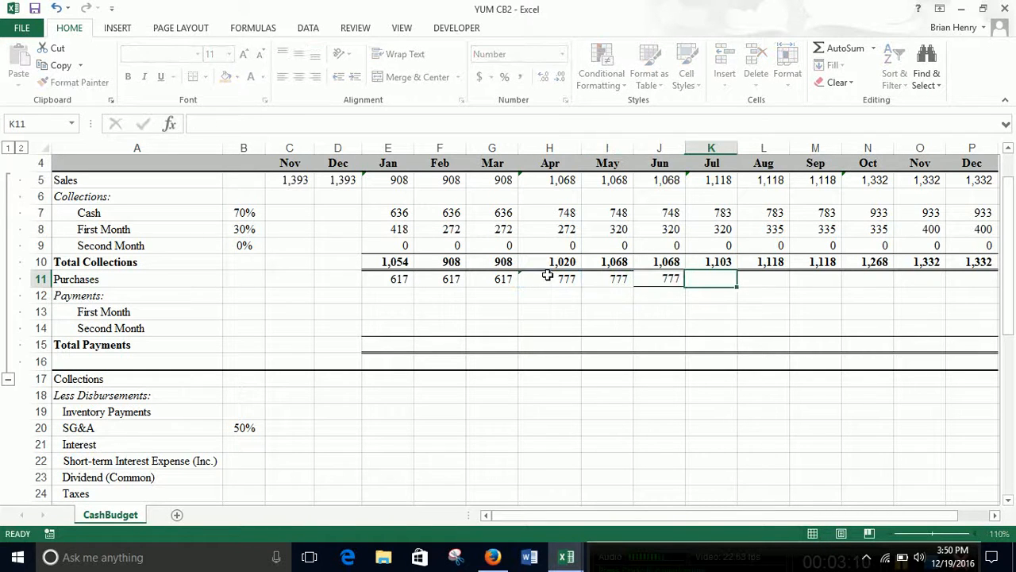
Switch to the EDGAR filings list in Firefox and open the interactive data of the 10-Q filed 2014-10-14 in a new tab
{"action": "left_click", "coordinate": [492, 557]}
{"action": "left_click", "coordinate": [77, 11]}
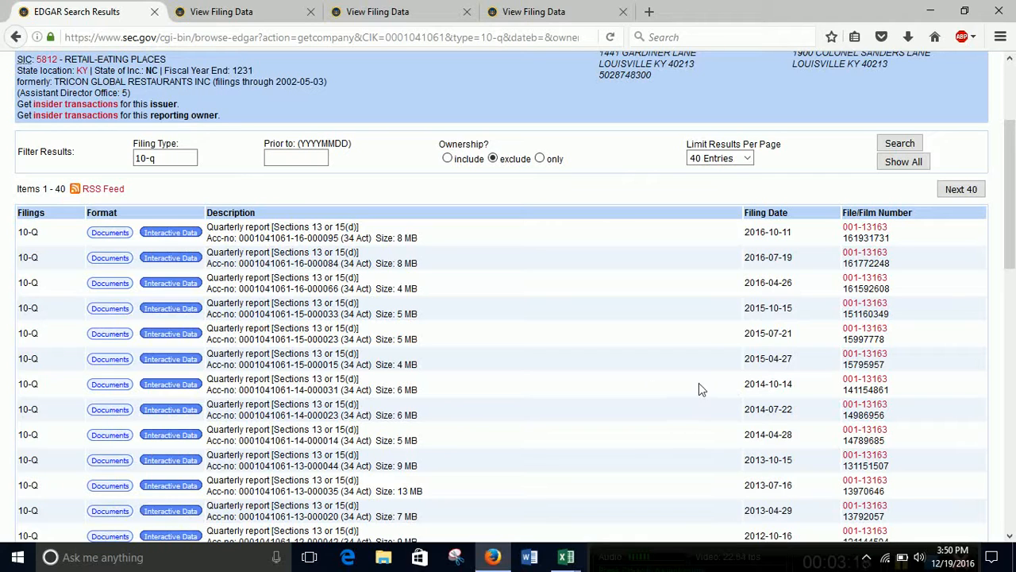
{"action": "right_click", "coordinate": [169, 389]}
{"action": "left_click", "coordinate": [227, 395]}
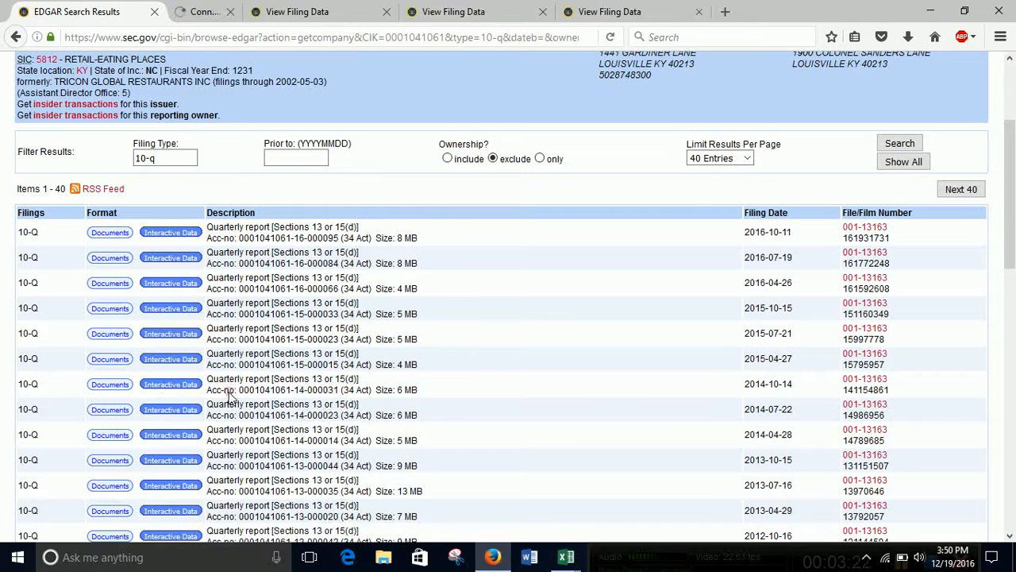
Display the condensed consolidated statements of income in the third-quarter 2014 10-Q to read the company restaurant expenses
{"action": "left_click", "coordinate": [221, 10]}
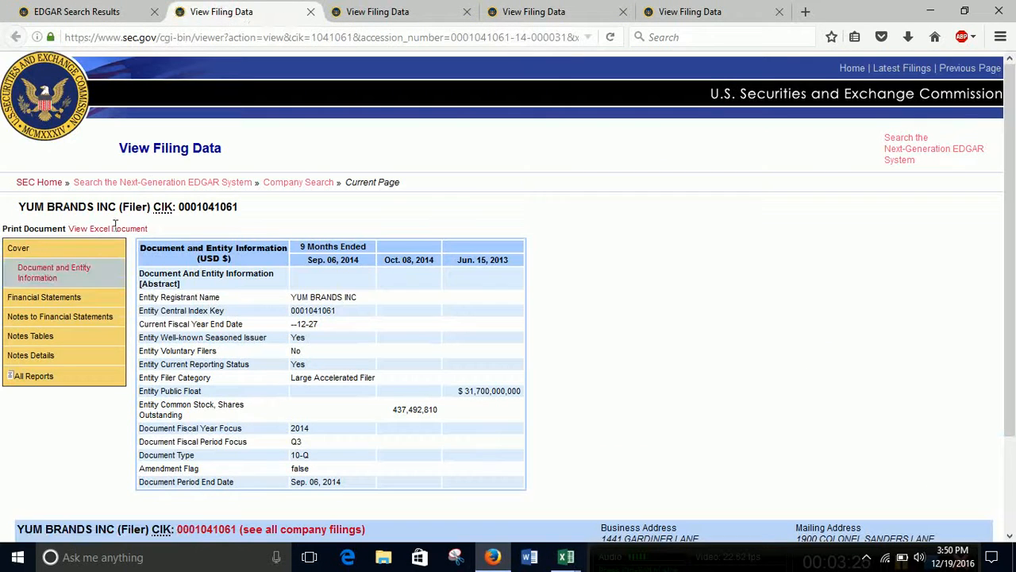
{"action": "left_click", "coordinate": [42, 297]}
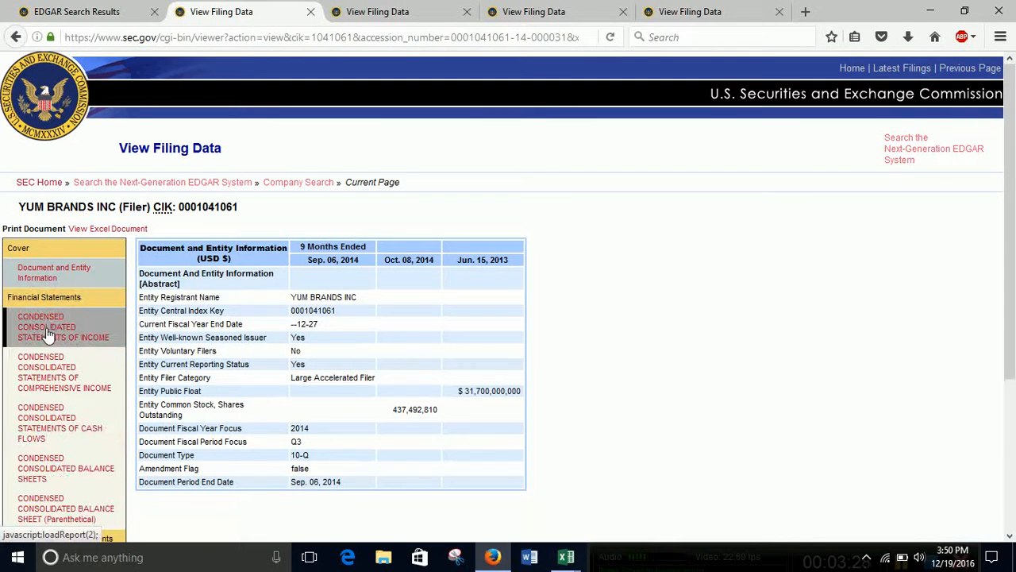
{"action": "left_click", "coordinate": [48, 334]}
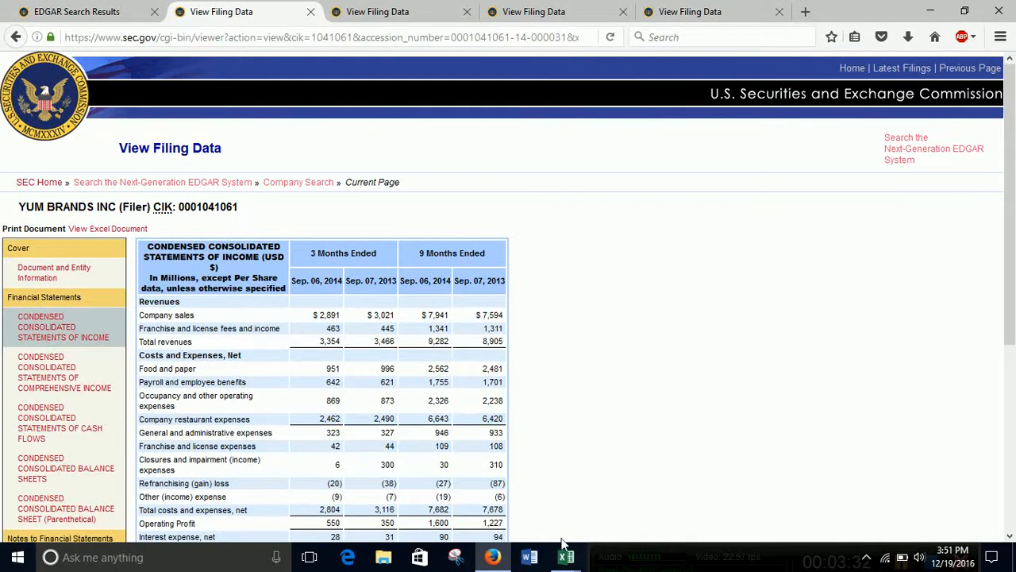
Switch to the YUM CB2 workbook in Excel and enter =2462/3 as the July purchases in K11
{"action": "mouse_move", "coordinate": [566, 556]}
{"action": "left_click", "coordinate": [536, 519]}
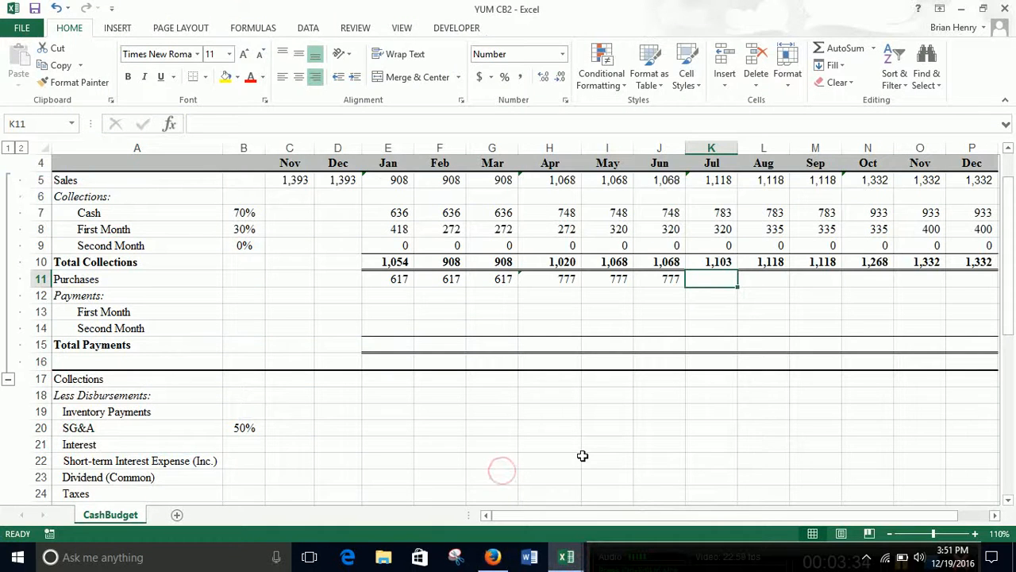
{"action": "type", "text": "=2"}
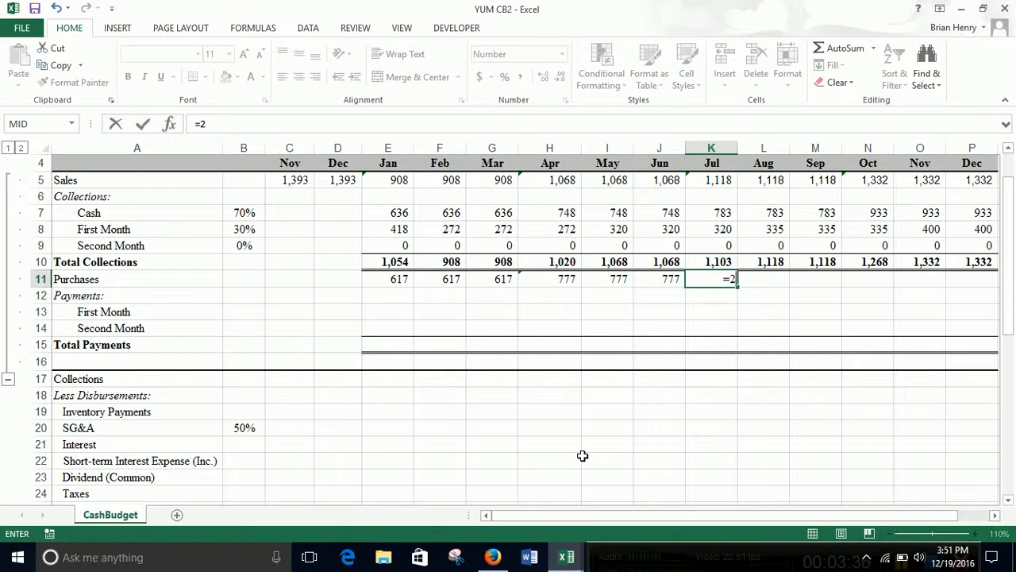
{"action": "type", "text": "462/3"}
{"action": "key", "text": "Return"}
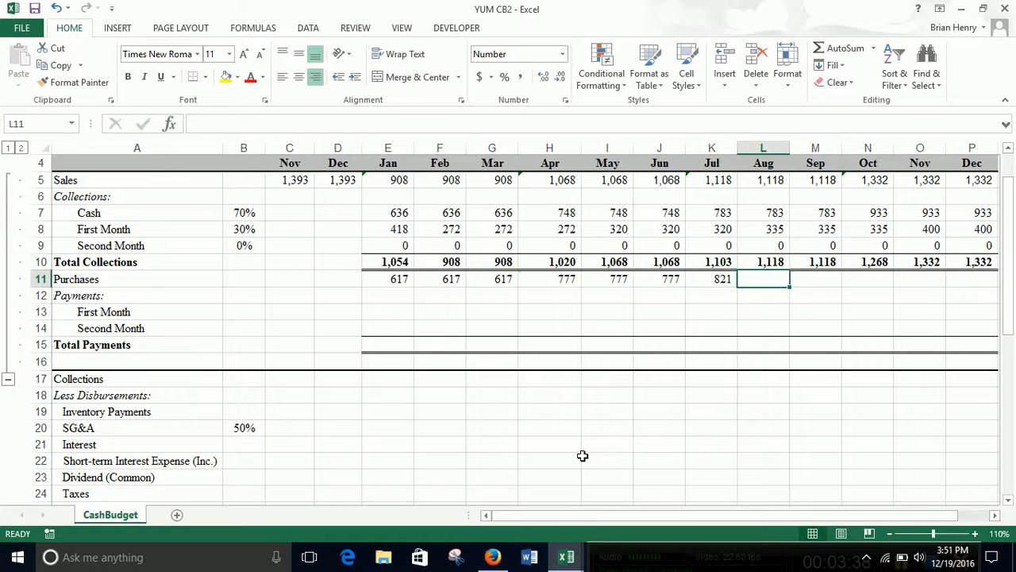
Fill the August and September purchases in L11 and M11 with formulas that reference the preceding month's cell
{"action": "type", "text": "="}
{"action": "key", "text": "Left"}
{"action": "key", "text": "Return"}
{"action": "type", "text": "="}
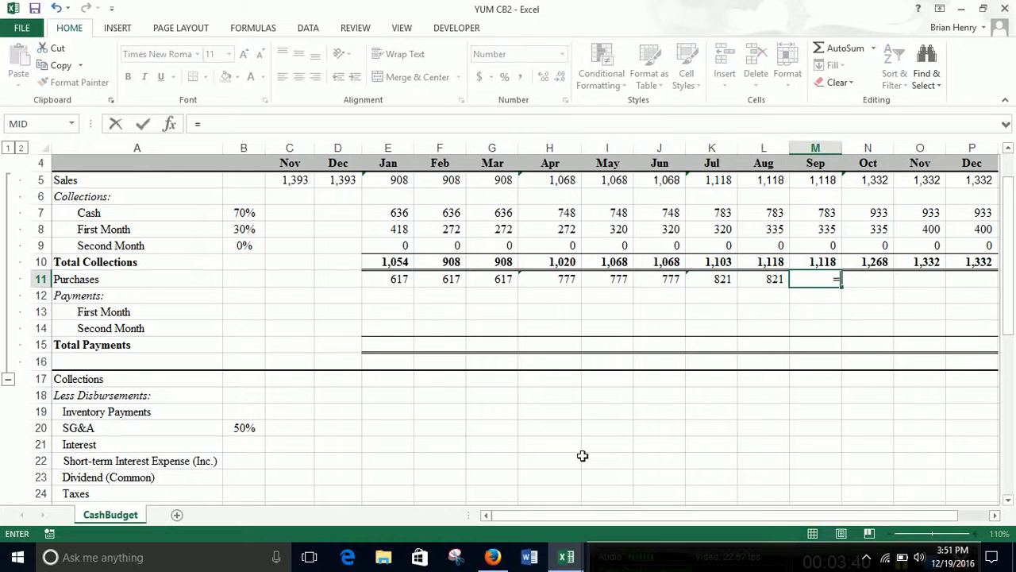
{"action": "key", "text": "Left"}
{"action": "key", "text": "Return"}
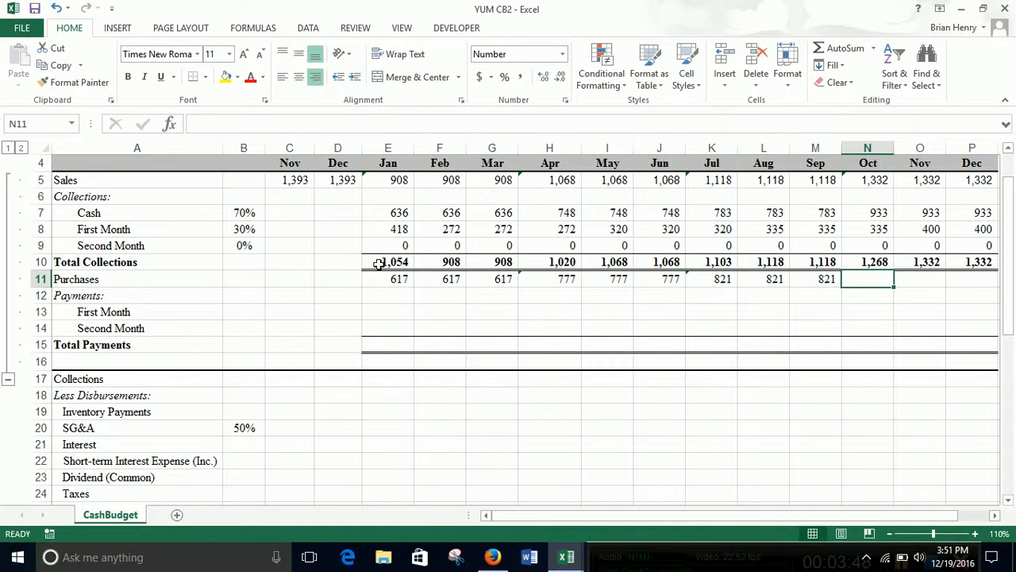
Switch to Firefox, open the fiscal 2014 10-K's consolidated statements of income, and locate the company restaurant expenses for Dec. 27, 2014
{"action": "left_click", "coordinate": [493, 557]}
{"action": "scroll", "coordinate": [395, 73], "scroll_direction": "down", "scroll_amount": 1}
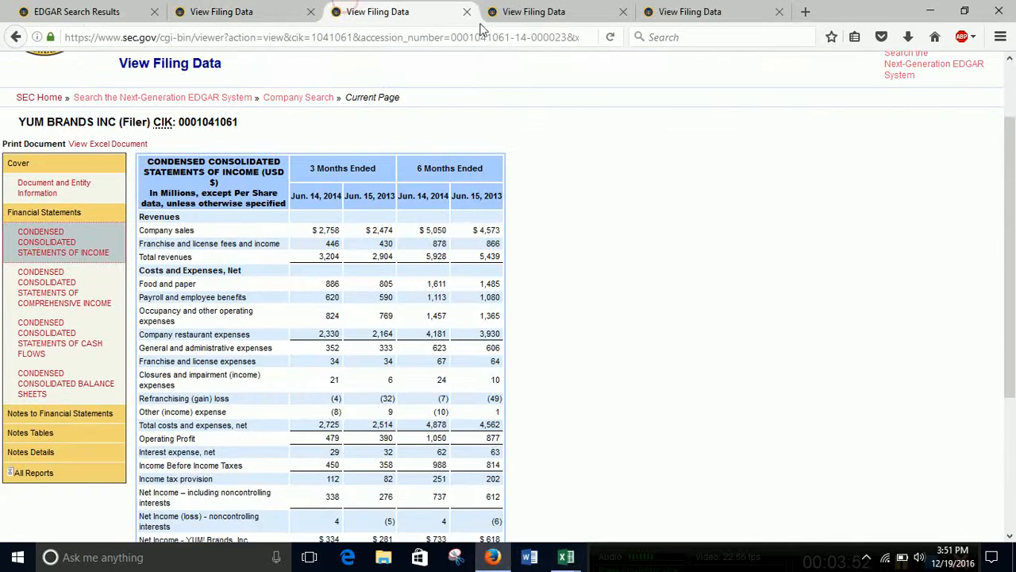
{"action": "left_click", "coordinate": [522, 10]}
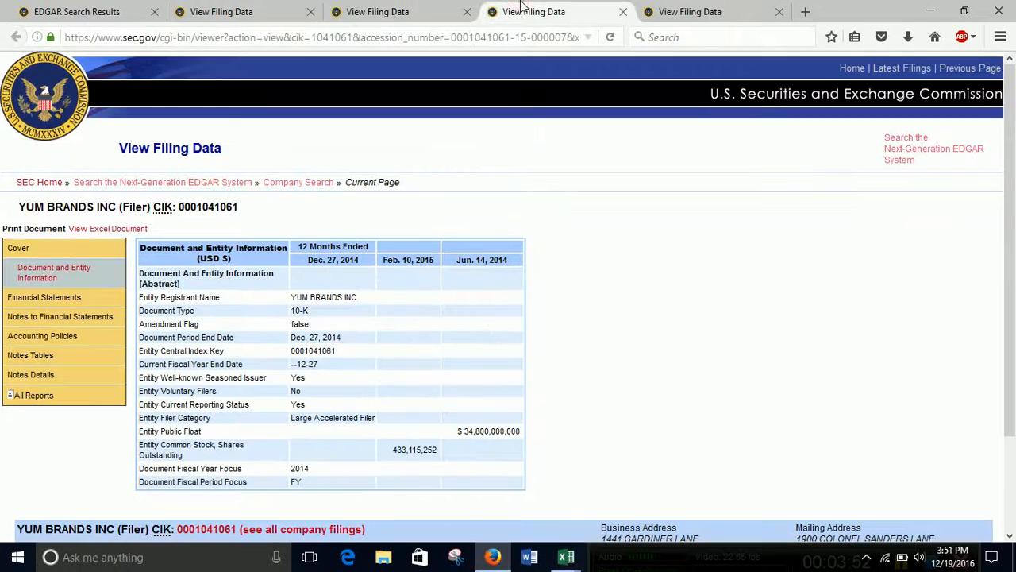
{"action": "left_click", "coordinate": [26, 300]}
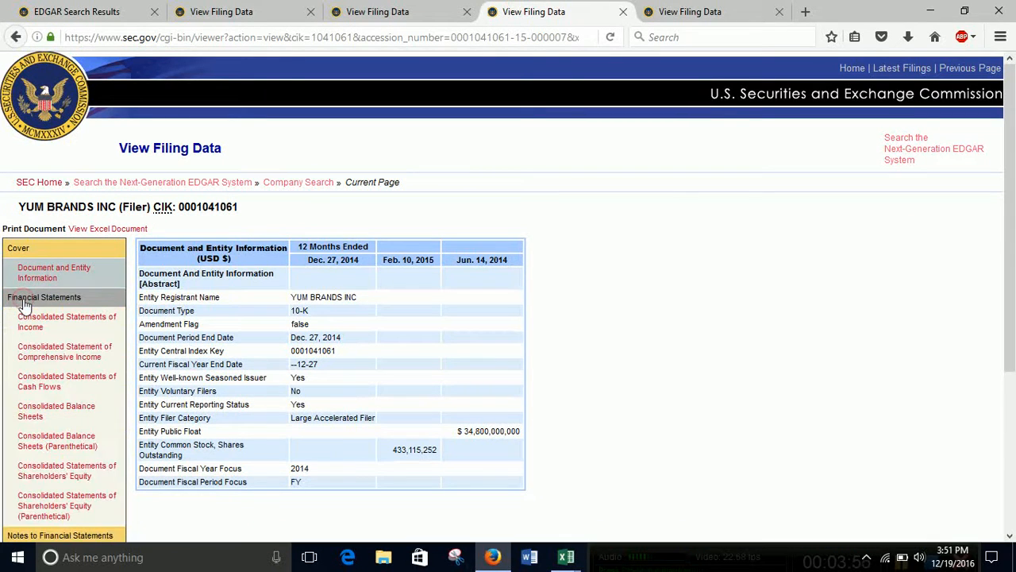
{"action": "left_click", "coordinate": [67, 322]}
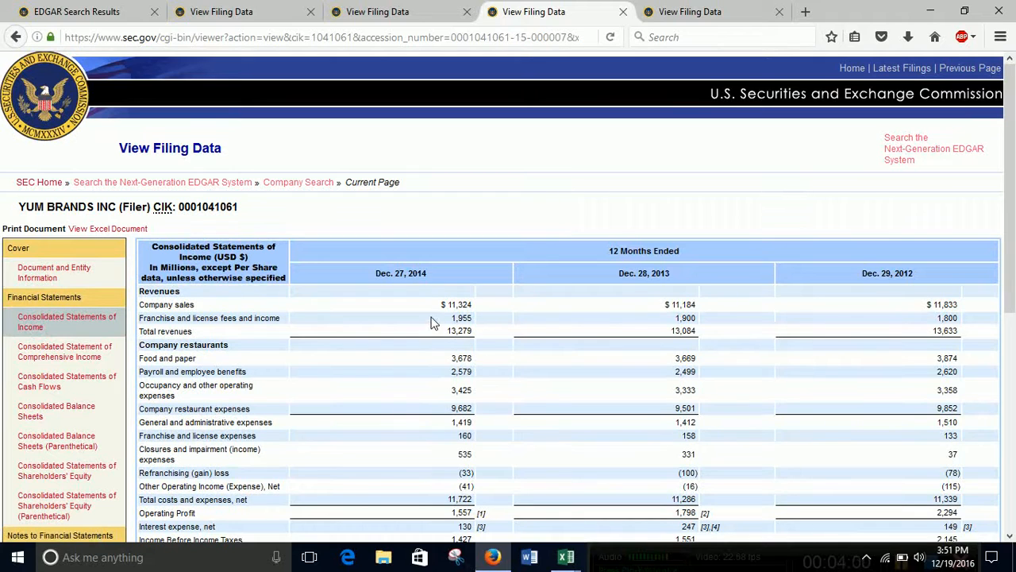
{"action": "left_click", "coordinate": [445, 406]}
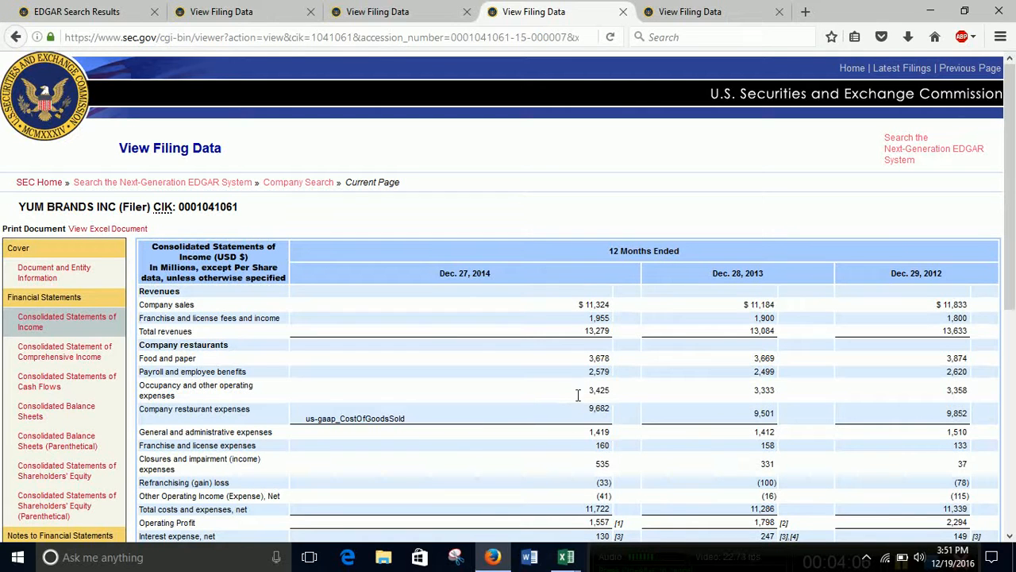
Switch to the YUM CB2 workbook in Excel and enter =(9682-SUM(E11:M11))/3 as the October purchases in N11
{"action": "mouse_move", "coordinate": [566, 556]}
{"action": "left_click", "coordinate": [489, 503]}
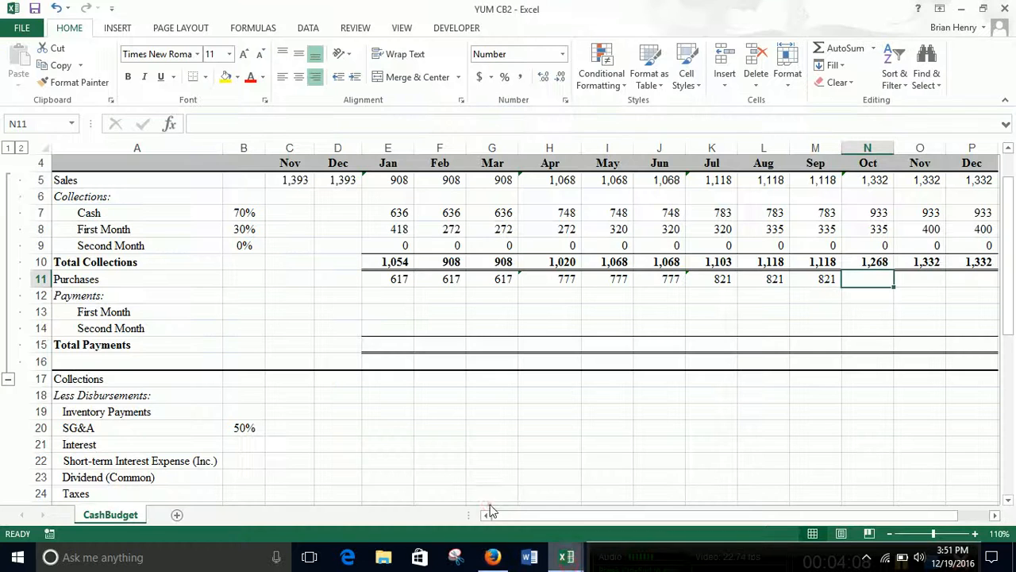
{"action": "type", "text": "=("}
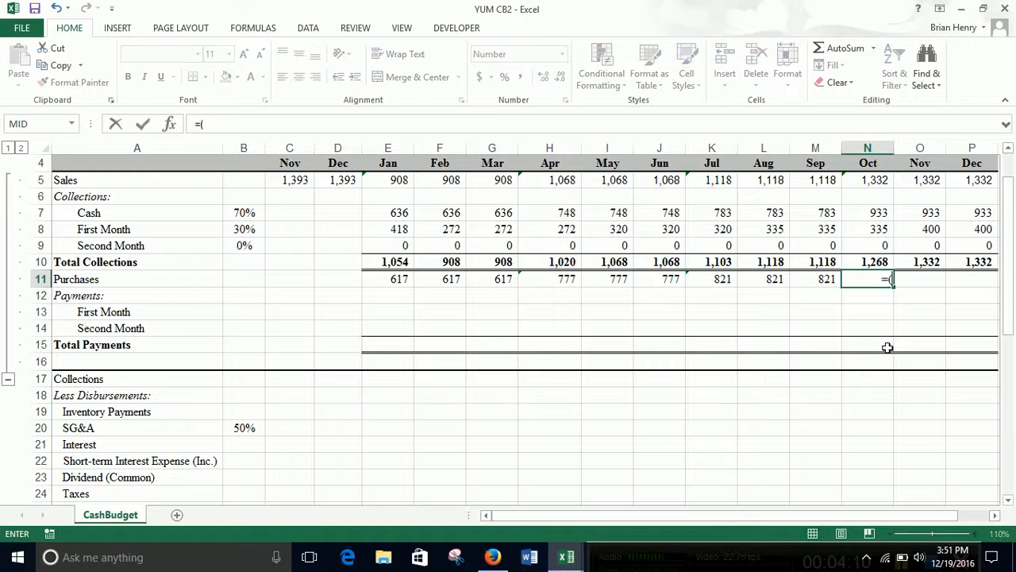
{"action": "type", "text": "9682-sum("}
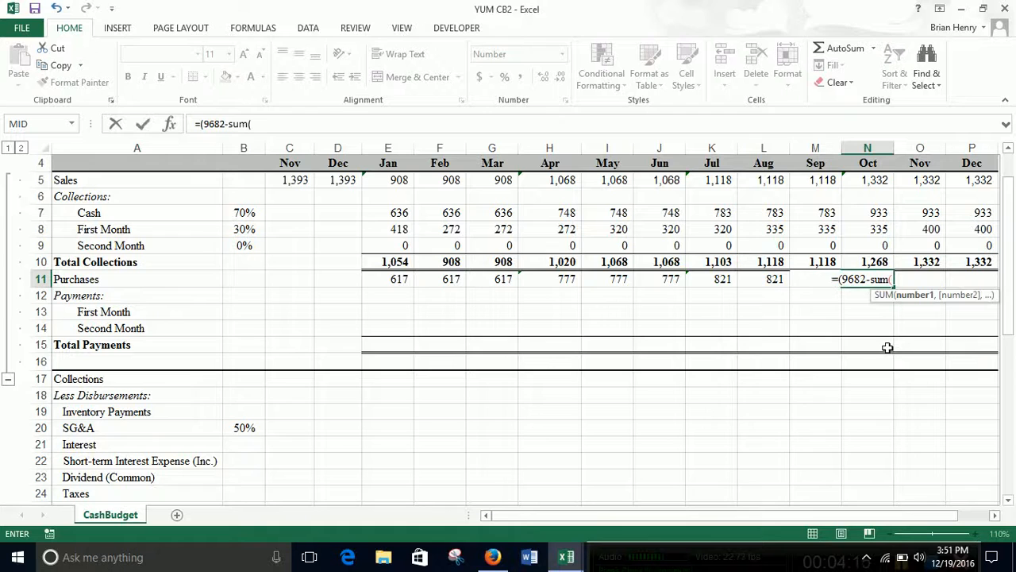
{"action": "key", "text": "Left"}
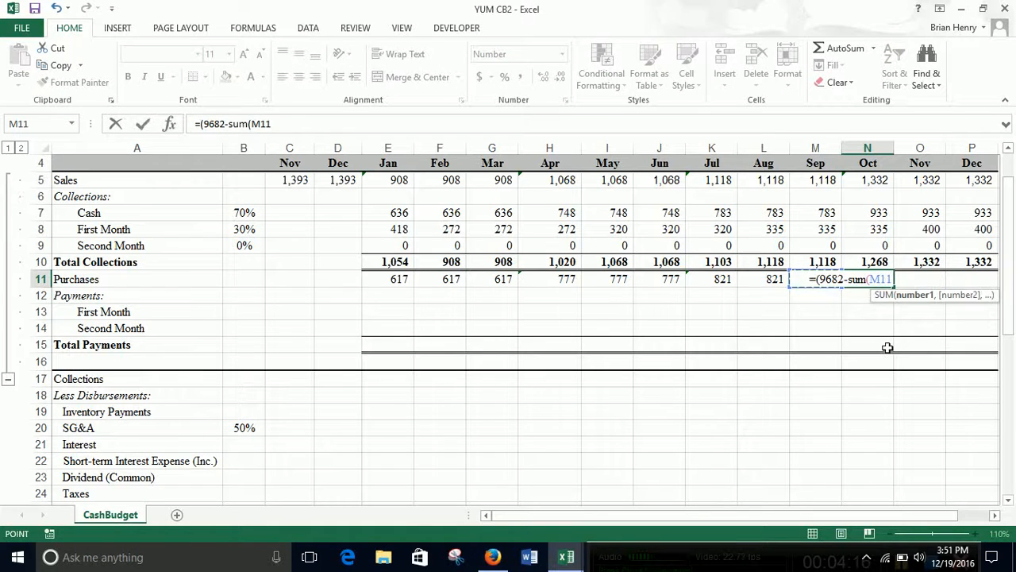
{"action": "key", "text": "shift+Left"}
{"action": "key", "text": "shift+Left"}
{"action": "key", "text": "shift+Left"}
{"action": "key", "text": "shift+Left"}
{"action": "key", "text": "shift+Left"}
{"action": "key", "text": "shift+Left"}
{"action": "key", "text": "shift+Left"}
{"action": "key", "text": "shift+Left"}
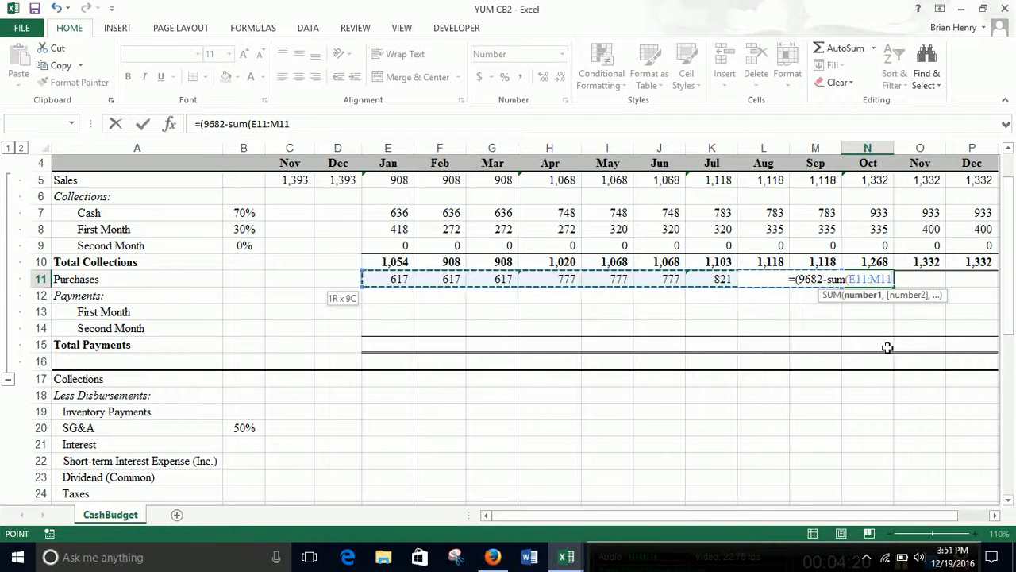
{"action": "type", "text": "))/3"}
{"action": "key", "text": "Return"}
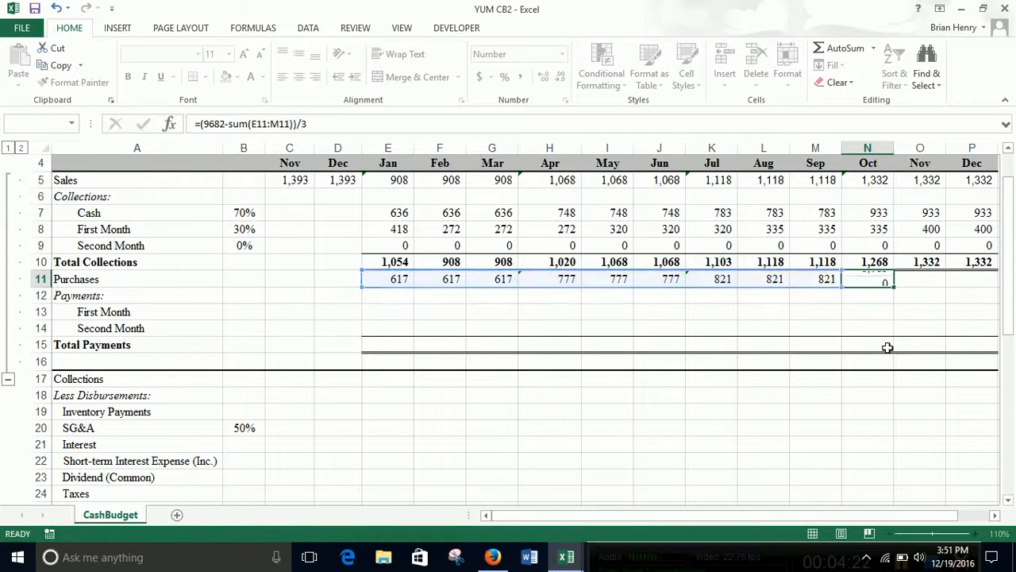
Fill the November and December purchases in O11 and P11 with formulas that reference the preceding month's cell
{"action": "key", "text": "ctrl+Right"}
{"action": "key", "text": "Right"}
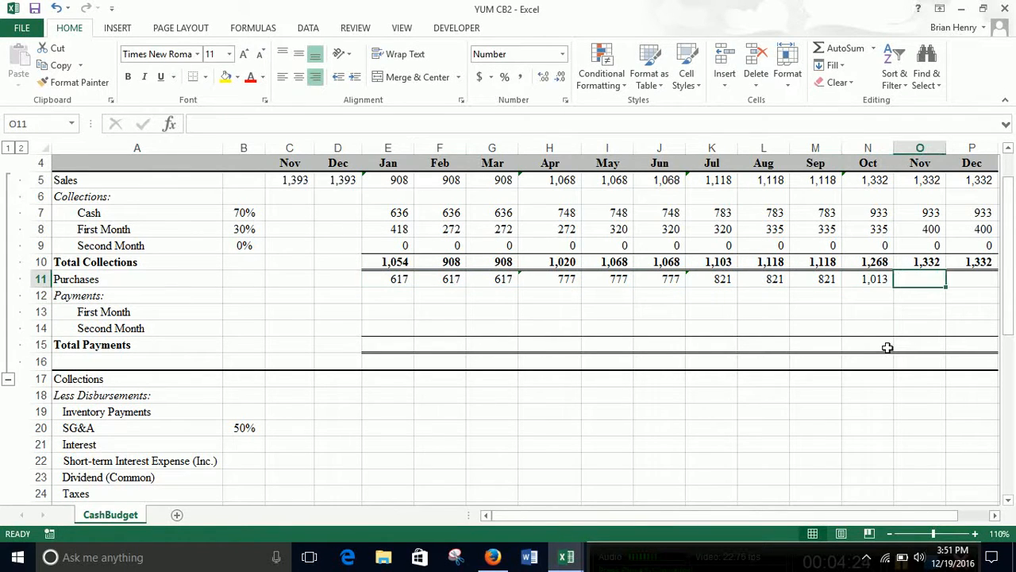
{"action": "type", "text": "="}
{"action": "key", "text": "Left"}
{"action": "key", "text": "Tab"}
{"action": "type", "text": "="}
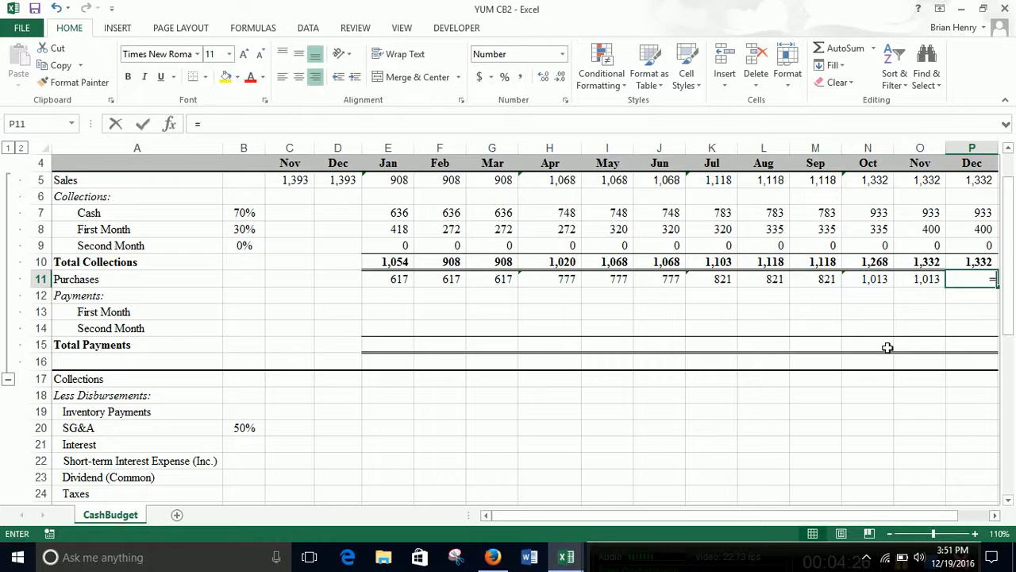
{"action": "key", "text": "Left"}
{"action": "key", "text": "Tab"}
Select the January through December purchases in E11:P11 to check their total against the annual figure
{"action": "key", "text": "Left"}
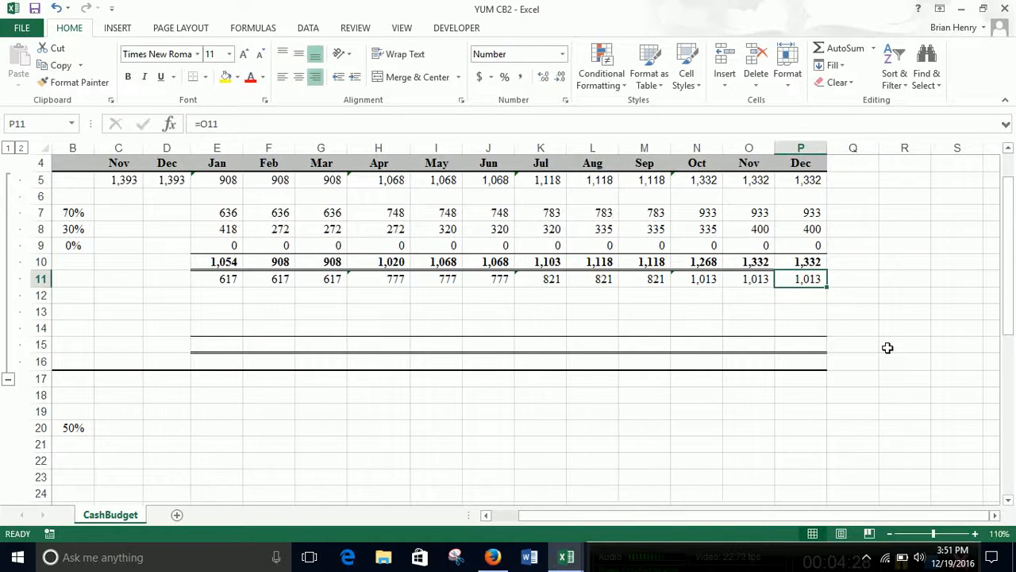
{"action": "key", "text": "ctrl+shift+Left"}
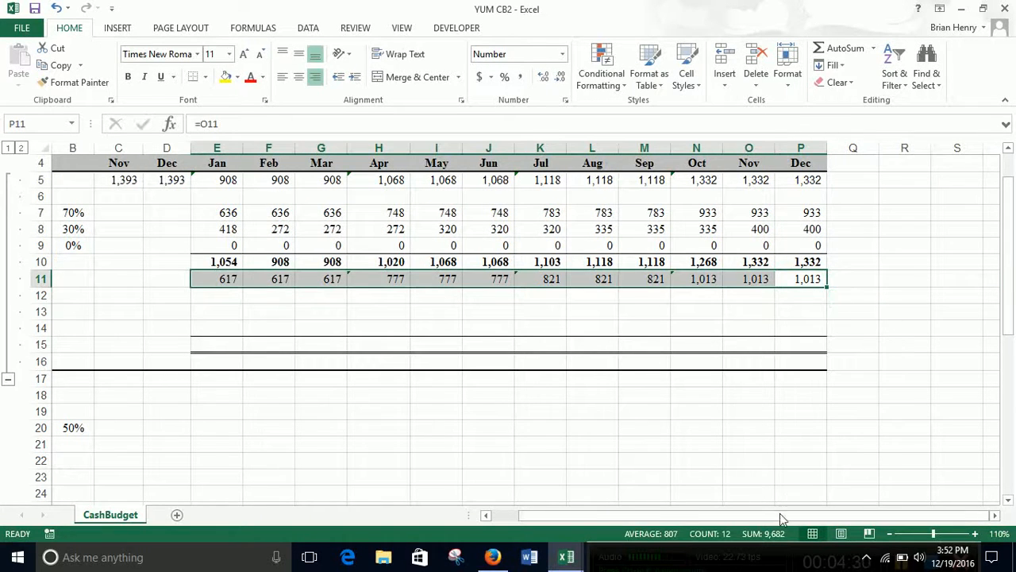
{"action": "left_click", "coordinate": [505, 518]}
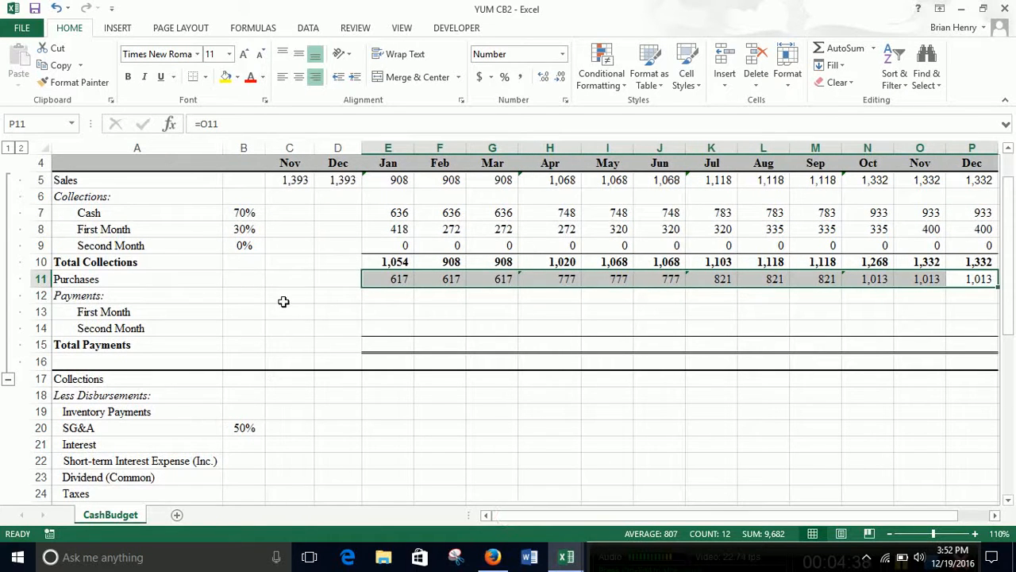
Set the payment percentages to 80% for the first month in B13 and 20% for the second month in B14
{"action": "left_click", "coordinate": [254, 315]}
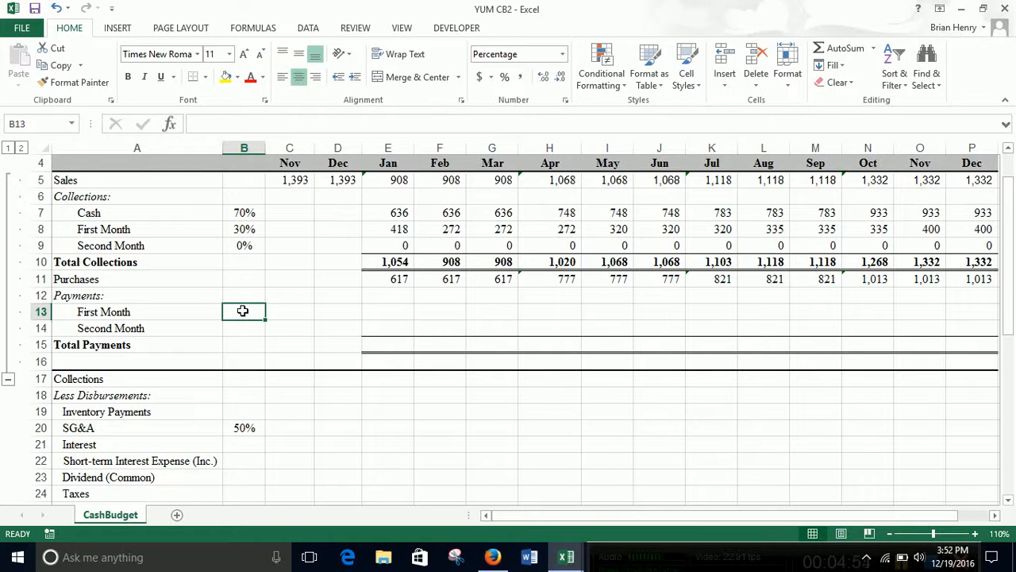
{"action": "type", "text": "80"}
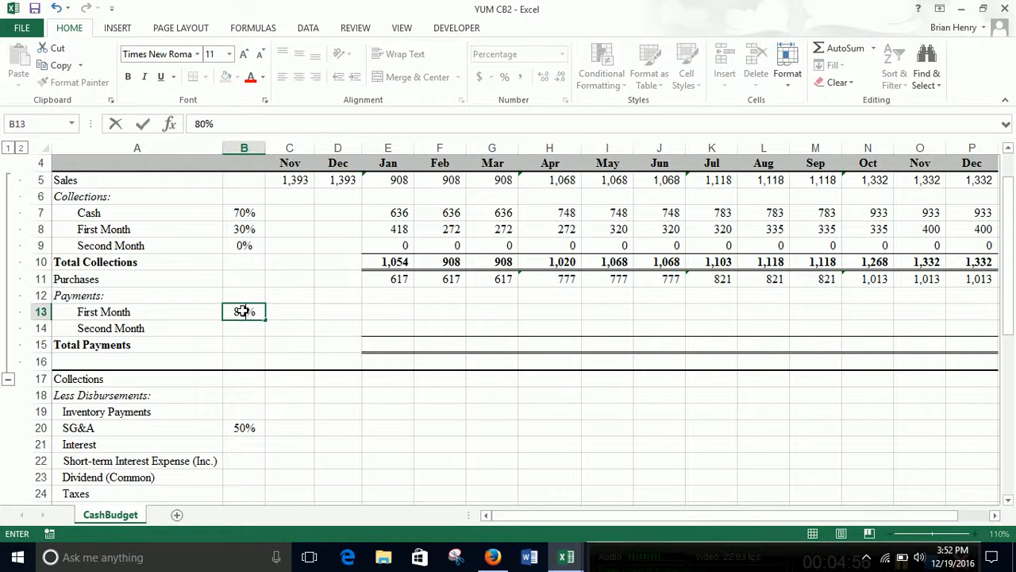
{"action": "key", "text": "Return"}
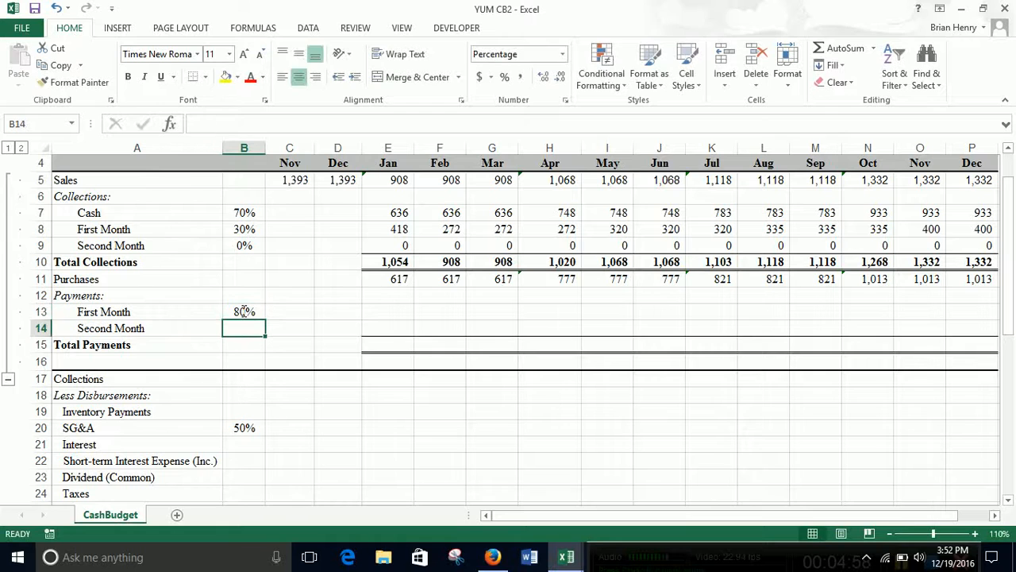
{"action": "type", "text": "20"}
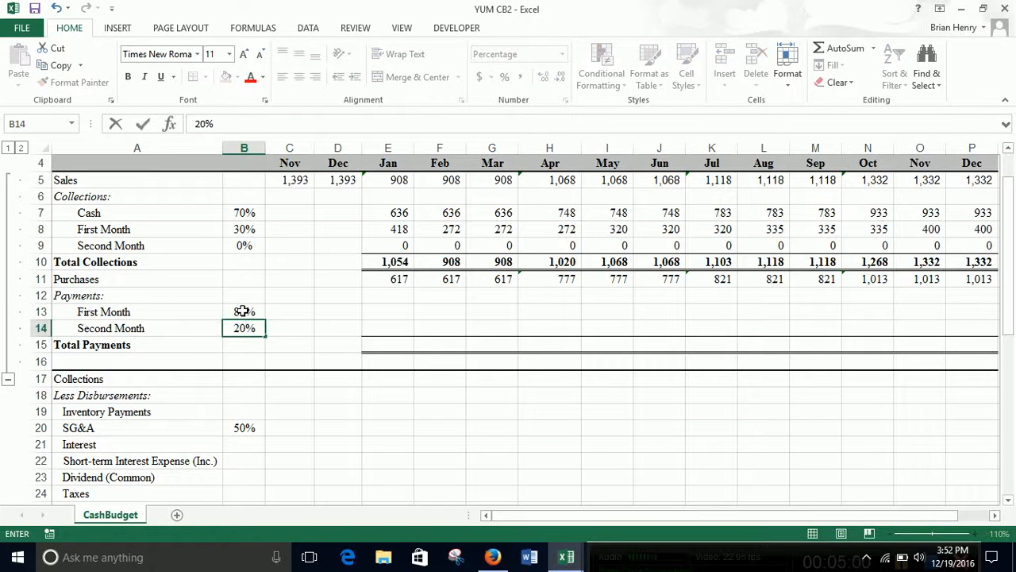
{"action": "key", "text": "Tab"}
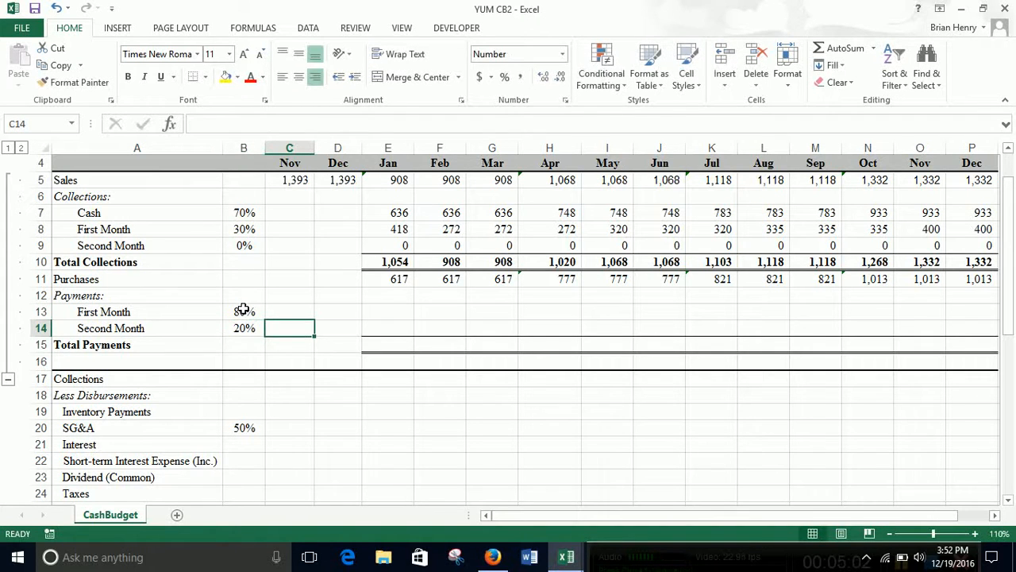
Review the collection percentages in column B and how the cash and first-month collections apply them to sales
{"action": "scroll", "coordinate": [314, 315], "scroll_direction": "up", "scroll_amount": 1}
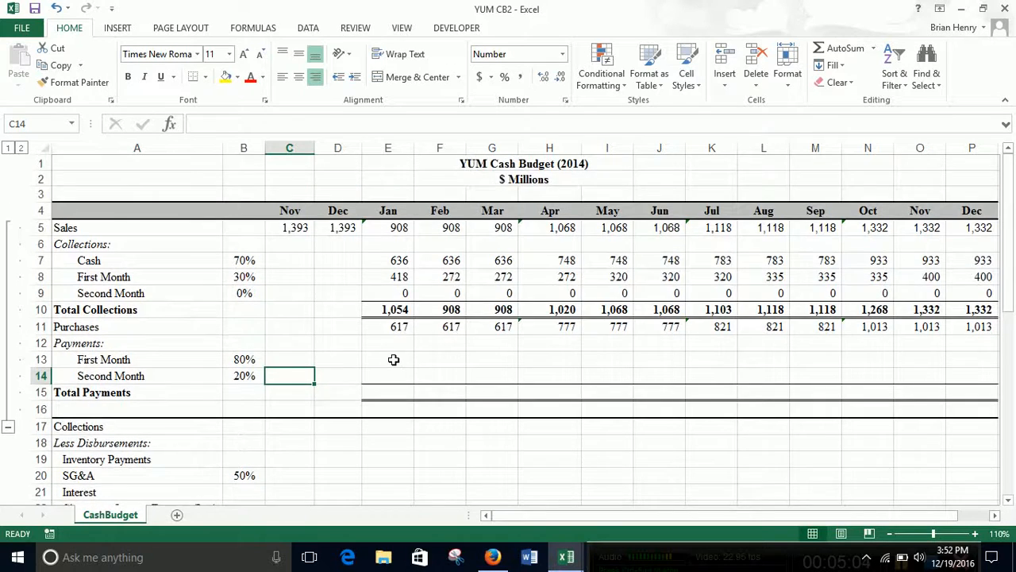
{"action": "scroll", "coordinate": [392, 359], "scroll_direction": "down", "scroll_amount": 2}
{"action": "scroll", "coordinate": [395, 312], "scroll_direction": "up", "scroll_amount": 1}
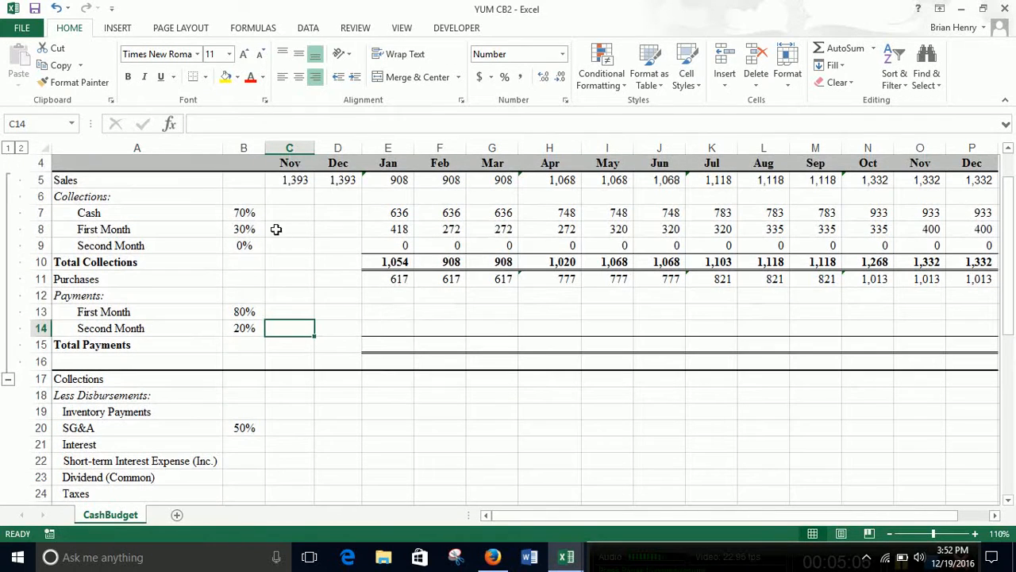
{"action": "left_click", "coordinate": [242, 213]}
{"action": "left_click", "coordinate": [394, 213]}
{"action": "key", "text": "Up"}
{"action": "key", "text": "Up"}
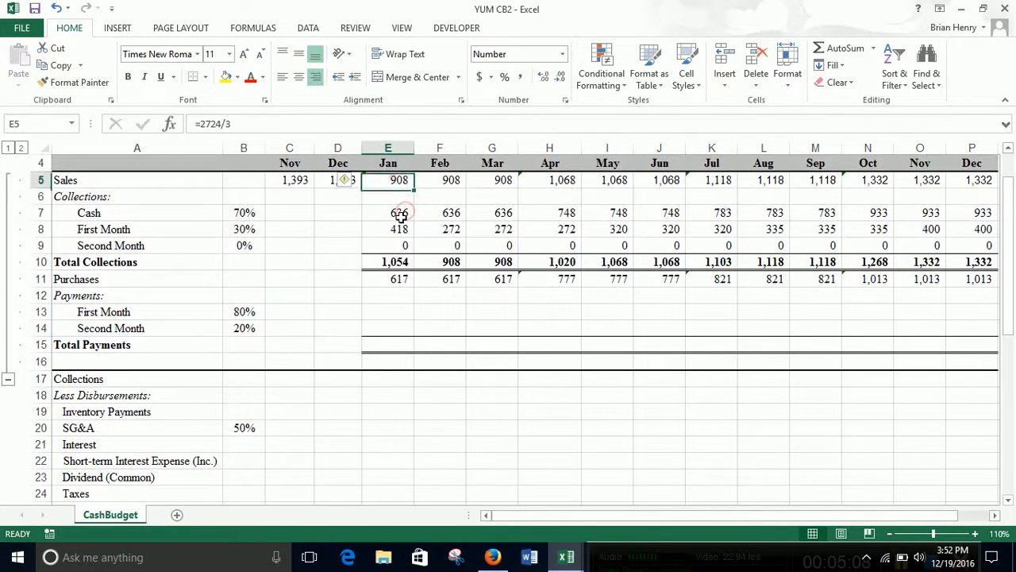
{"action": "left_click", "coordinate": [253, 230]}
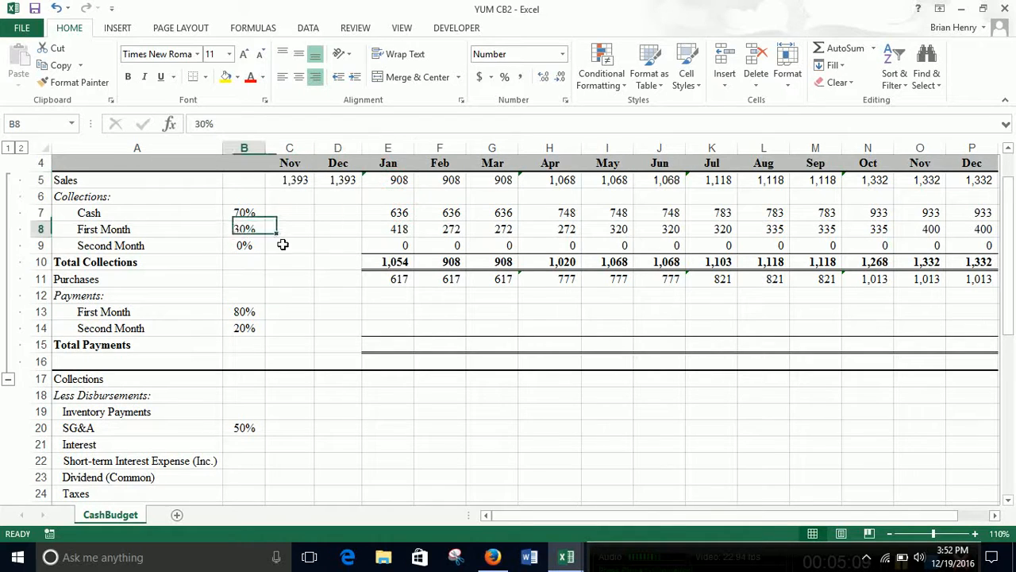
{"action": "left_click", "coordinate": [450, 228]}
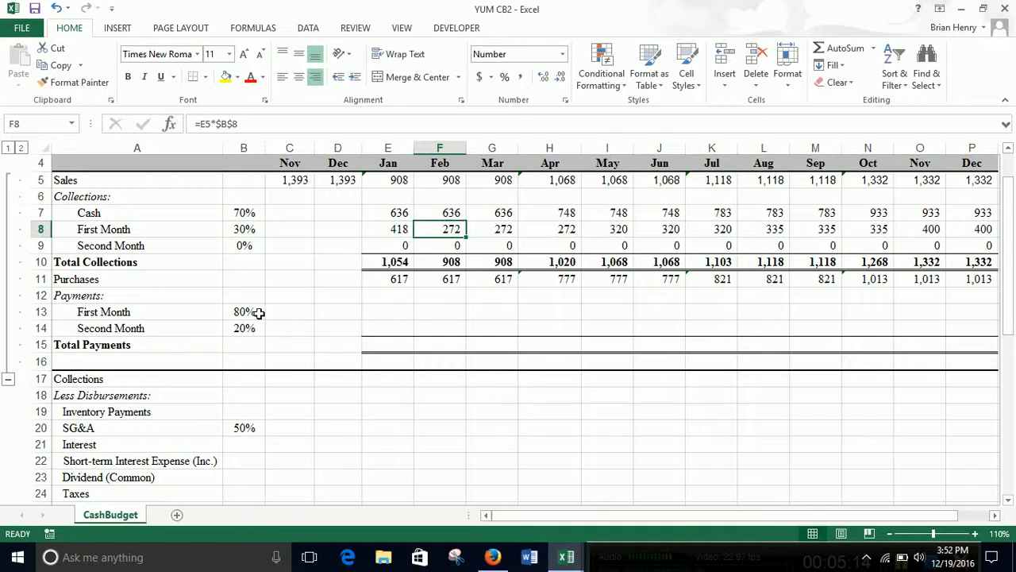
Inspect the blank prior-year November and December purchases cells in C11:D11 and the January payment cells
{"action": "left_click", "coordinate": [286, 277]}
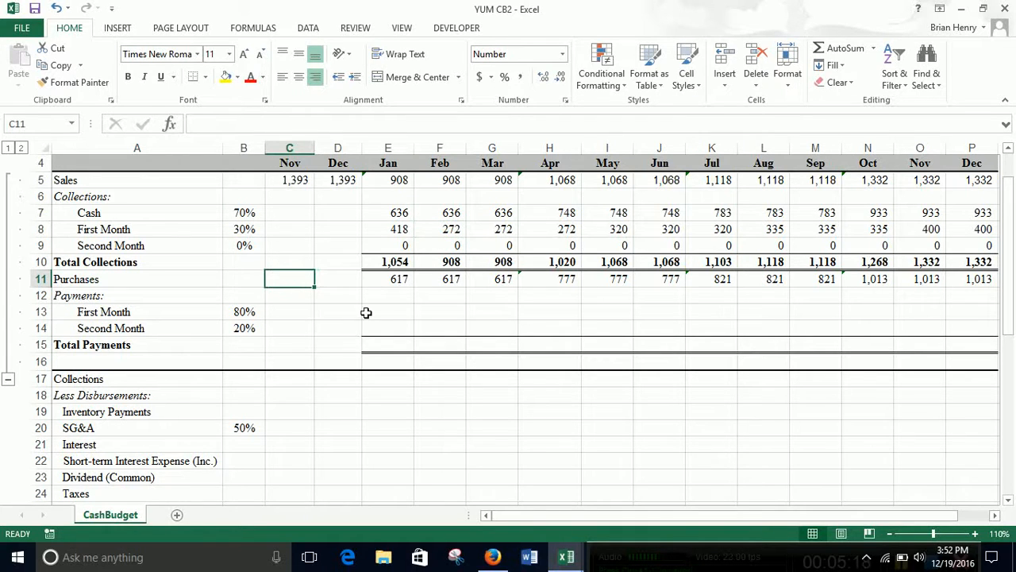
{"action": "left_click", "coordinate": [344, 313]}
{"action": "left_click", "coordinate": [386, 324]}
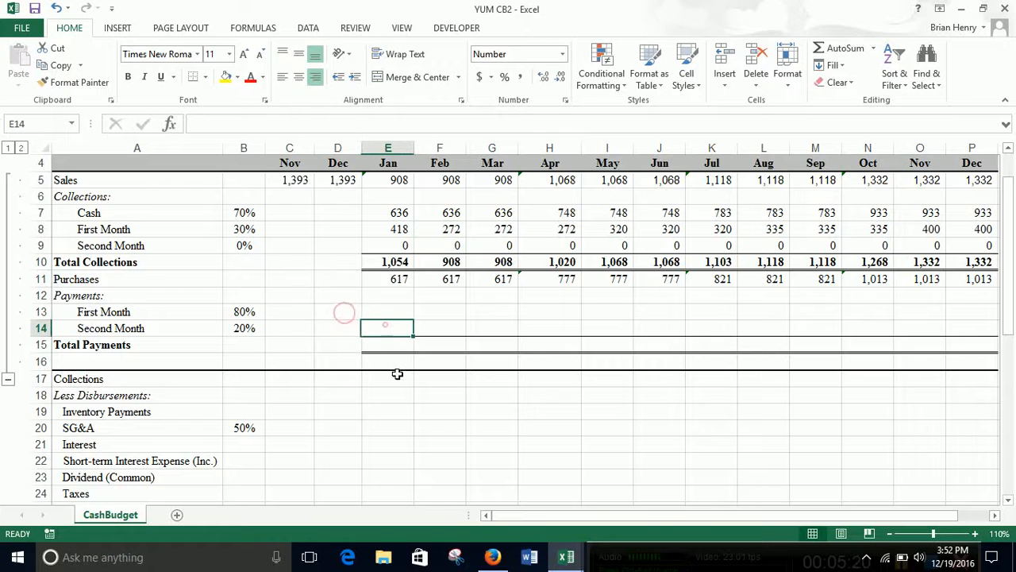
{"action": "left_click_drag", "start_coordinate": [294, 278], "coordinate": [325, 277]}
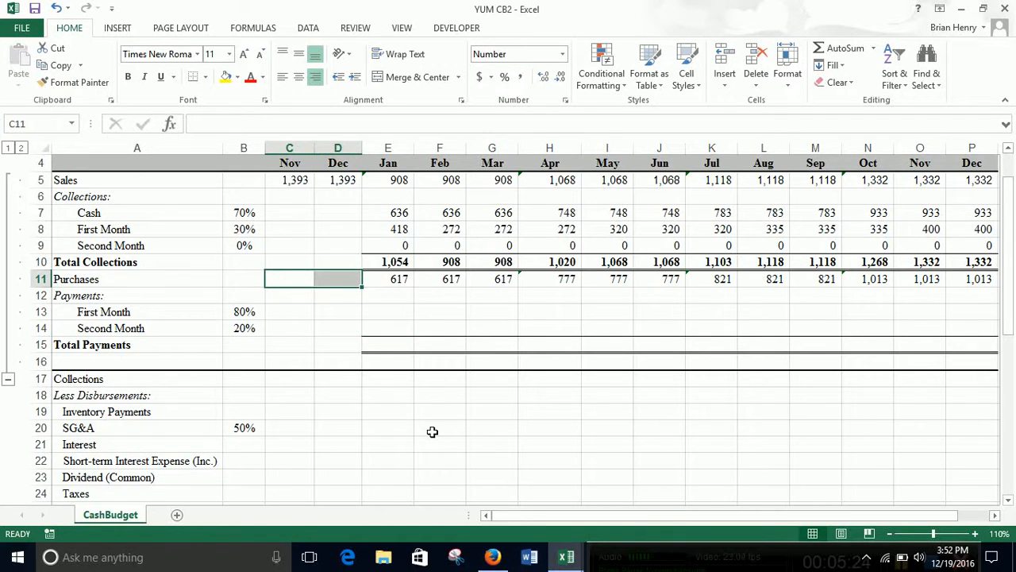
Switch to the EDGAR search results in Firefox and open the interactive data of the 10-Q filed 2013-10-15 in a new tab
{"action": "left_click", "coordinate": [492, 557]}
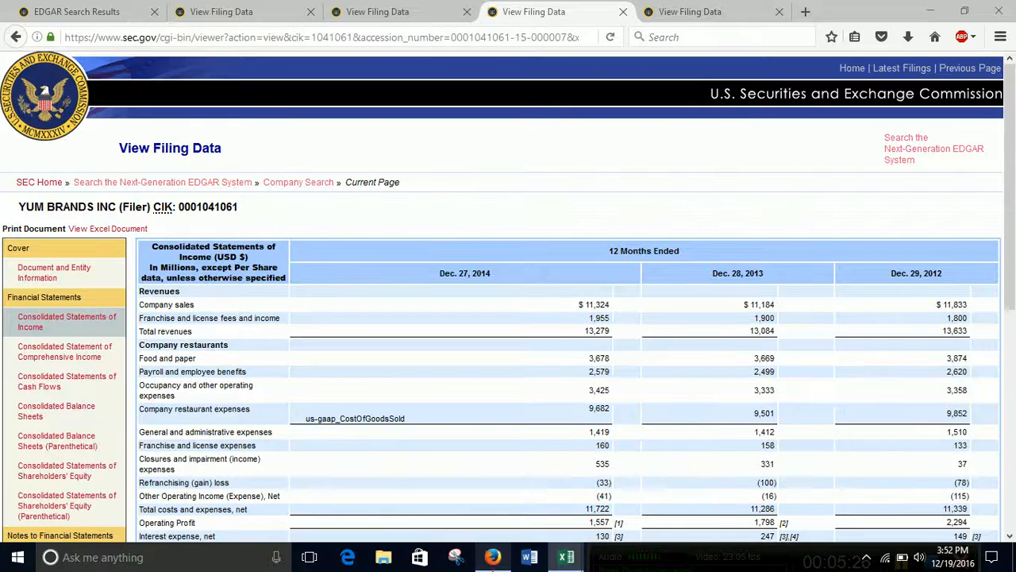
{"action": "left_click", "coordinate": [80, 12]}
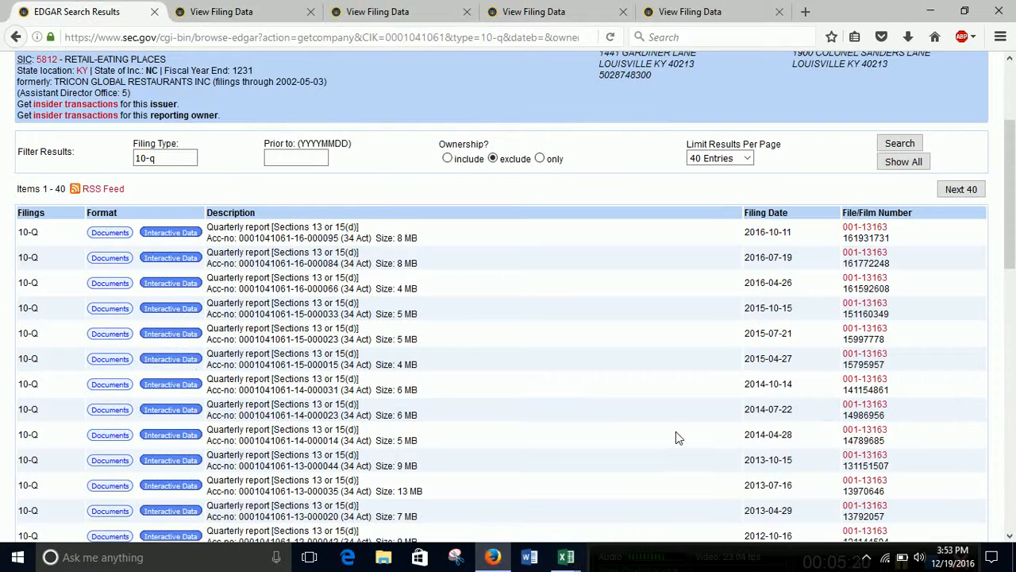
{"action": "scroll", "coordinate": [676, 433], "scroll_direction": "down", "scroll_amount": 2}
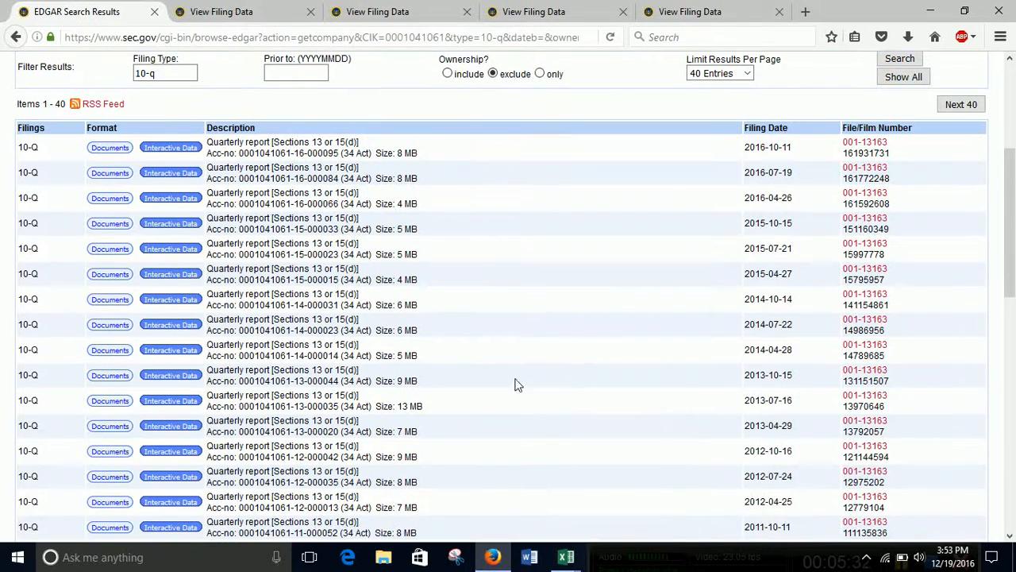
{"action": "right_click", "coordinate": [195, 376]}
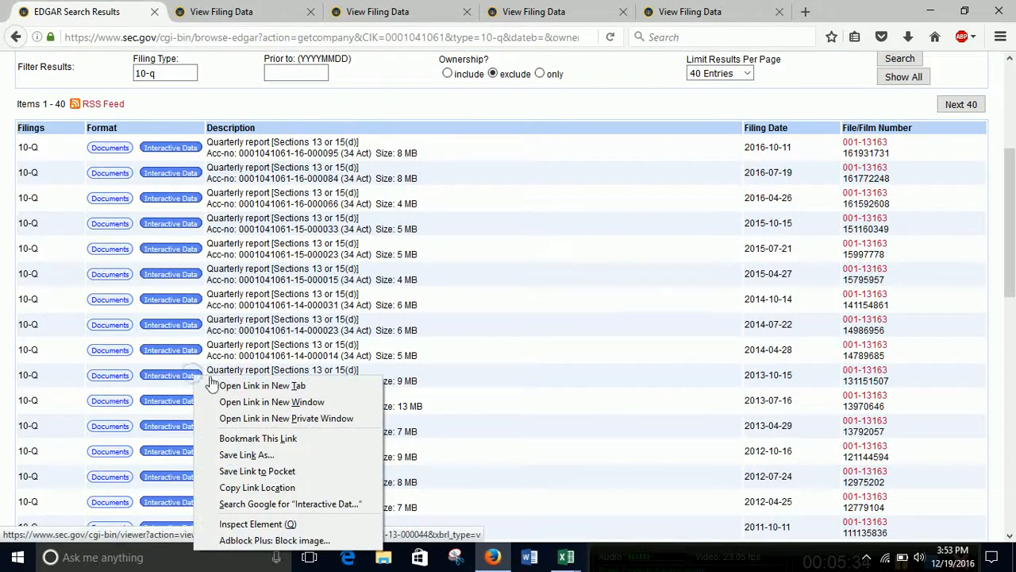
{"action": "left_click", "coordinate": [262, 385]}
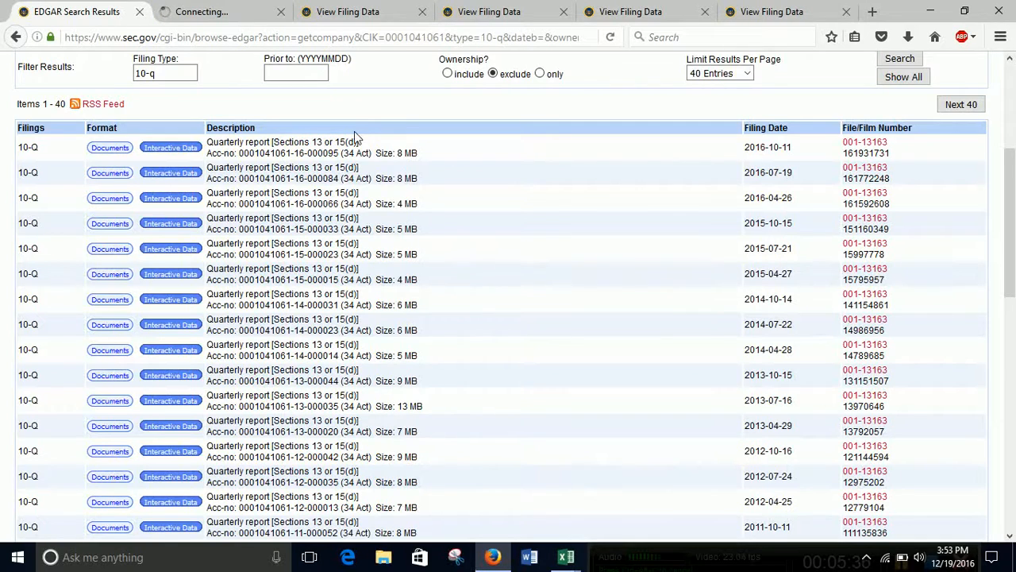
Filter the YUM Brands filings by type 10-k and open the interactive data of the 2014-02-18 annual report in a new tab
{"action": "scroll", "coordinate": [155, 172], "scroll_direction": "up", "scroll_amount": 4}
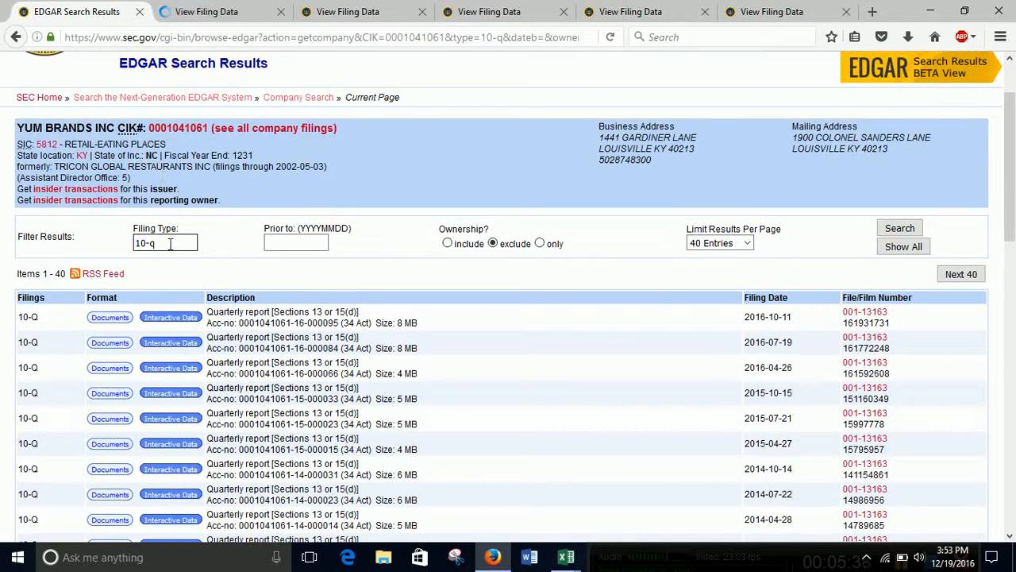
{"action": "key", "text": "BackSpace"}
{"action": "type", "text": "k"}
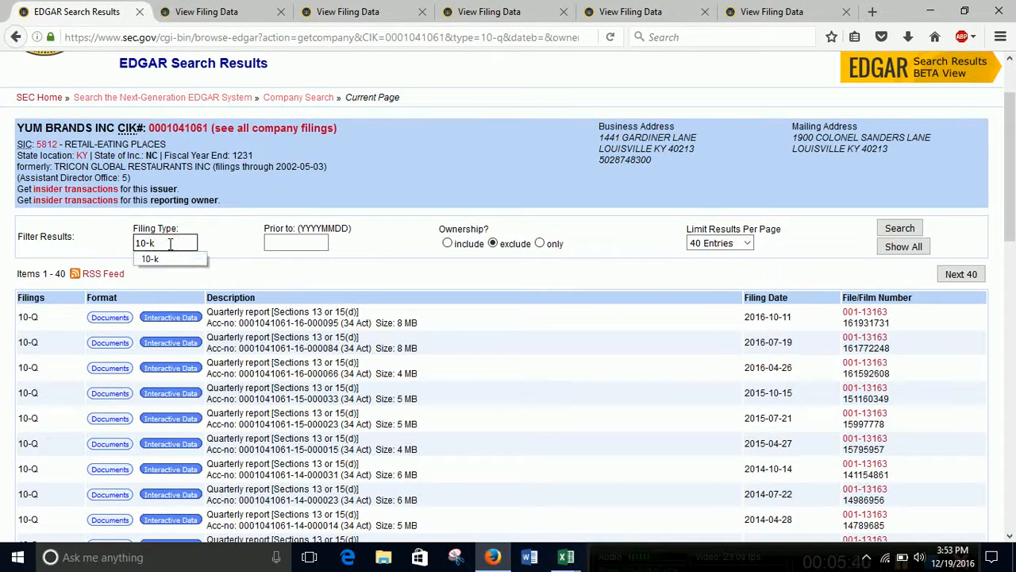
{"action": "key", "text": "Return"}
{"action": "key", "text": "Return"}
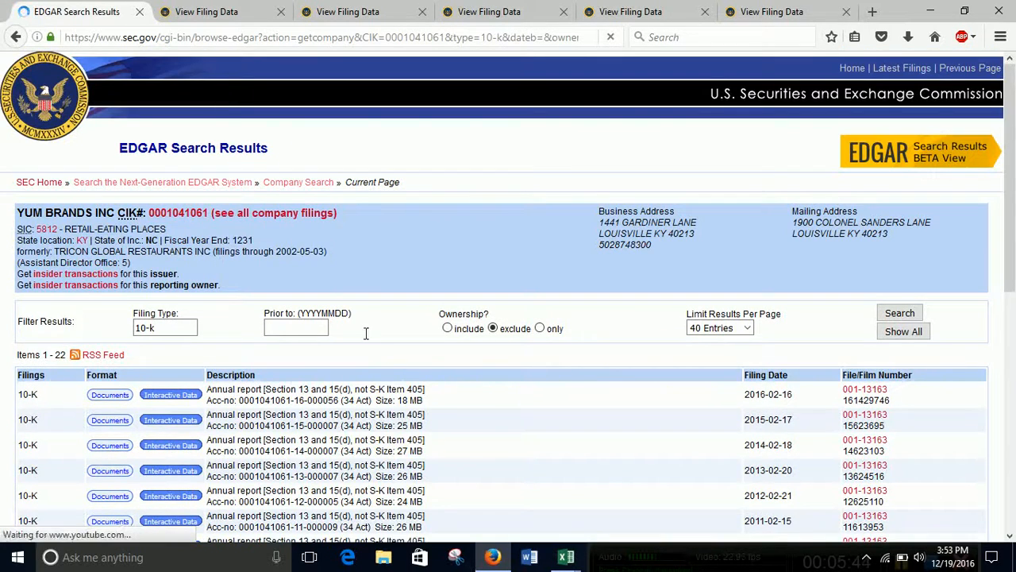
{"action": "scroll", "coordinate": [425, 364], "scroll_direction": "down", "scroll_amount": 2}
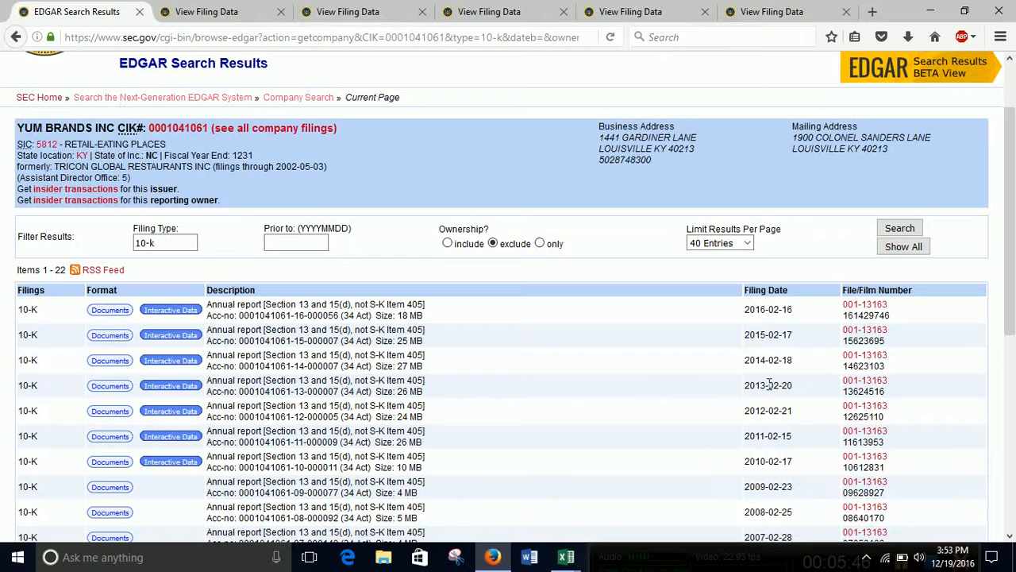
{"action": "right_click", "coordinate": [197, 367]}
{"action": "left_click", "coordinate": [237, 368]}
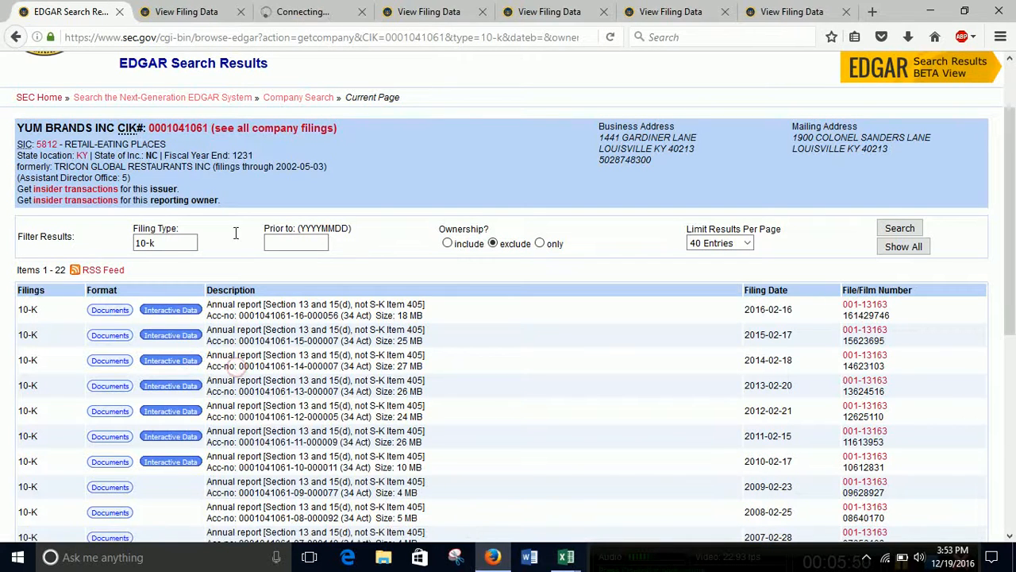
Open the condensed consolidated statements of income in the Sep. 07, 2013 10-Q and find the nine-month company restaurant expenses
{"action": "left_click", "coordinate": [216, 13]}
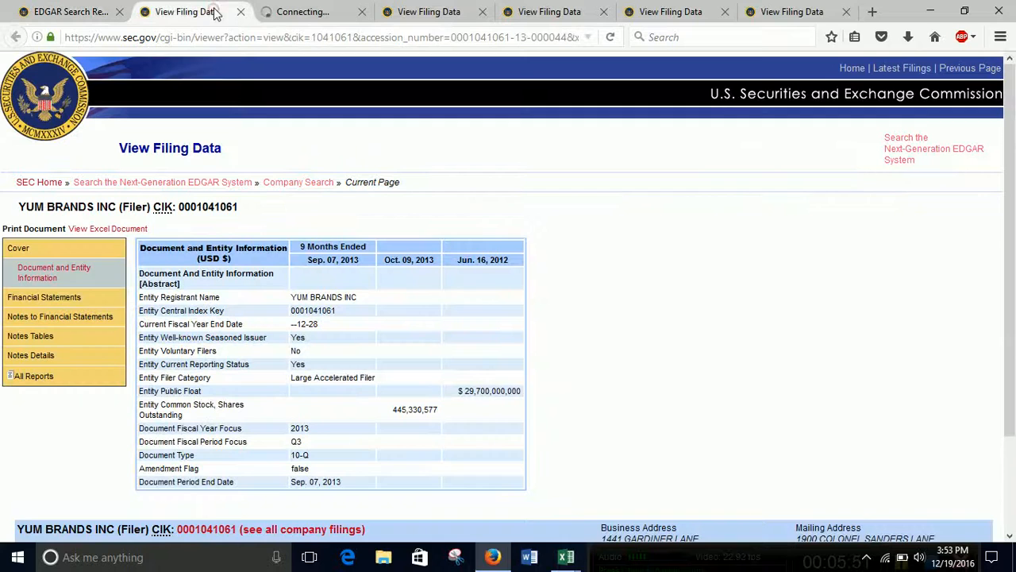
{"action": "left_click", "coordinate": [61, 303]}
{"action": "left_click", "coordinate": [68, 327]}
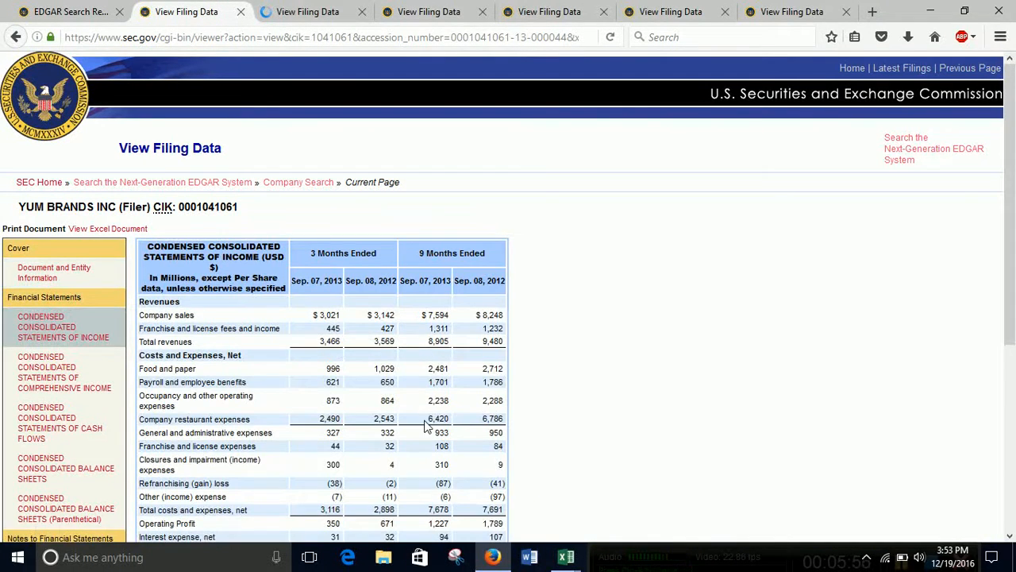
Open the consolidated statements of income in the fiscal 2013 10-K and highlight the company restaurant expenses for Dec. 28, 2013
{"action": "left_click", "coordinate": [328, 9]}
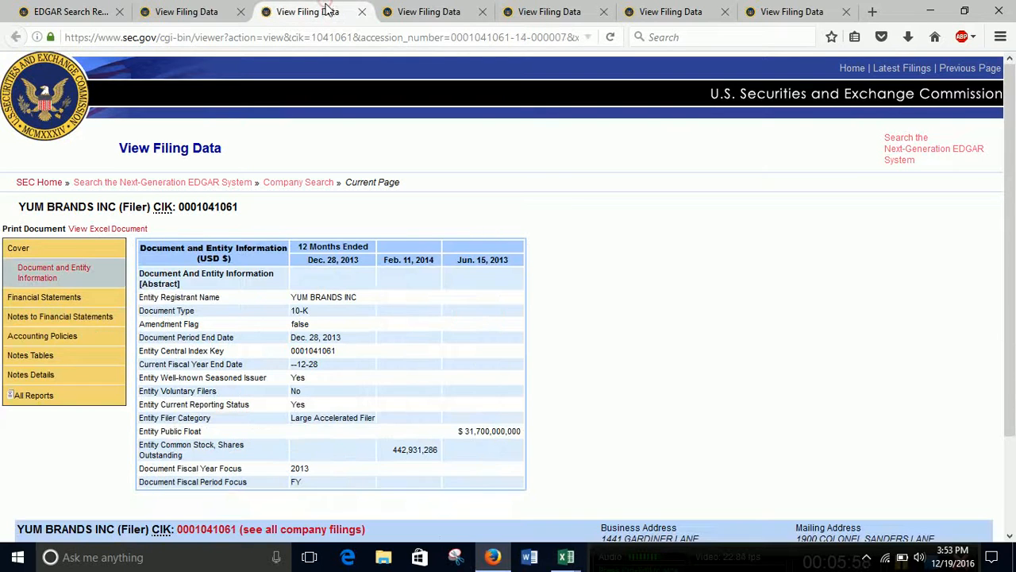
{"action": "left_click", "coordinate": [70, 298]}
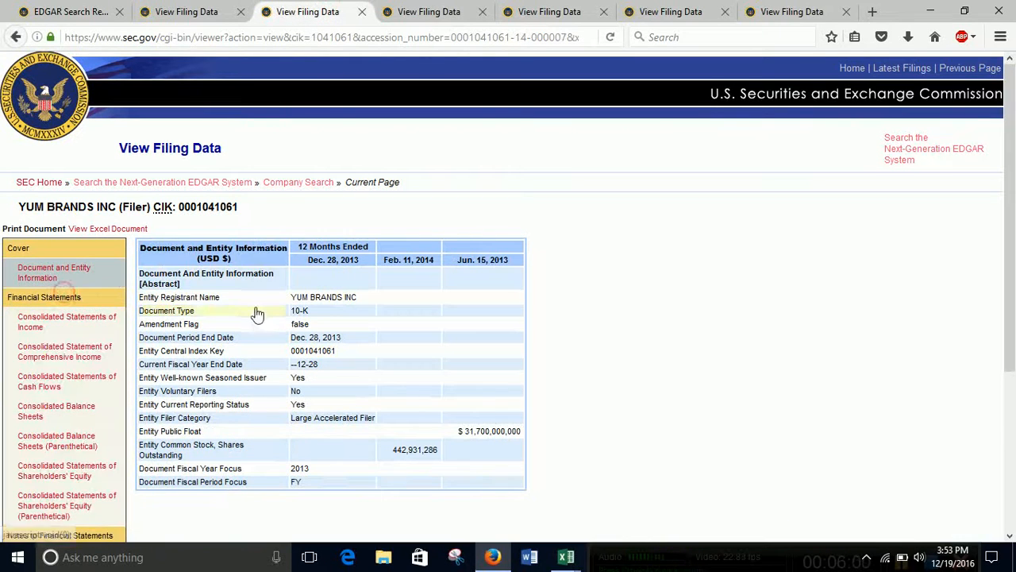
{"action": "left_click", "coordinate": [45, 322]}
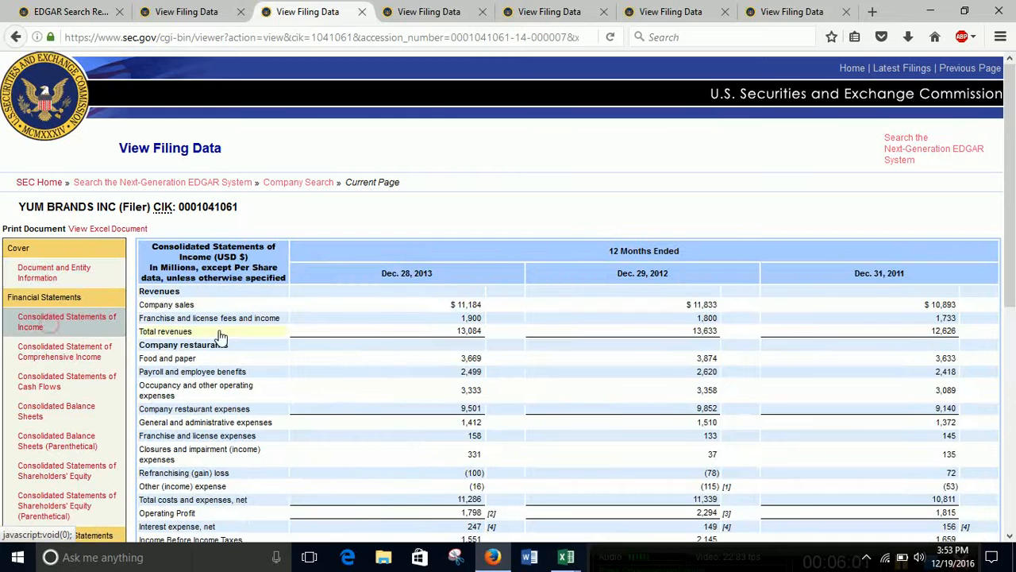
{"action": "double_click", "coordinate": [459, 409]}
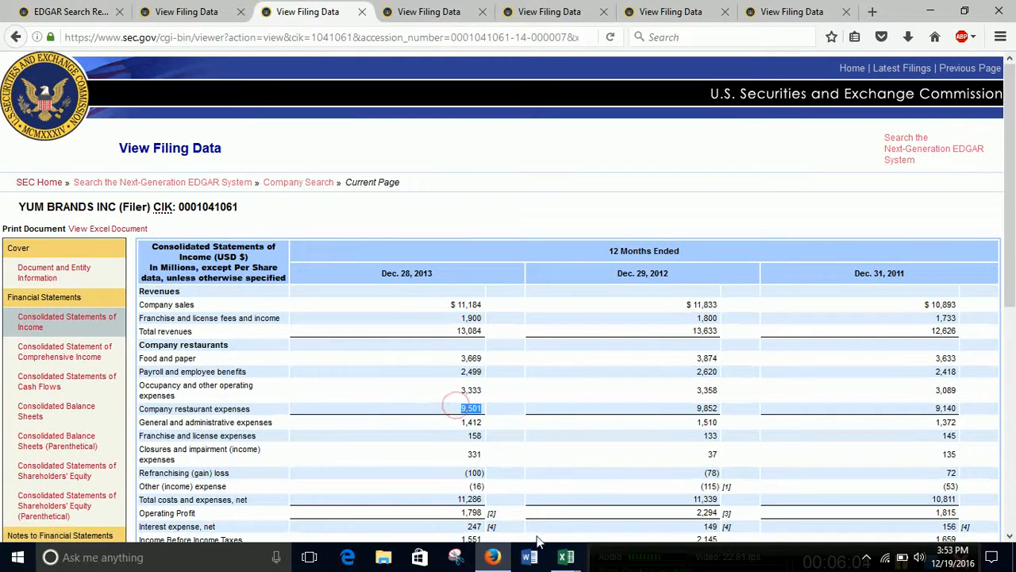
Switch to the YUM CB2 workbook in Excel and calculate November purchases in C11 as =(9501-6420)/3
{"action": "mouse_move", "coordinate": [566, 557]}
{"action": "left_click", "coordinate": [500, 520]}
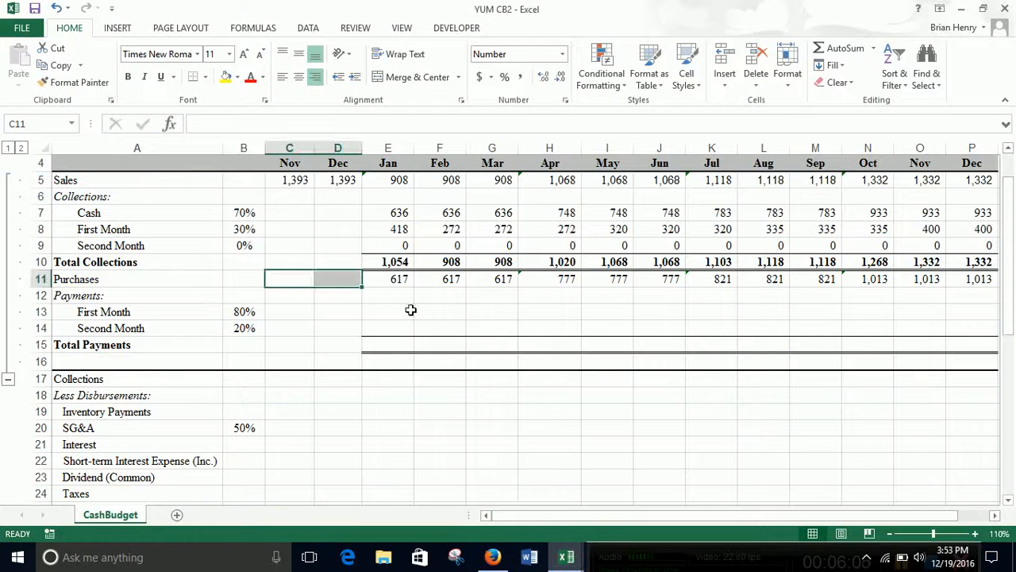
{"action": "left_click", "coordinate": [292, 280]}
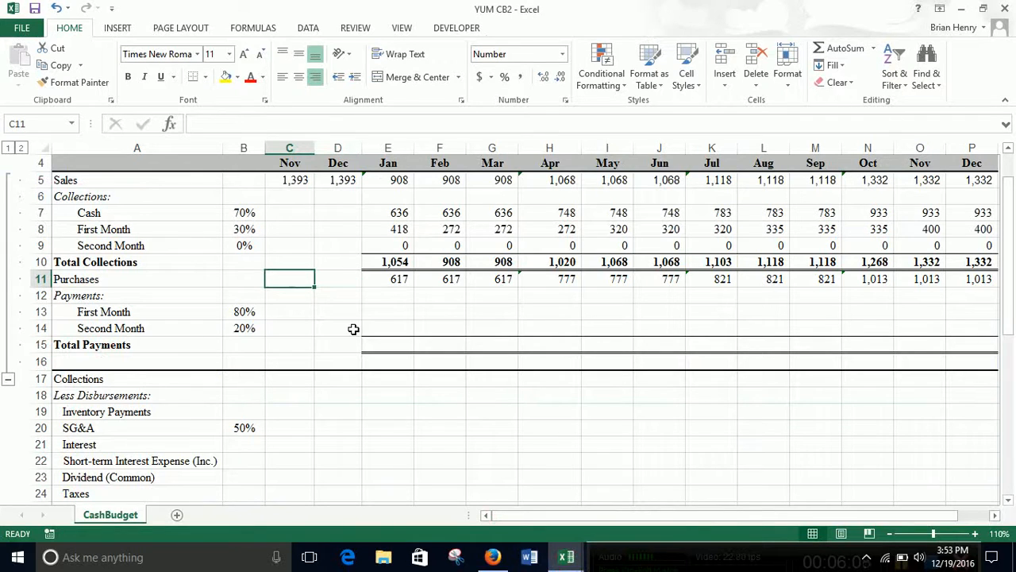
{"action": "type", "text": "=(9501"}
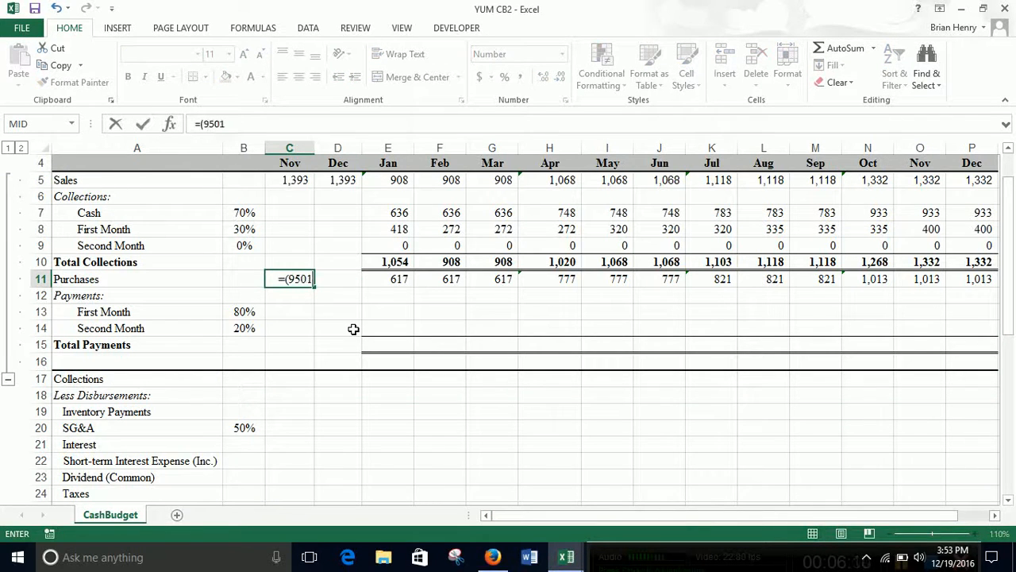
{"action": "type", "text": "-642"}
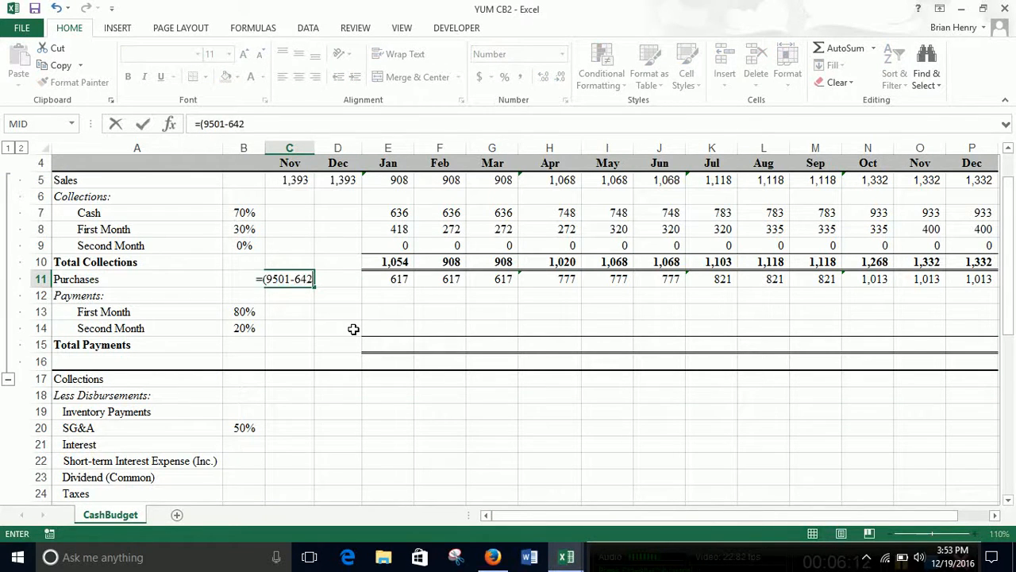
{"action": "type", "text": "0)/"}
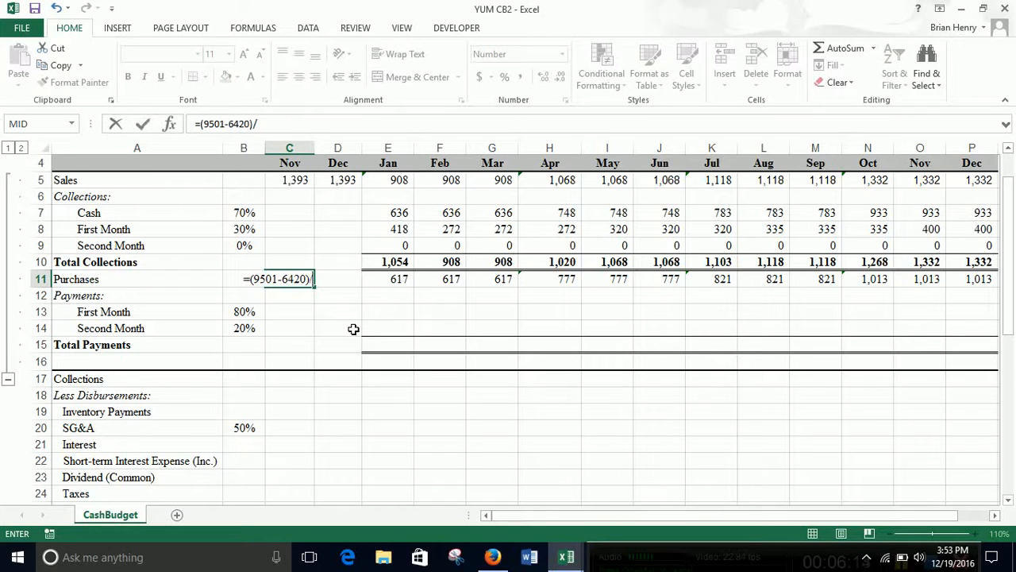
{"action": "type", "text": "3"}
{"action": "key", "text": "Return"}
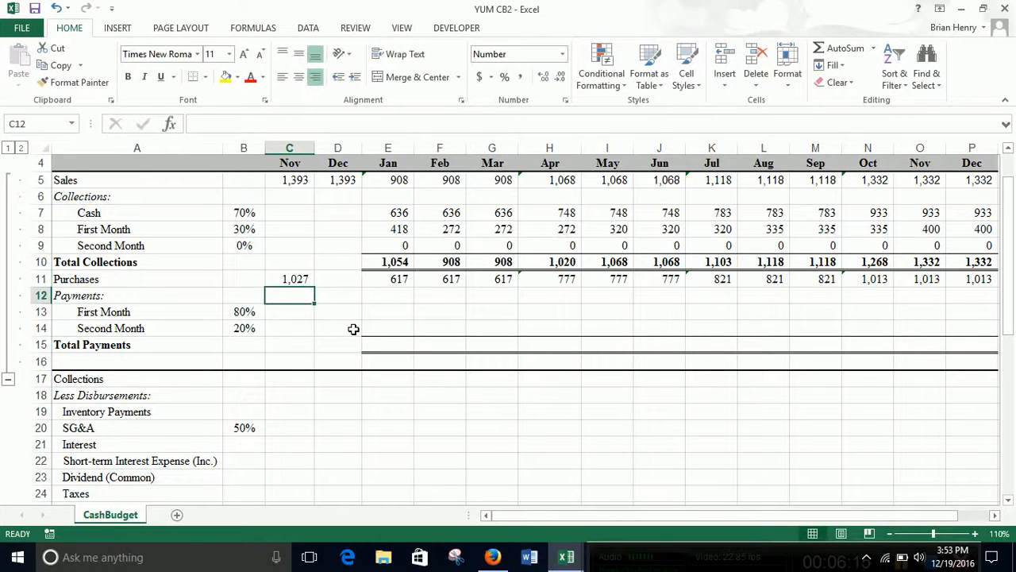
Set December purchases in D11 equal to November's with =C11
{"action": "key", "text": "Up"}
{"action": "key", "text": "Right"}
{"action": "type", "text": "="}
{"action": "key", "text": "Left"}
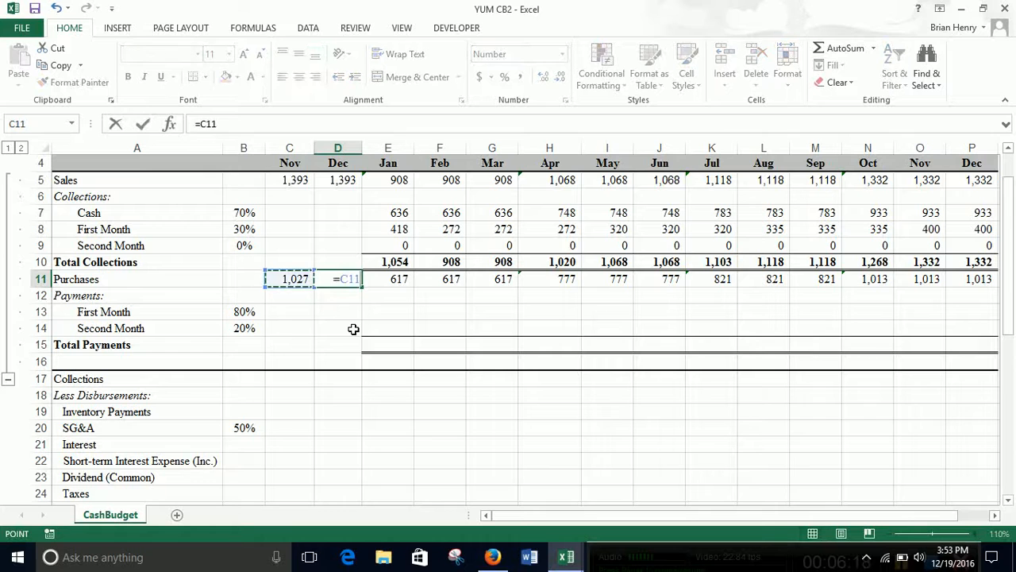
{"action": "key", "text": "Return"}
{"action": "key", "text": "Up"}
{"action": "key", "text": "Left"}
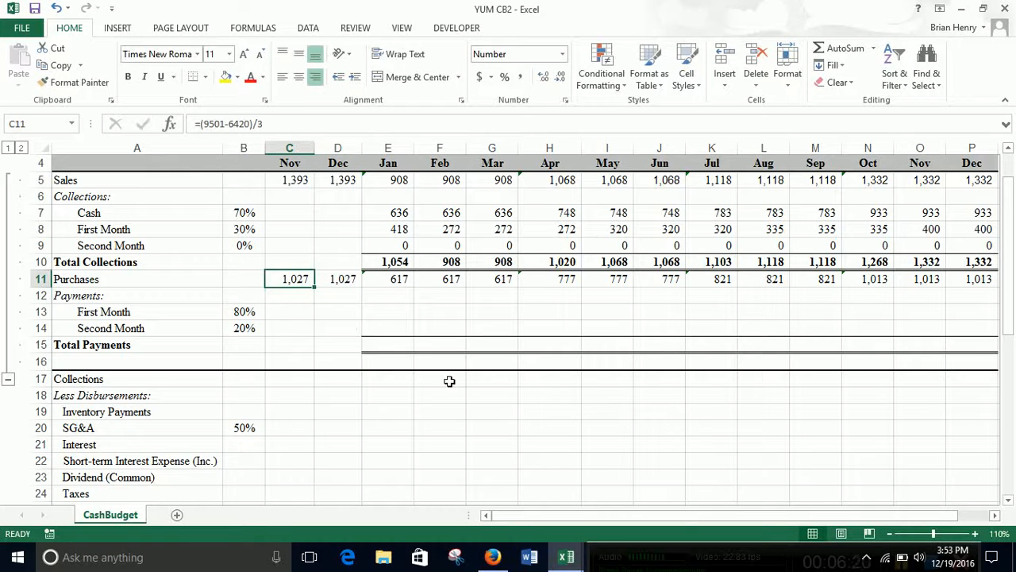
Recheck the company restaurant expenses in the fiscal 2013 10-K and Sep. 07, 2013 10-Q in Firefox, and return to the YUM CB2 workbook
{"action": "left_click", "coordinate": [492, 556]}
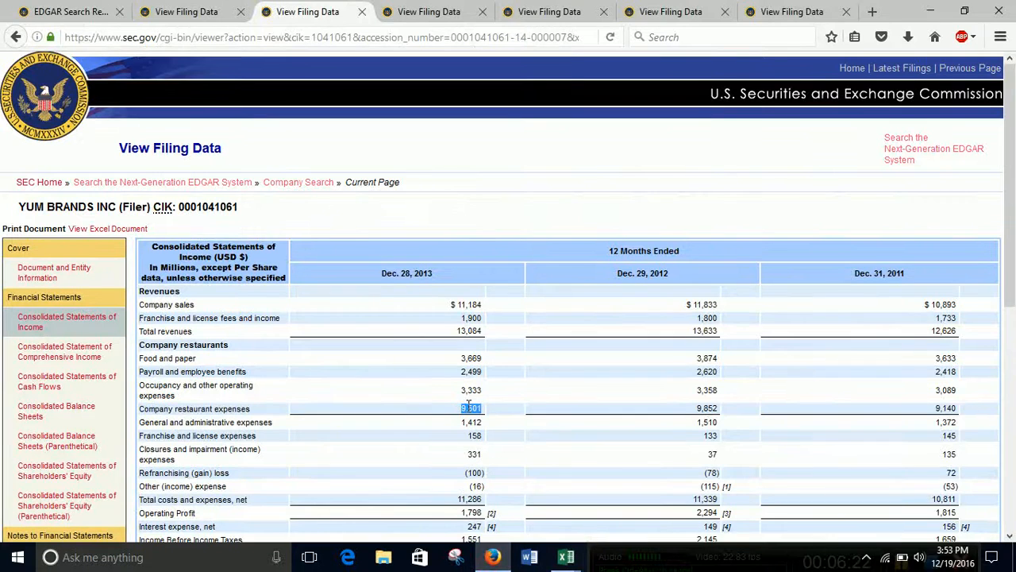
{"action": "left_click", "coordinate": [211, 10]}
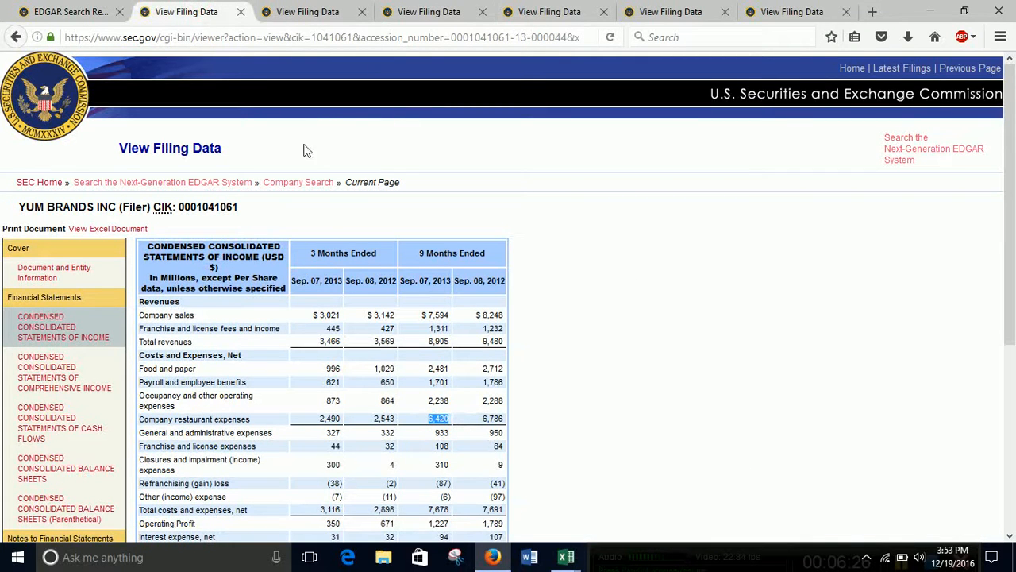
{"action": "mouse_move", "coordinate": [566, 557]}
{"action": "left_click", "coordinate": [622, 500]}
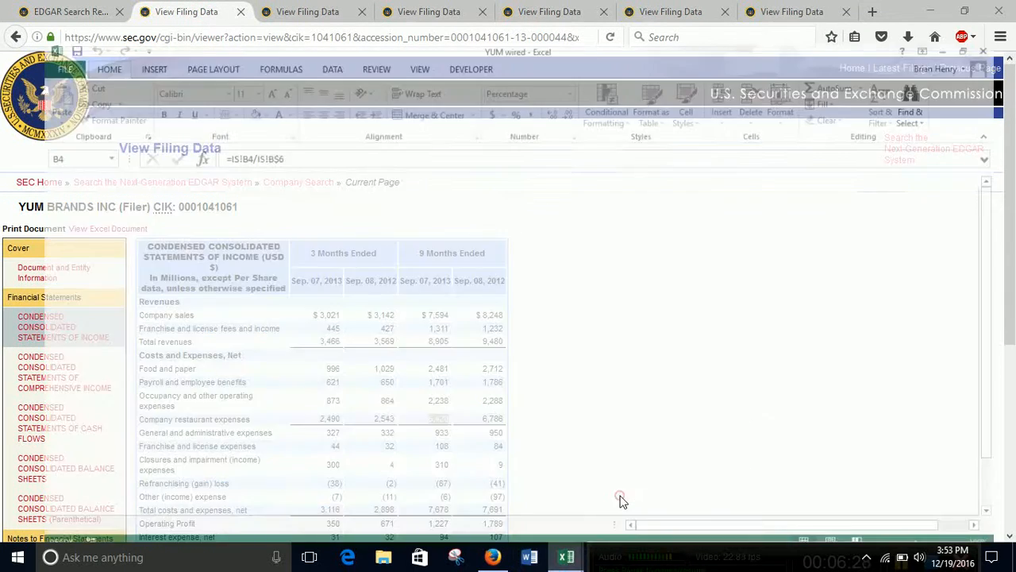
{"action": "left_click", "coordinate": [493, 508]}
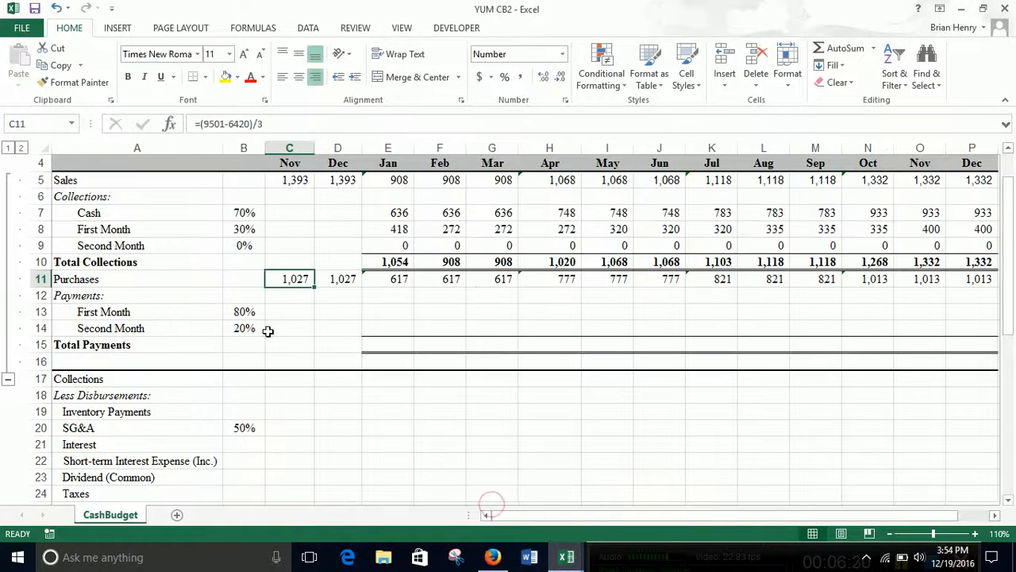
Calculate January's second-month payment in E14 from November purchases as =$B$14*C11
{"action": "left_click", "coordinate": [250, 315]}
{"action": "left_click", "coordinate": [292, 280]}
{"action": "left_click", "coordinate": [338, 311]}
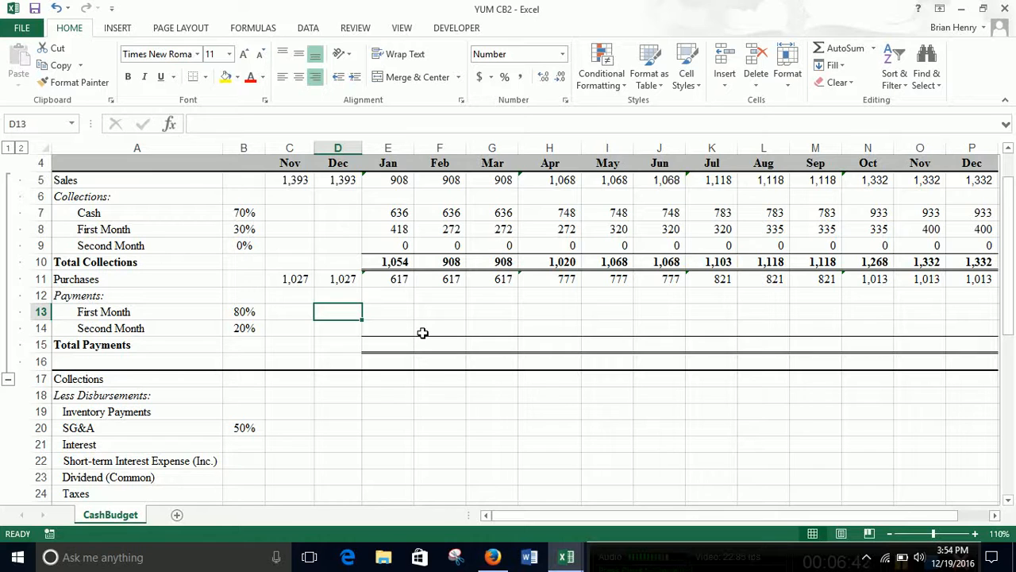
{"action": "key", "text": "Down"}
{"action": "key", "text": "Right"}
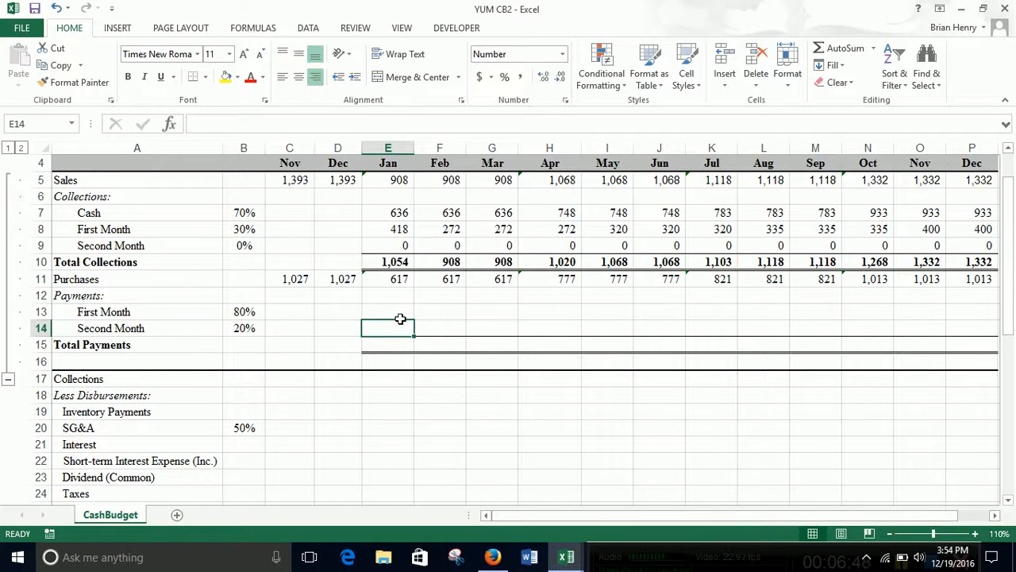
{"action": "type", "text": "="}
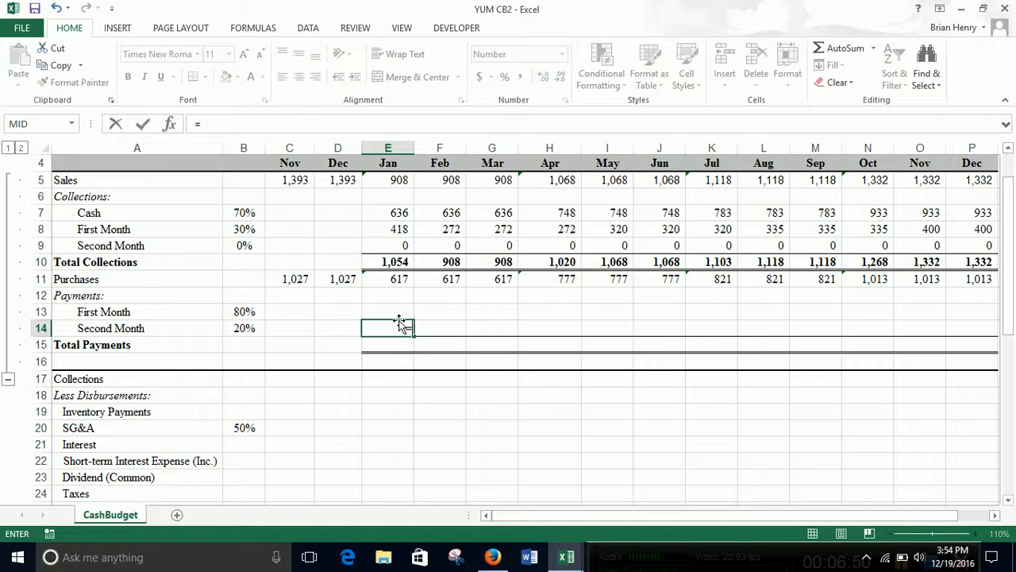
{"action": "key", "text": "Left"}
{"action": "key", "text": "Left"}
{"action": "key", "text": "Left"}
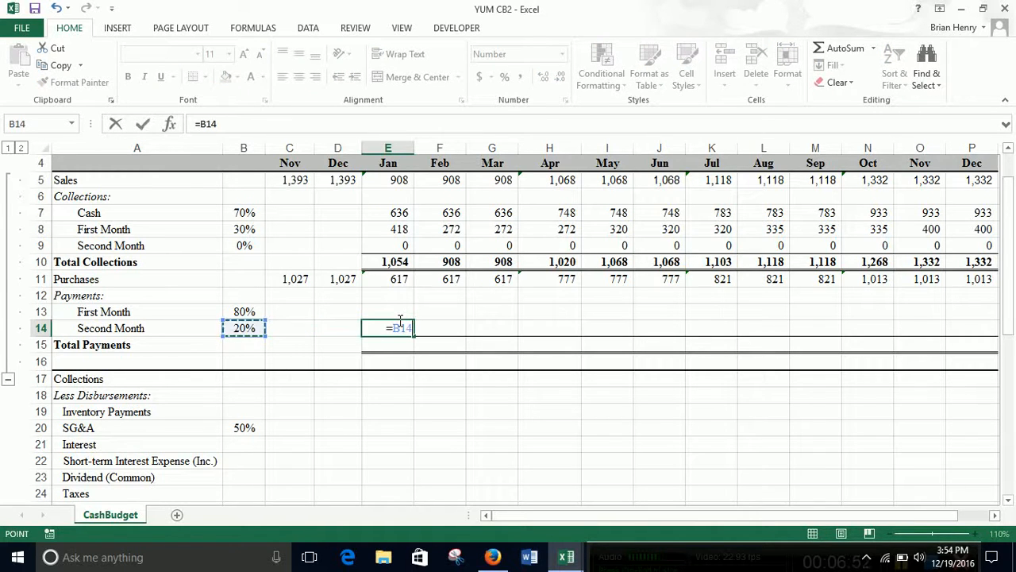
{"action": "key", "text": "F4"}
{"action": "type", "text": "*"}
{"action": "left_click", "coordinate": [293, 277]}
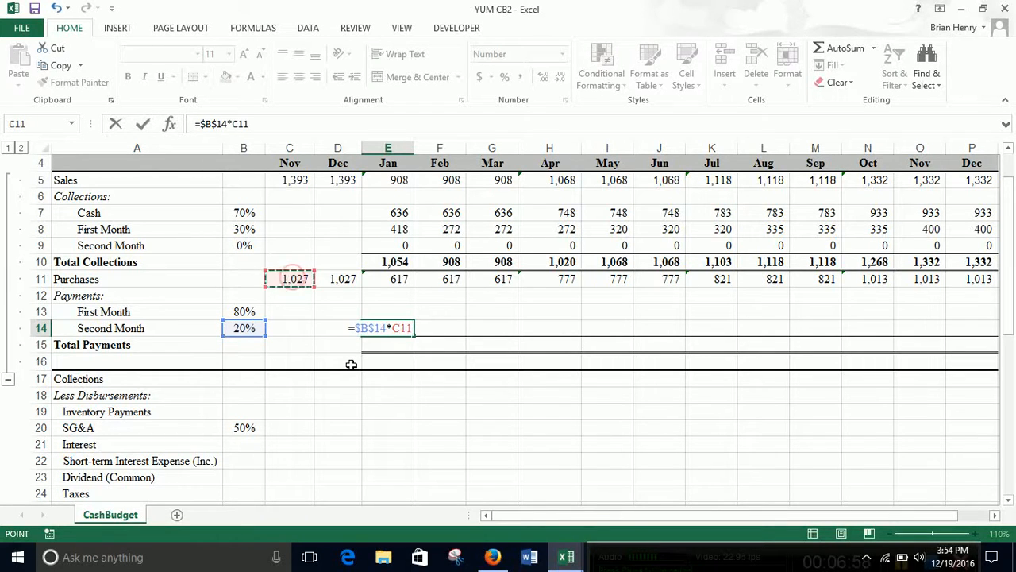
{"action": "key", "text": "Return"}
Calculate January's first-month payment in E13 from December purchases as =$B$13*D11
{"action": "key", "text": "Up"}
{"action": "key", "text": "Up"}
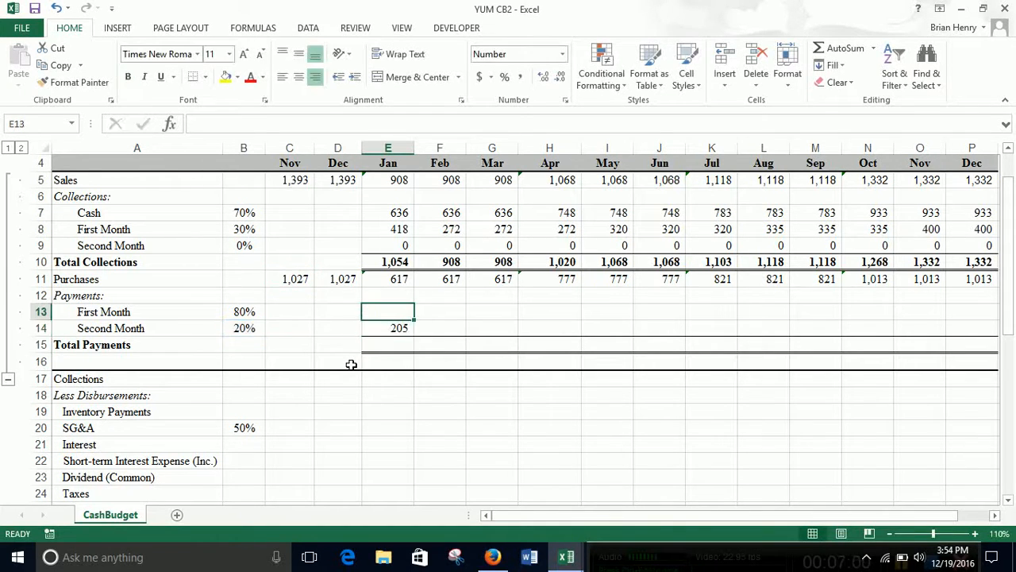
{"action": "type", "text": "="}
{"action": "key", "text": "Left"}
{"action": "key", "text": "Left"}
{"action": "key", "text": "Left"}
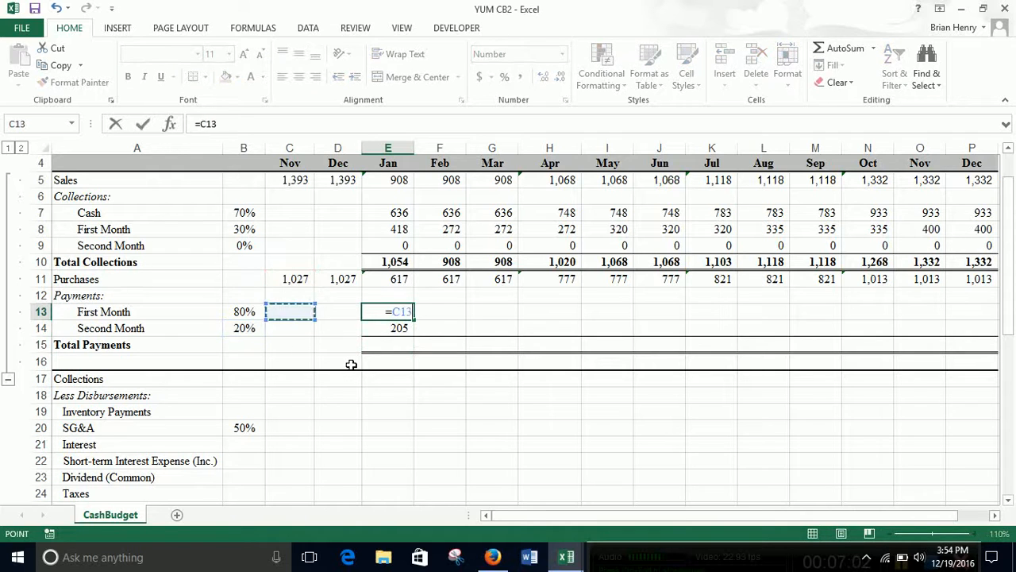
{"action": "key", "text": "F4"}
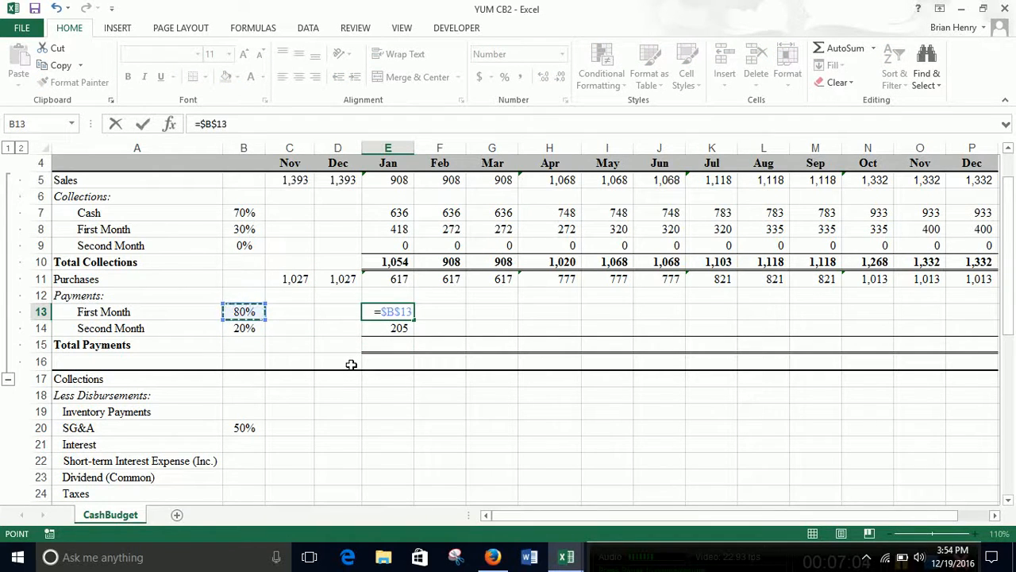
{"action": "type", "text": "*"}
{"action": "key", "text": "Up"}
{"action": "key", "text": "Up"}
{"action": "key", "text": "Left"}
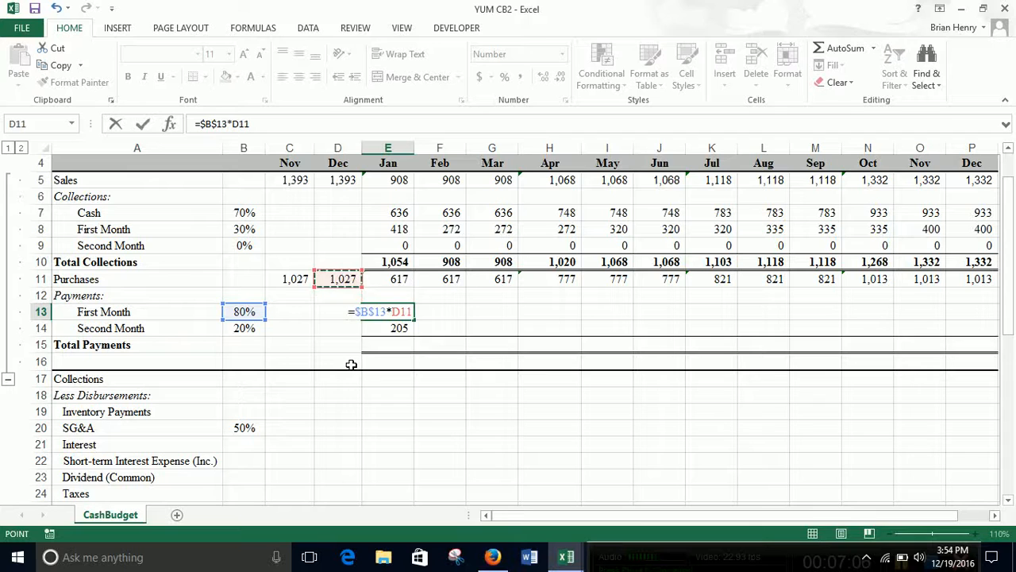
{"action": "key", "text": "Return"}
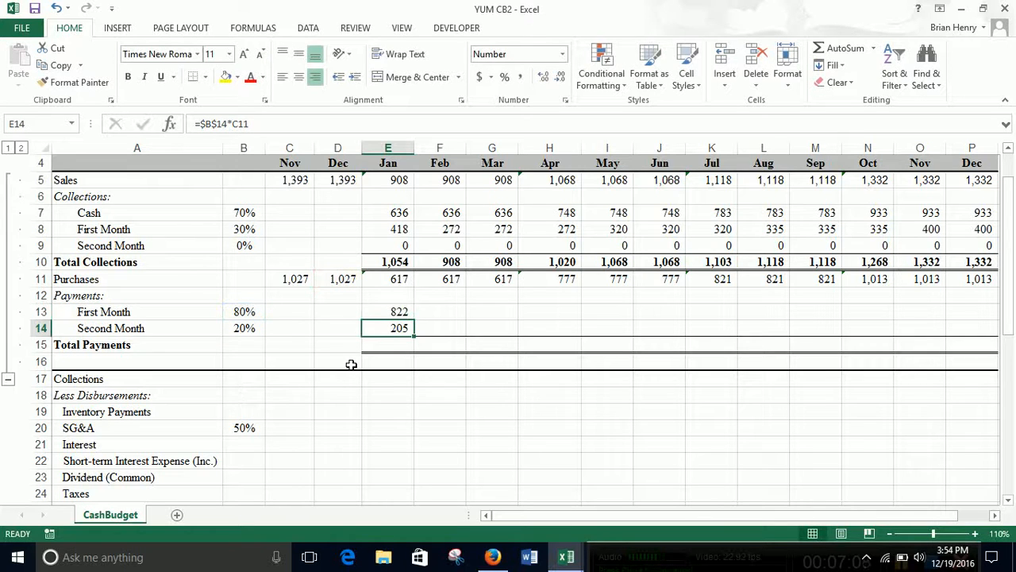
Total January's payments in E15 with =SUM(E13:E14)
{"action": "key", "text": "Return"}
{"action": "type", "text": "=sum("}
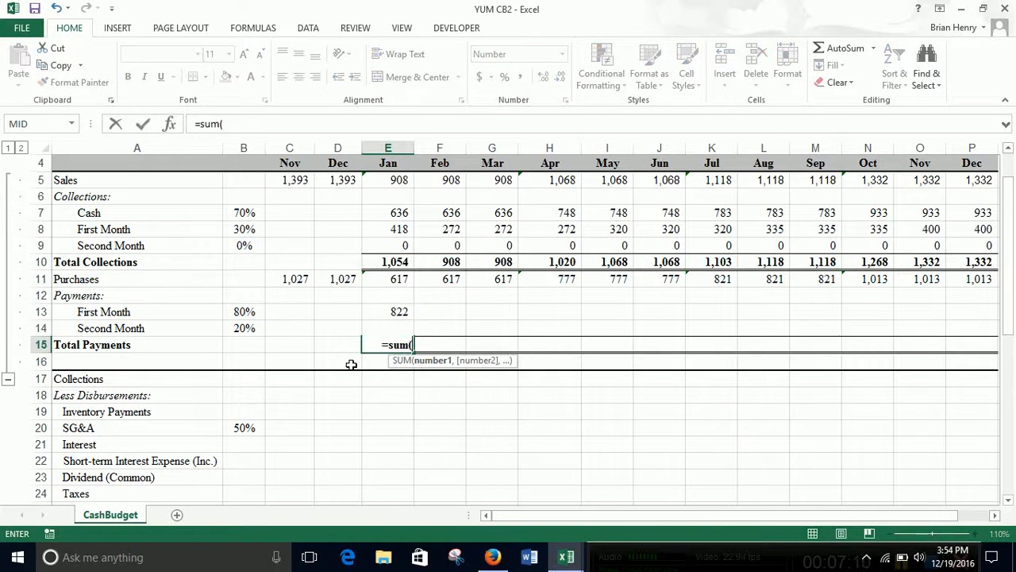
{"action": "key", "text": "Up"}
{"action": "key", "text": "shift+Up"}
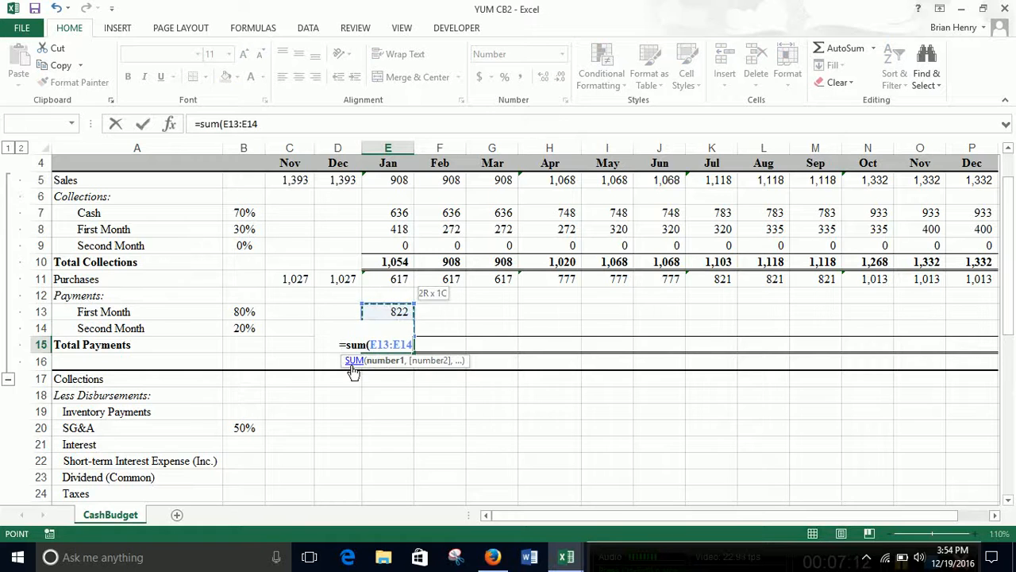
{"action": "key", "text": "Return"}
Fill January's payment formulas in E13:E15 across through December in column P and check the January to March totals
{"action": "key", "text": "Up"}
{"action": "key", "text": "shift+Up"}
{"action": "key", "text": "shift+Up"}
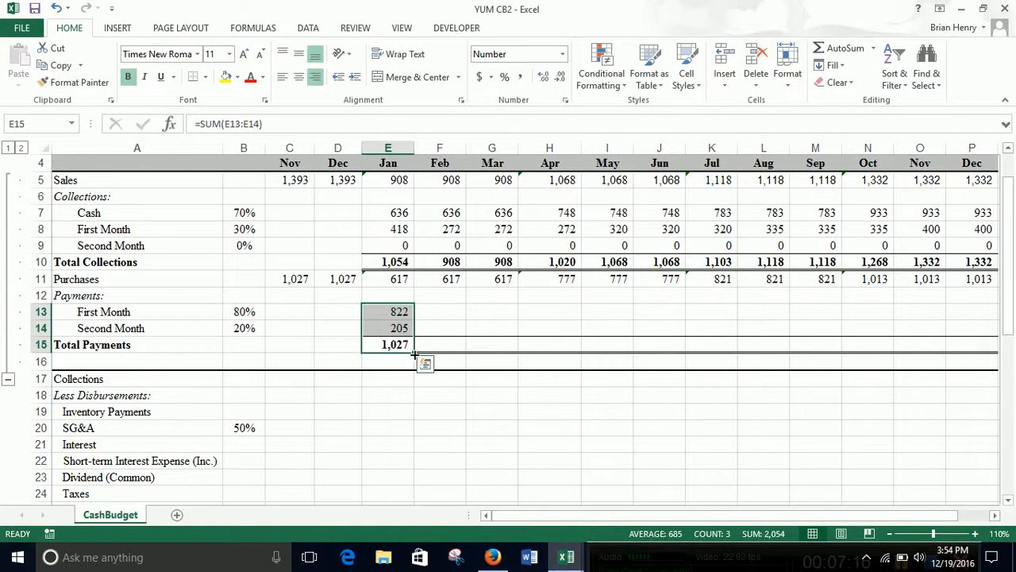
{"action": "left_click_drag", "start_coordinate": [414, 353], "coordinate": [830, 349]}
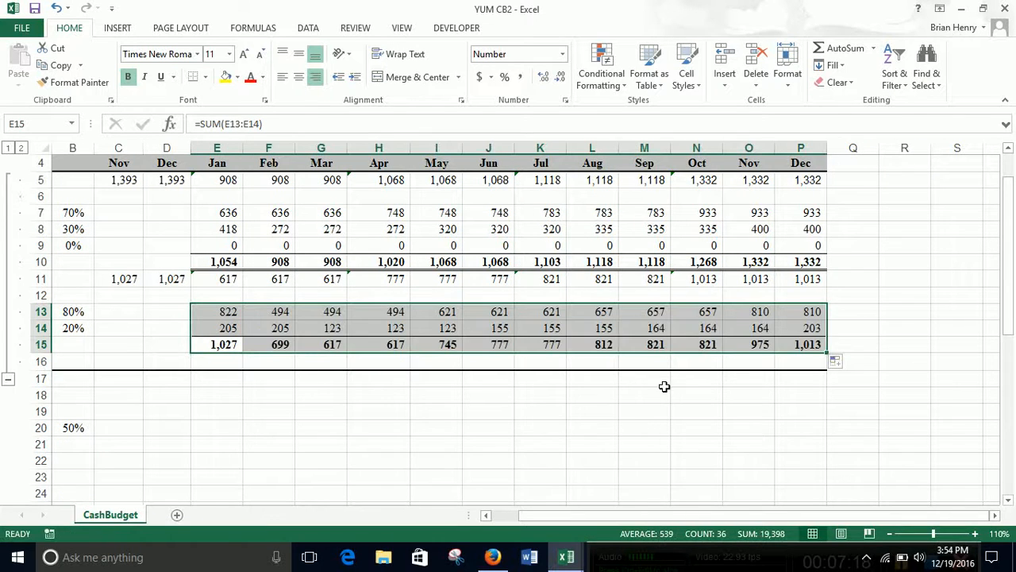
{"action": "left_click", "coordinate": [220, 343]}
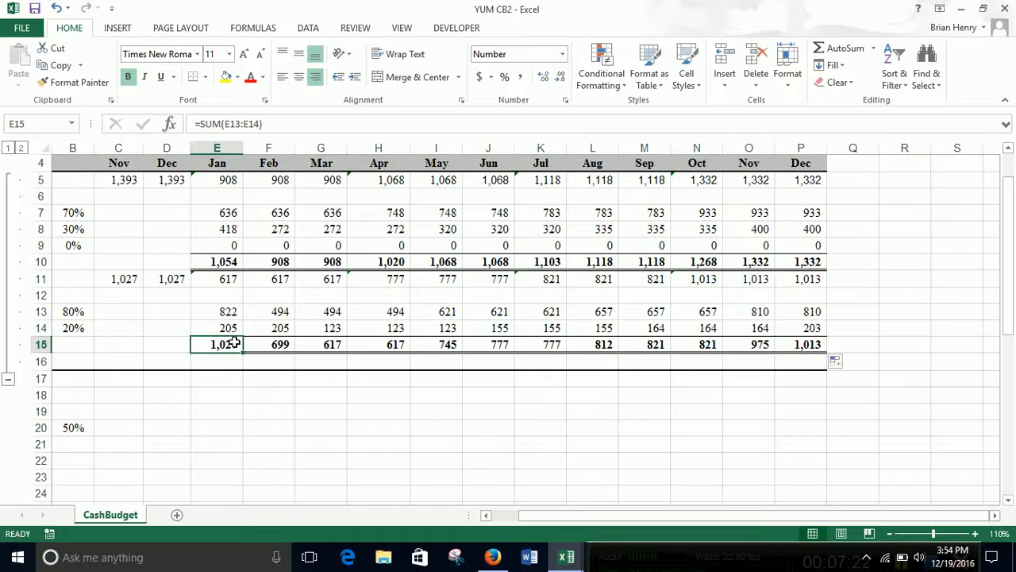
{"action": "left_click", "coordinate": [299, 343]}
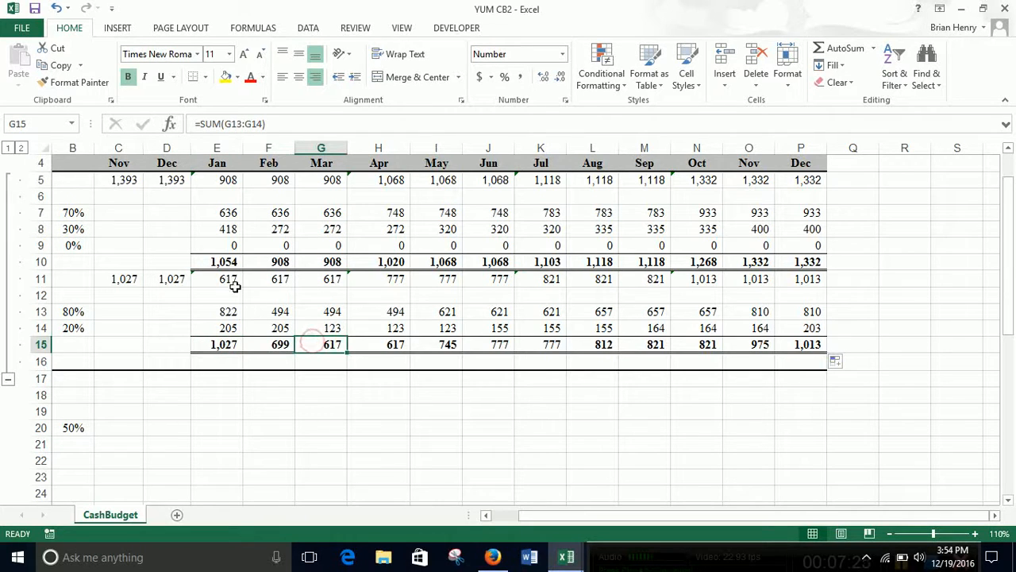
{"action": "left_click", "coordinate": [280, 343]}
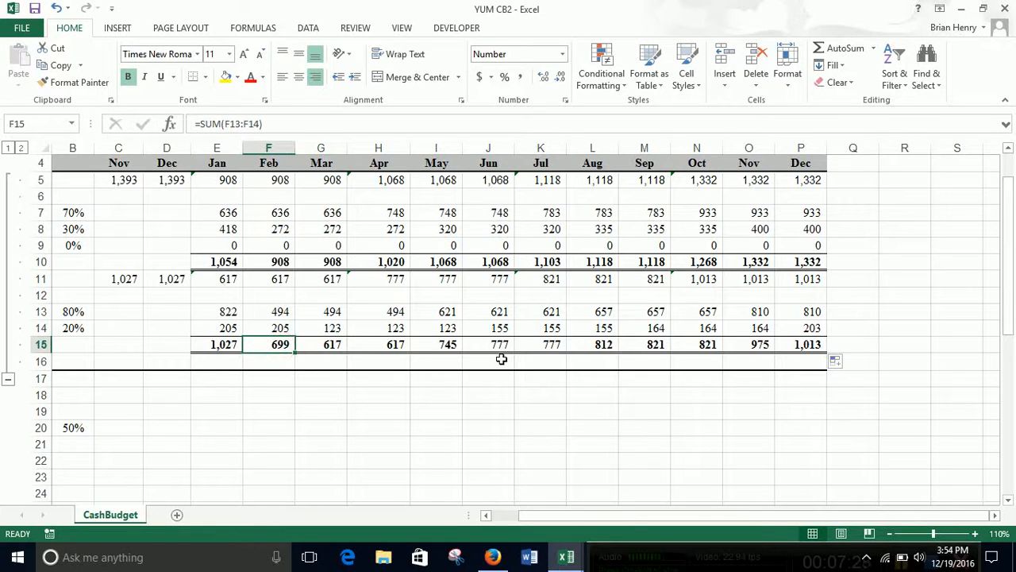
Link January's Collections in E17 to January's total collections with =E10
{"action": "left_click", "coordinate": [501, 515]}
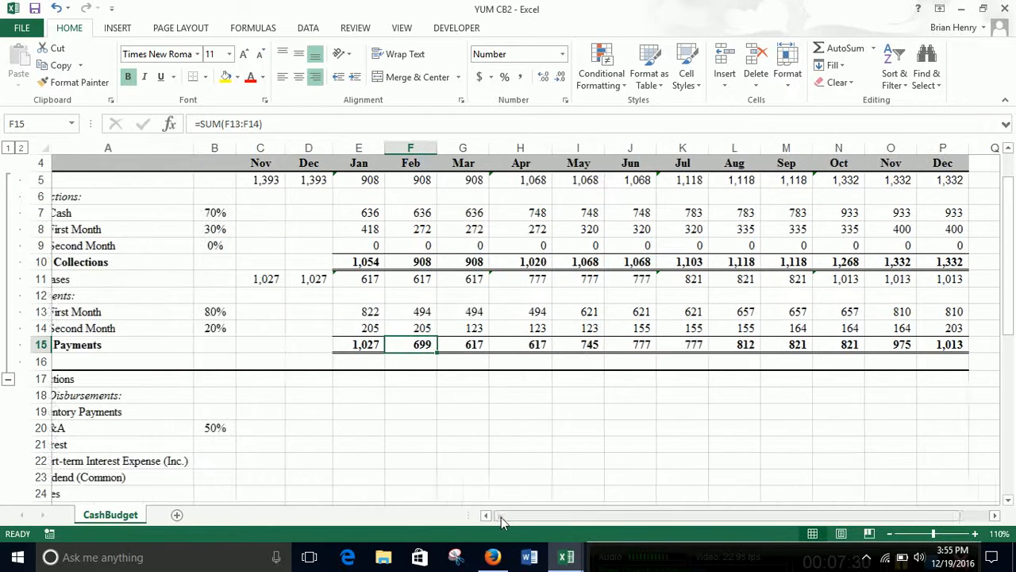
{"action": "scroll", "coordinate": [555, 322], "scroll_direction": "down", "scroll_amount": 1}
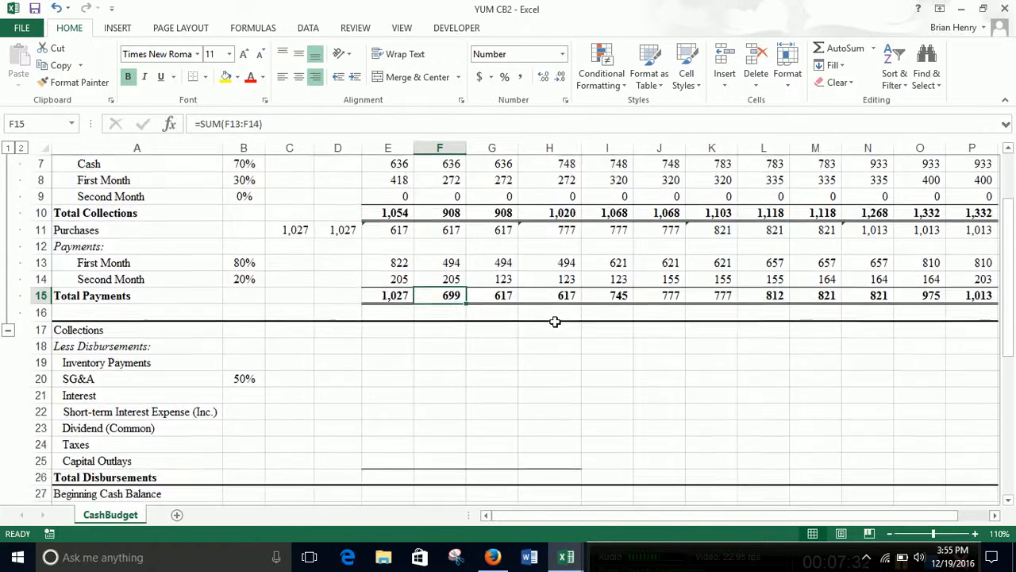
{"action": "scroll", "coordinate": [555, 322], "scroll_direction": "down", "scroll_amount": 1}
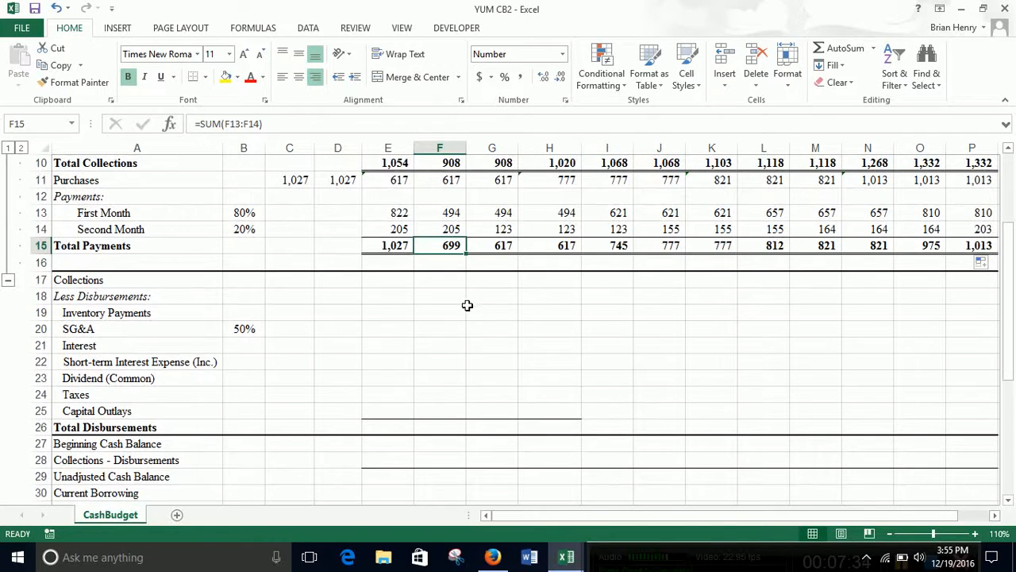
{"action": "scroll", "coordinate": [468, 315], "scroll_direction": "up", "scroll_amount": 2}
{"action": "left_click", "coordinate": [389, 381]}
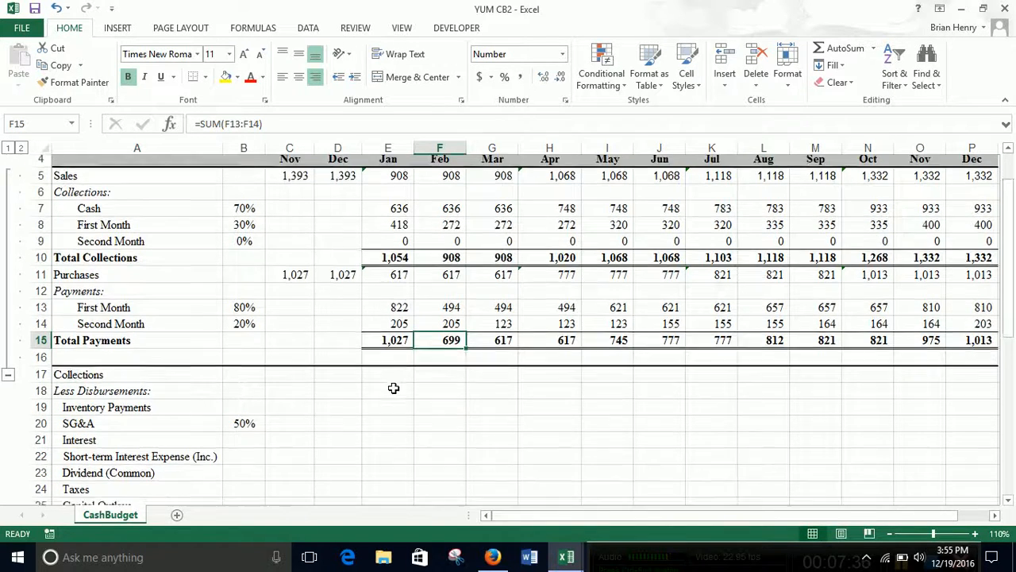
{"action": "scroll", "coordinate": [401, 377], "scroll_direction": "down", "scroll_amount": 1}
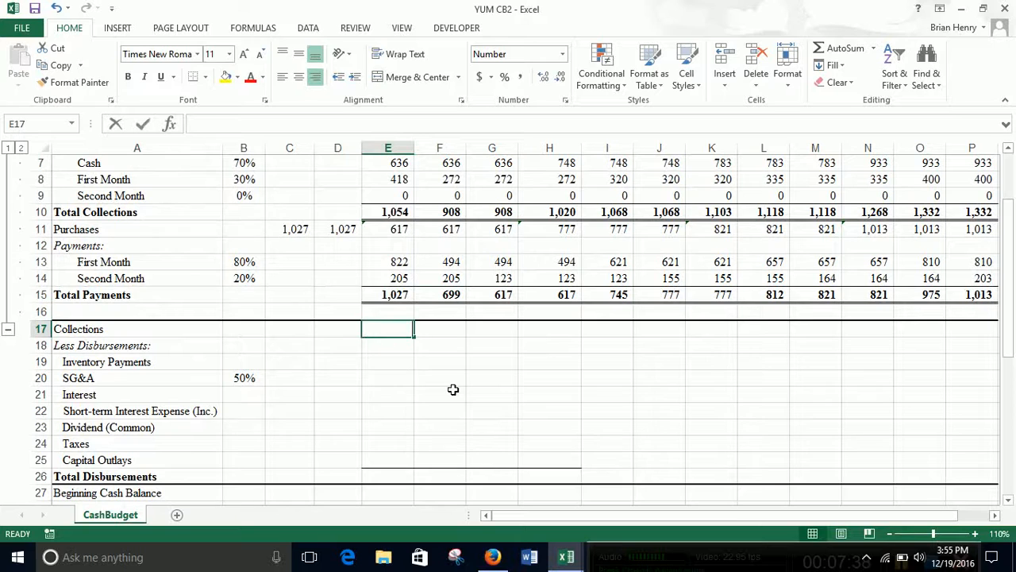
{"action": "type", "text": "="}
{"action": "key", "text": "Up"}
{"action": "key", "text": "Up"}
{"action": "key", "text": "Up"}
{"action": "key", "text": "Up"}
{"action": "key", "text": "Up"}
{"action": "key", "text": "Up"}
{"action": "key", "text": "Up"}
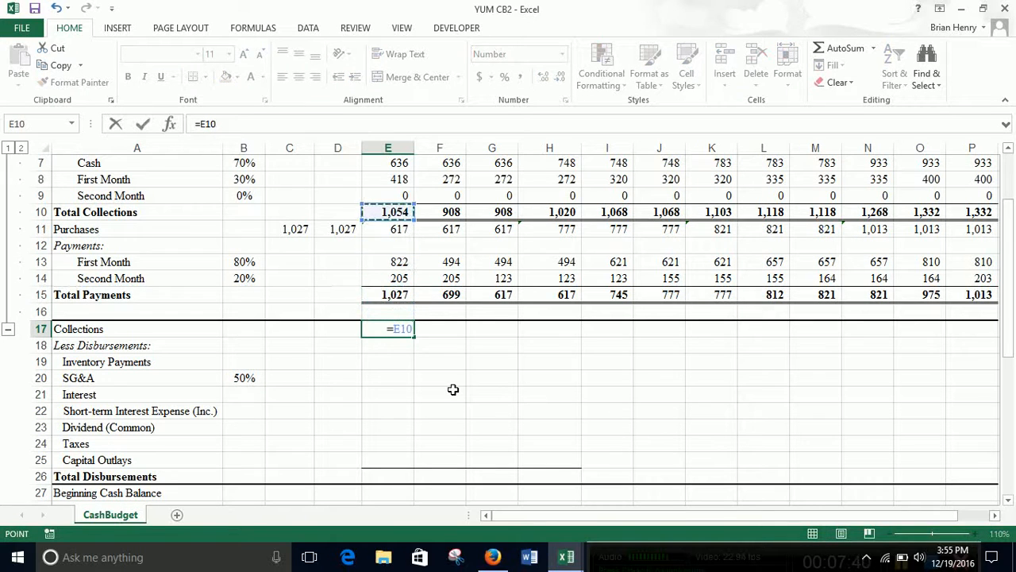
{"action": "key", "text": "Return"}
Link January's Inventory Payments in E19 to January's total payments with =E15
{"action": "key", "text": "Down"}
{"action": "key", "text": "Down"}
{"action": "key", "text": "Up"}
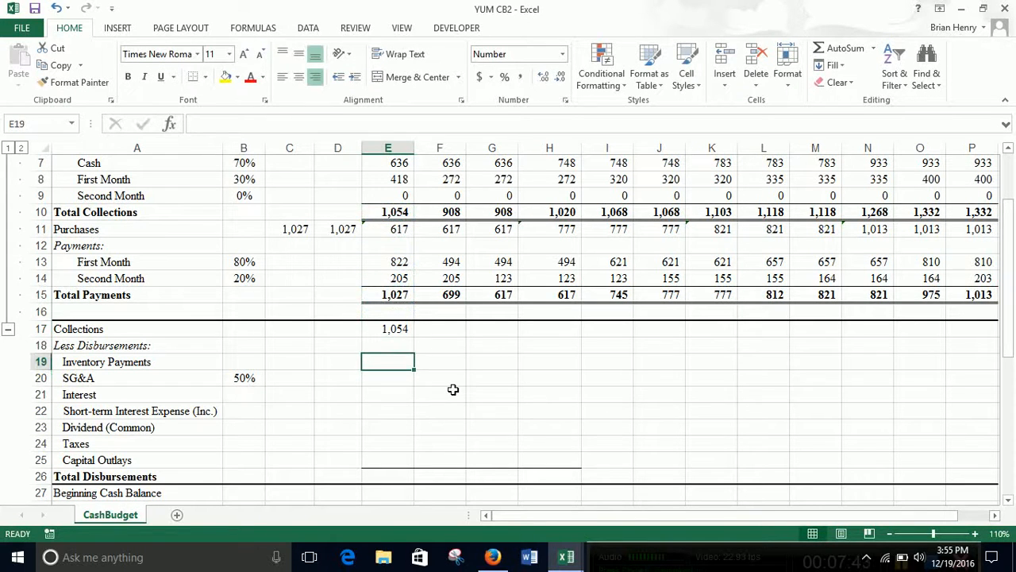
{"action": "type", "text": "="}
{"action": "key", "text": "Up"}
{"action": "key", "text": "Up"}
{"action": "key", "text": "Up"}
{"action": "key", "text": "Up"}
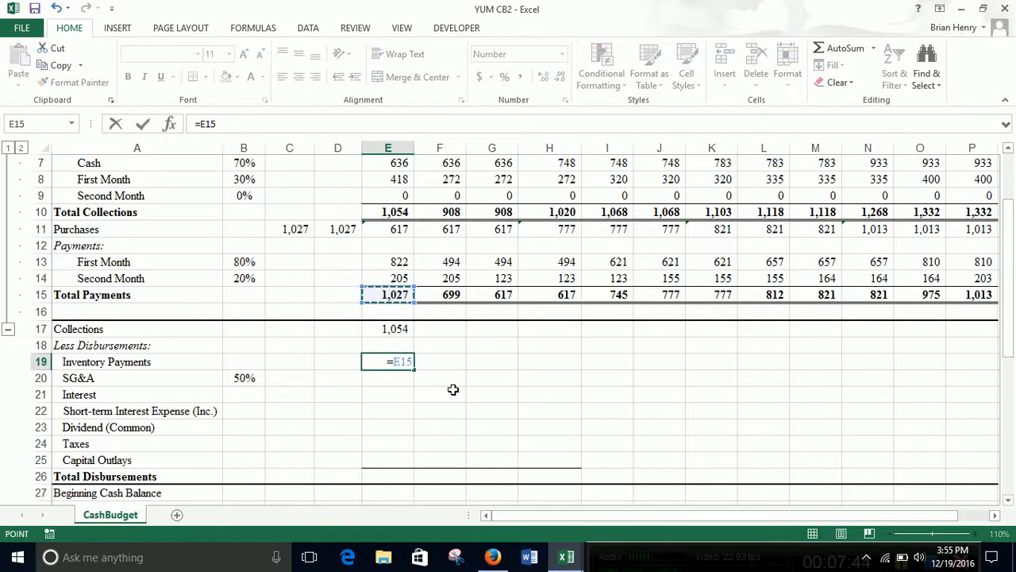
{"action": "key", "text": "Return"}
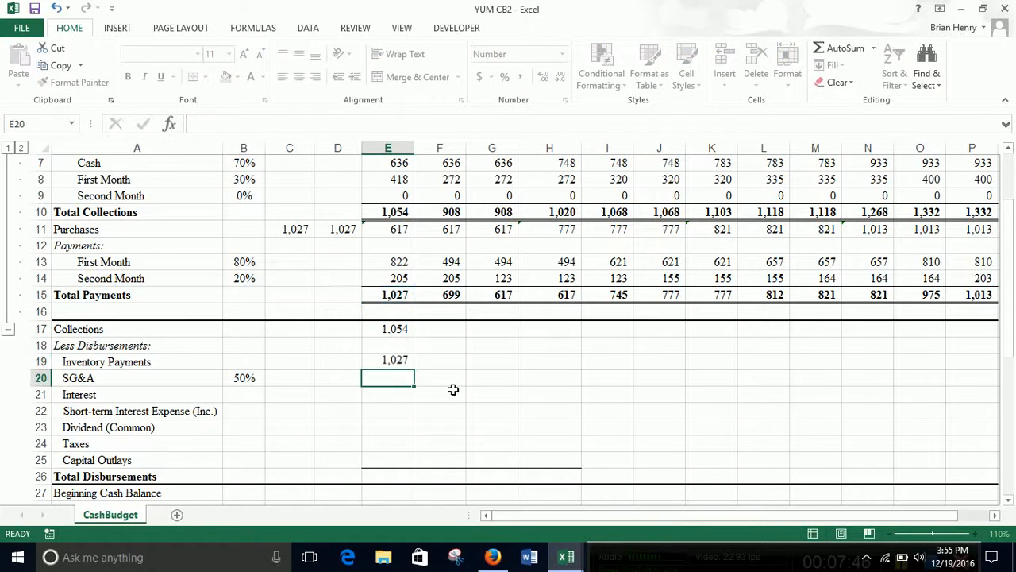
Fill January's collections and inventory payments in E17:E19 across through December in column P
{"action": "key", "text": "Up"}
{"action": "key", "text": "Up"}
{"action": "key", "text": "Up"}
{"action": "key", "text": "shift+Down"}
{"action": "key", "text": "shift+Down"}
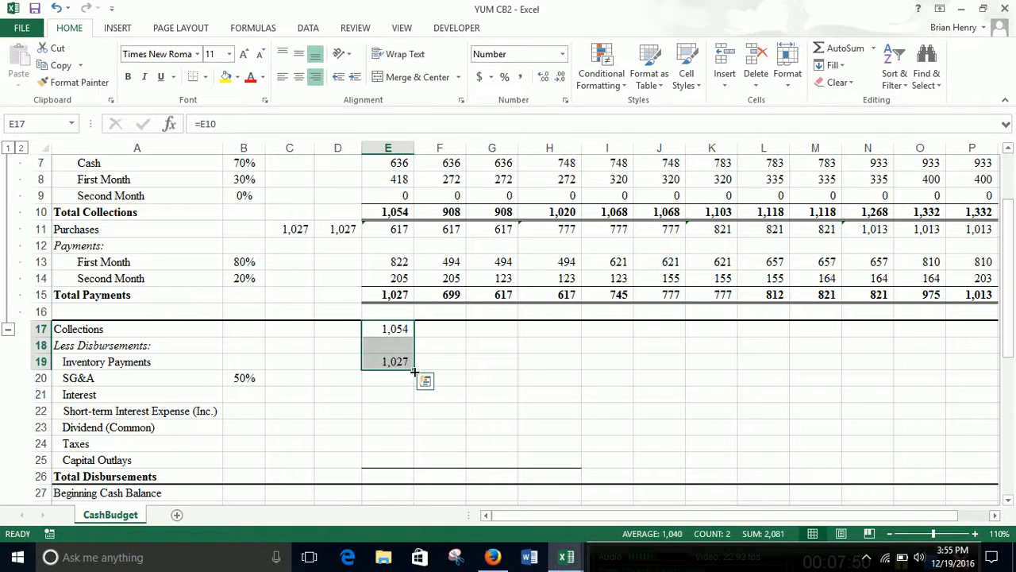
{"action": "left_click_drag", "start_coordinate": [414, 370], "coordinate": [835, 360]}
{"action": "left_click_drag", "start_coordinate": [526, 517], "coordinate": [457, 496]}
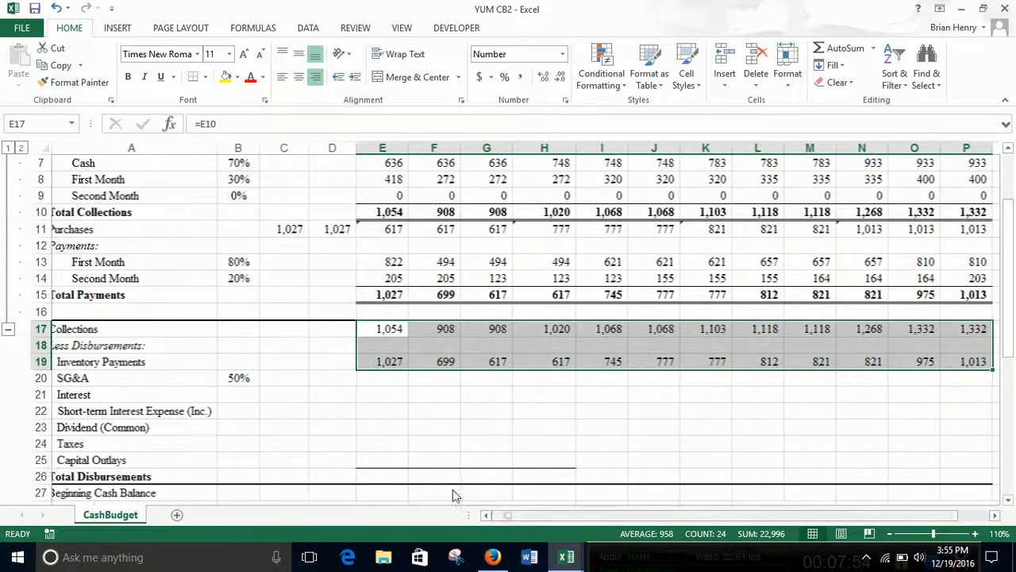
Switch to the YUM wired workbook and examine the operating expense rows in the common-size income statement as candidates for SG&A
{"action": "left_click", "coordinate": [383, 379]}
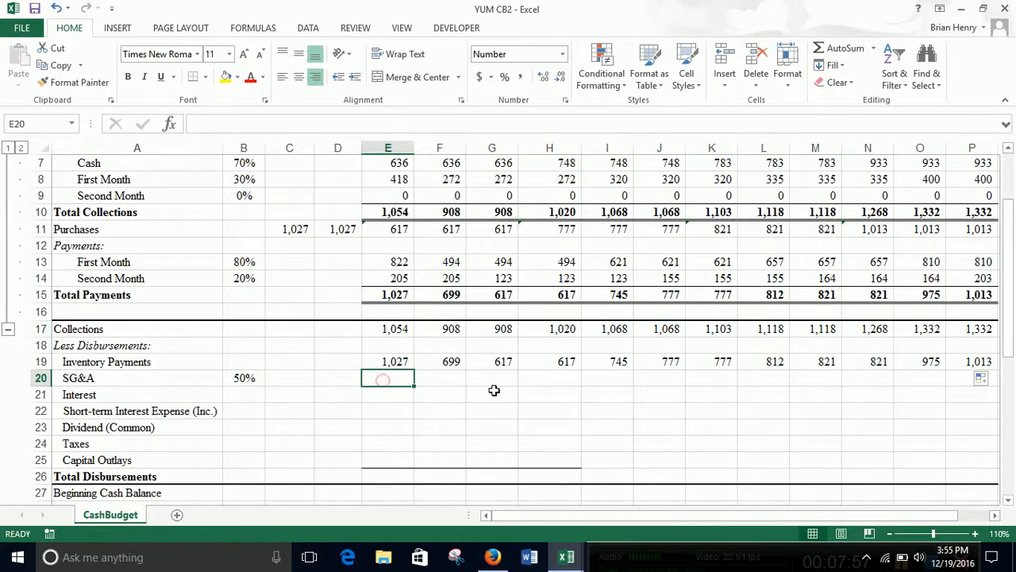
{"action": "scroll", "coordinate": [493, 390], "scroll_direction": "down", "scroll_amount": 1}
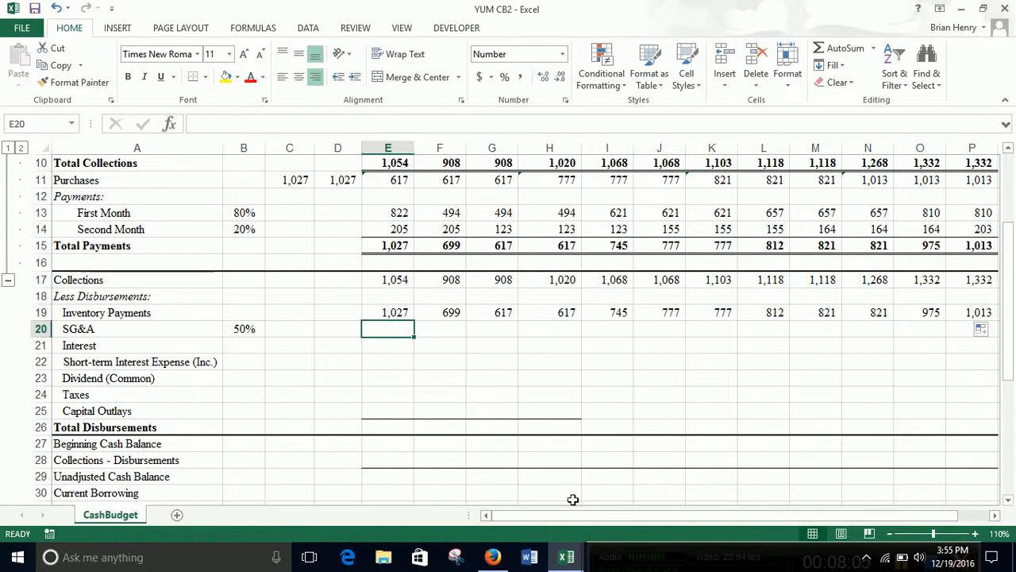
{"action": "left_click", "coordinate": [571, 557]}
{"action": "left_click", "coordinate": [601, 486]}
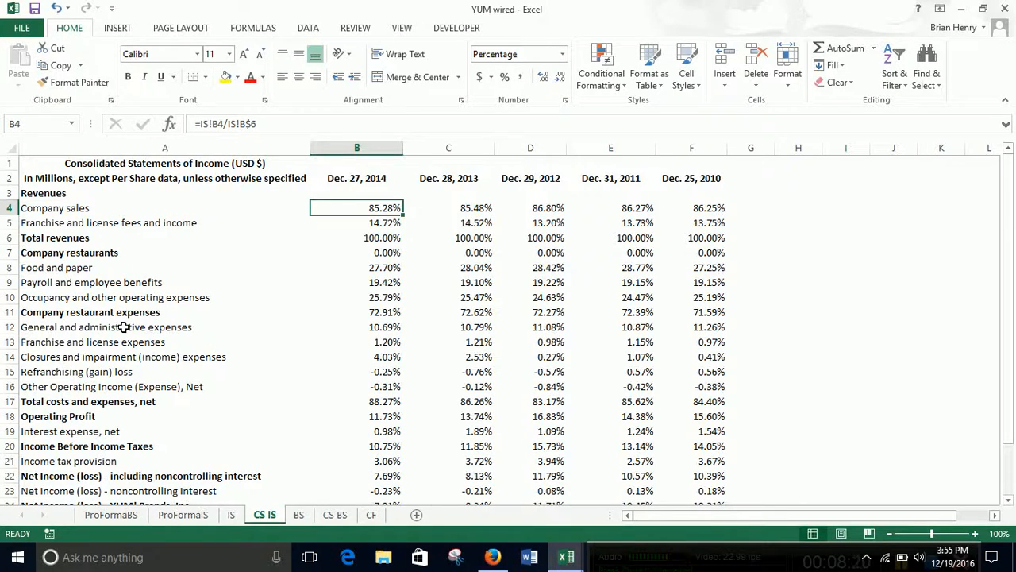
{"action": "left_click_drag", "start_coordinate": [124, 326], "coordinate": [123, 341]}
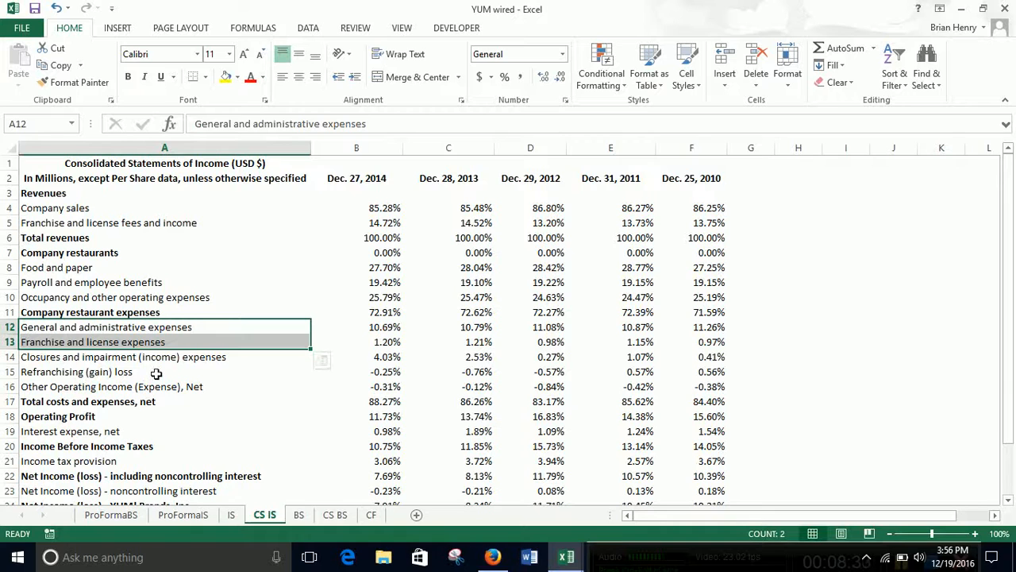
{"action": "left_click", "coordinate": [389, 358]}
{"action": "left_click", "coordinate": [526, 357]}
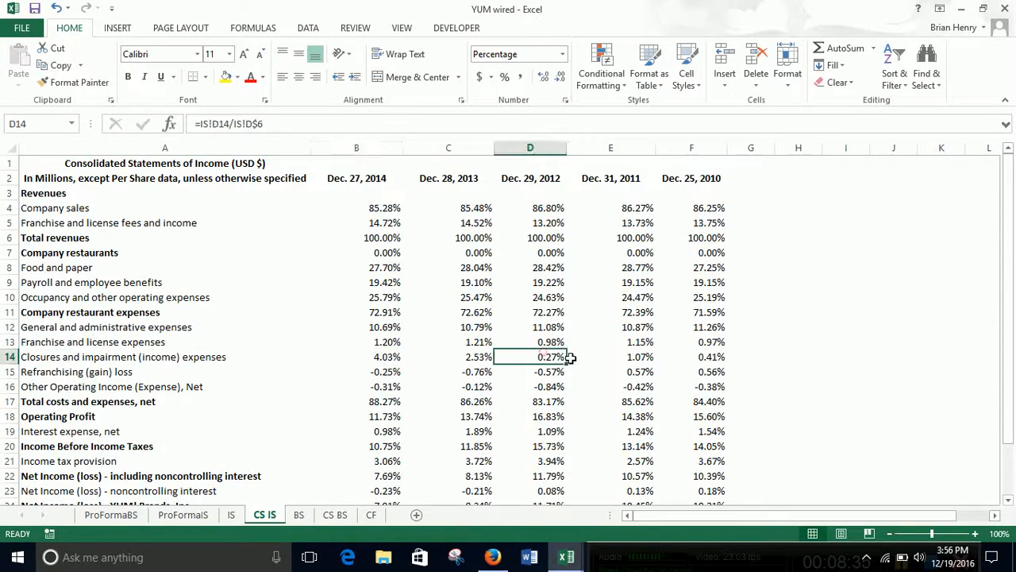
{"action": "left_click", "coordinate": [72, 370]}
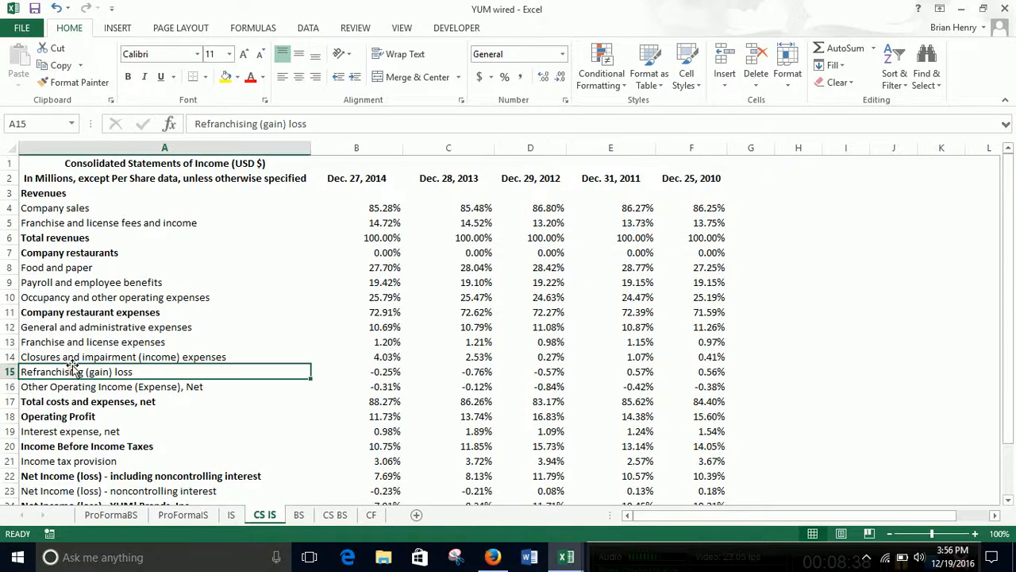
{"action": "left_click", "coordinate": [70, 358]}
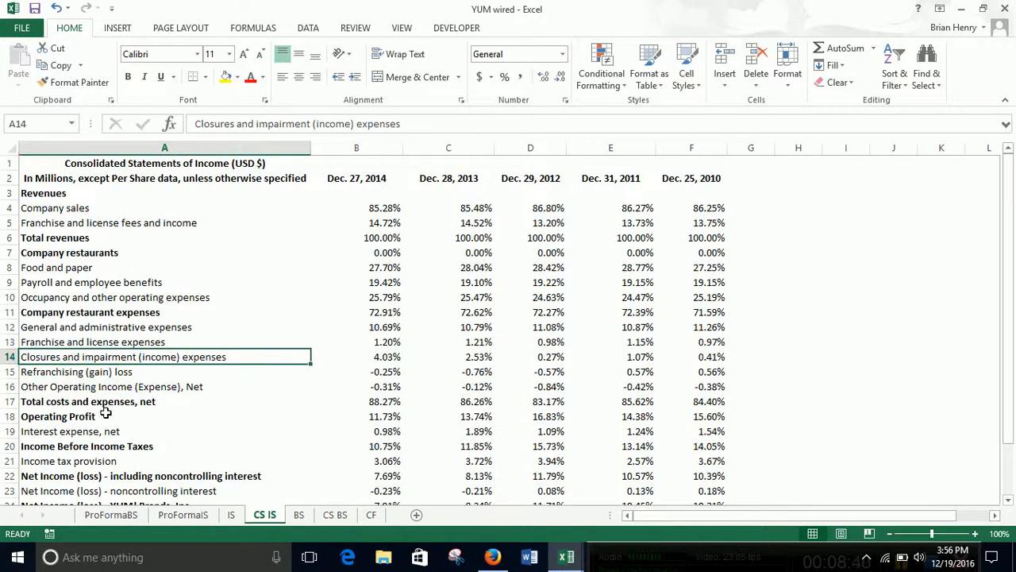
{"action": "left_click", "coordinate": [131, 387]}
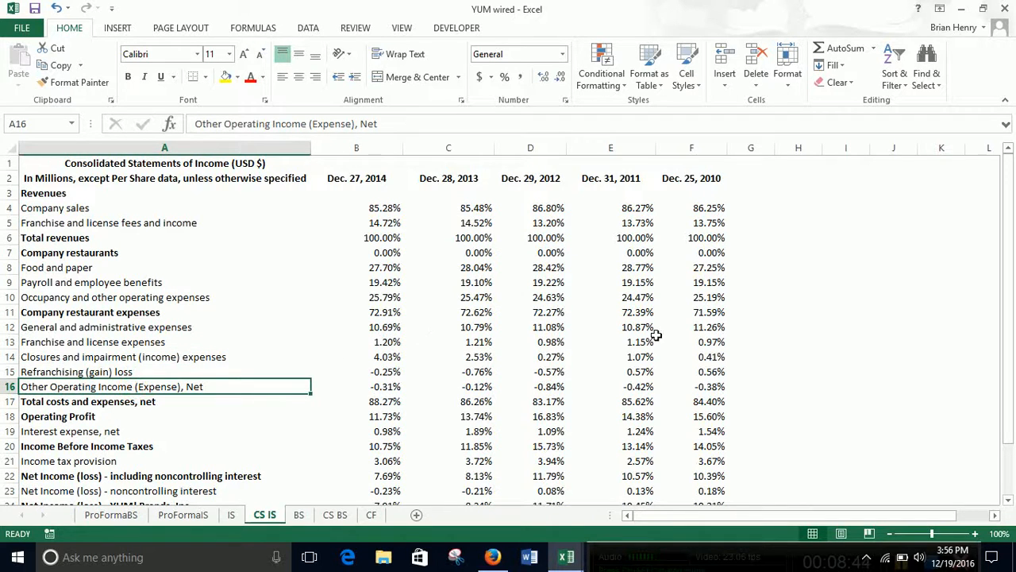
Sum the 2014 general and franchise expense percentages in G12 with =SUM(B12:B13), fill across to K12 and check the average
{"action": "left_click", "coordinate": [752, 326]}
{"action": "type", "text": "="}
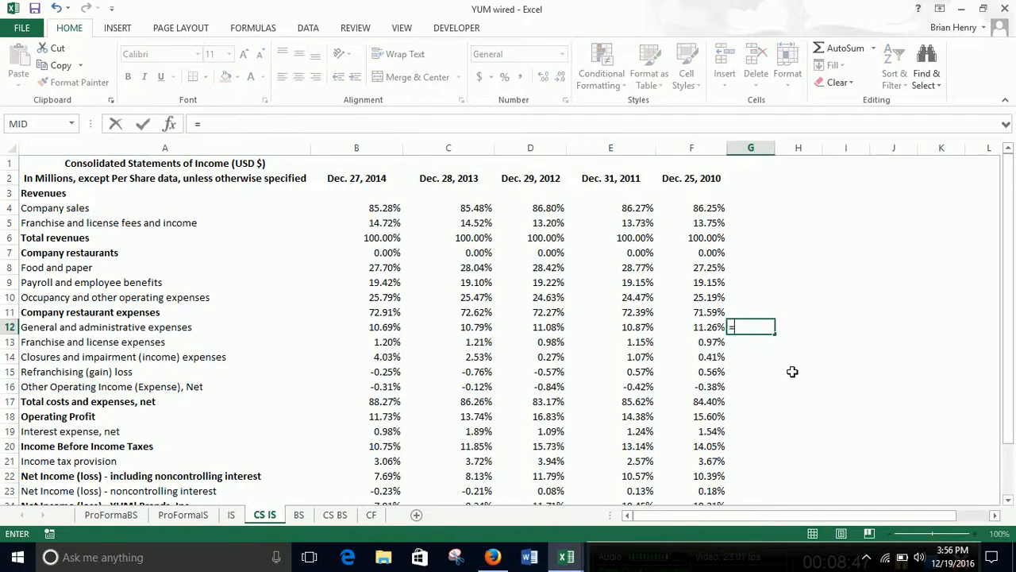
{"action": "type", "text": "sum("}
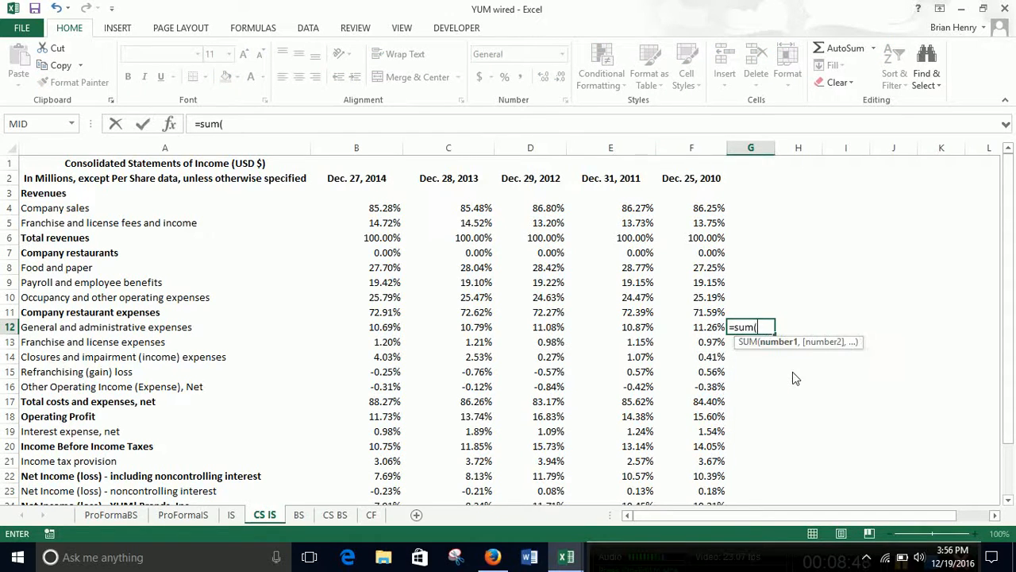
{"action": "left_click_drag", "start_coordinate": [392, 328], "coordinate": [389, 339]}
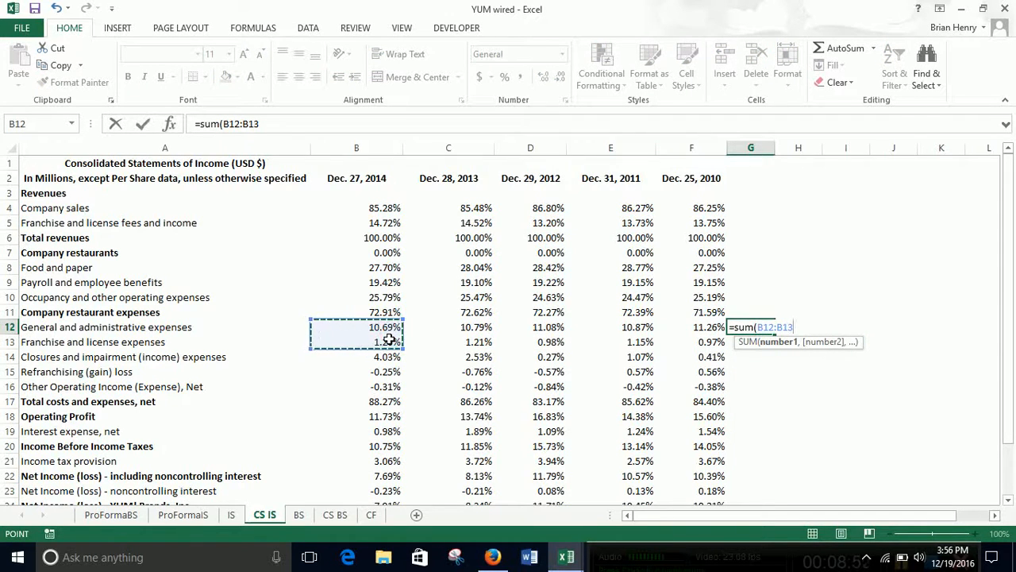
{"action": "type", "text": ")"}
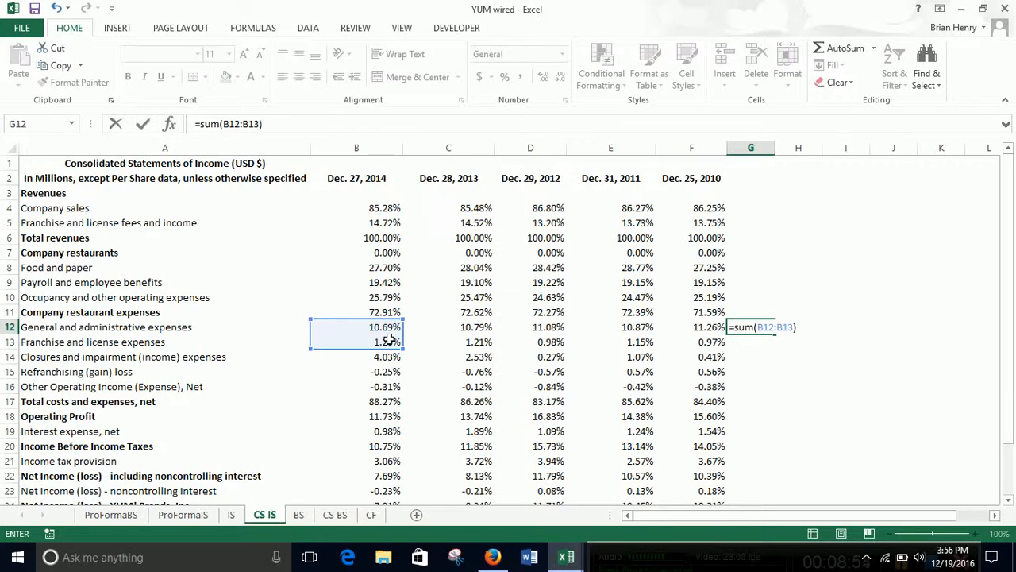
{"action": "key", "text": "Tab"}
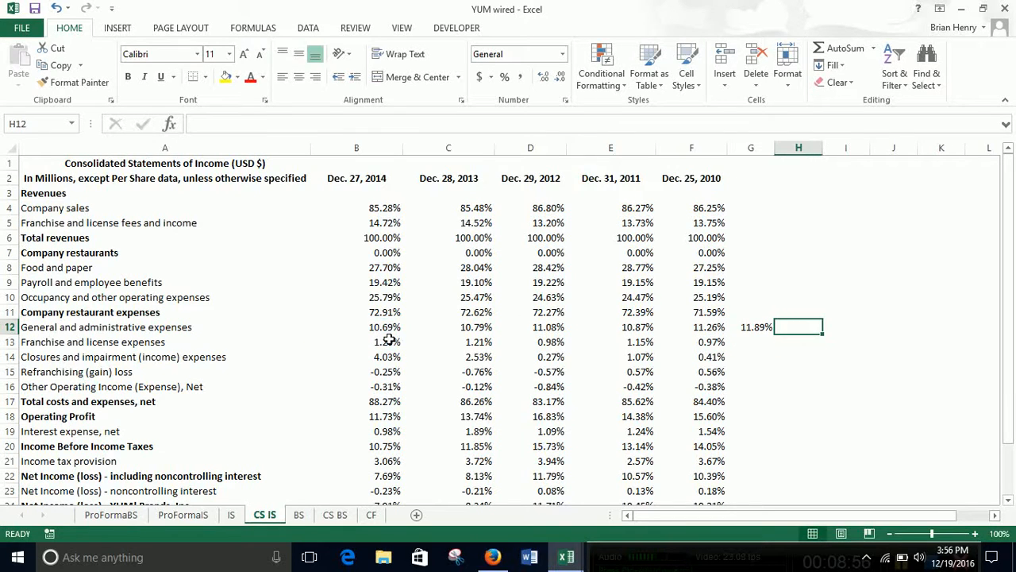
{"action": "left_click", "coordinate": [765, 327]}
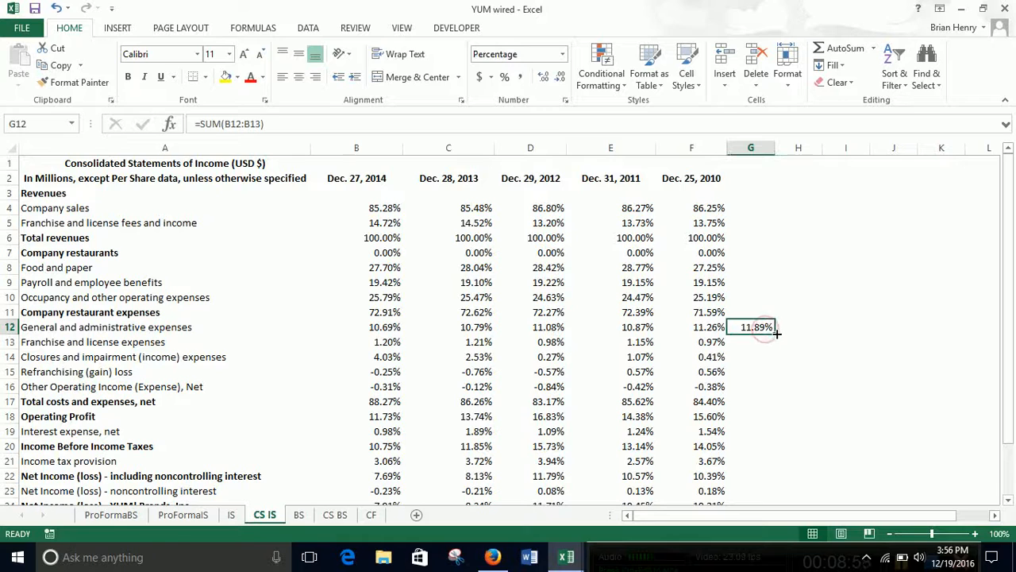
{"action": "left_click_drag", "start_coordinate": [776, 336], "coordinate": [948, 333]}
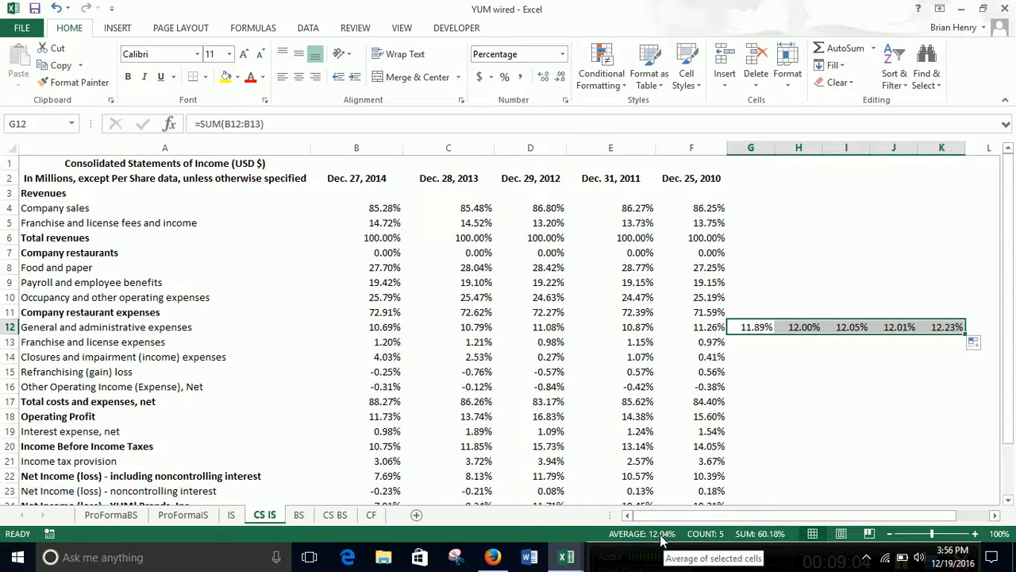
Switch back to the YUM CB2 workbook and set the SG&A rate in B20 to 12%
{"action": "left_click", "coordinate": [566, 557]}
{"action": "left_click", "coordinate": [532, 523]}
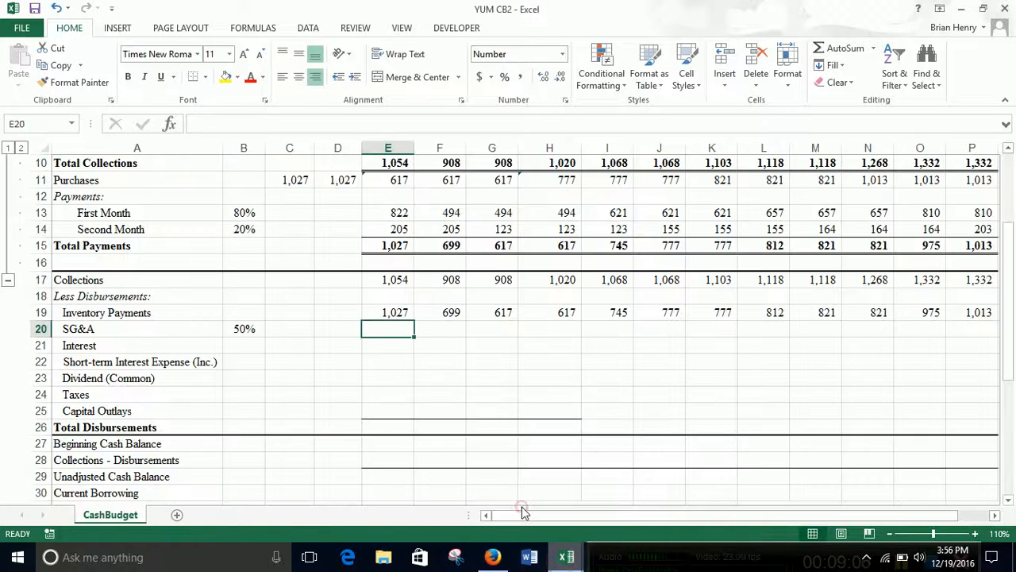
{"action": "type", "text": "="}
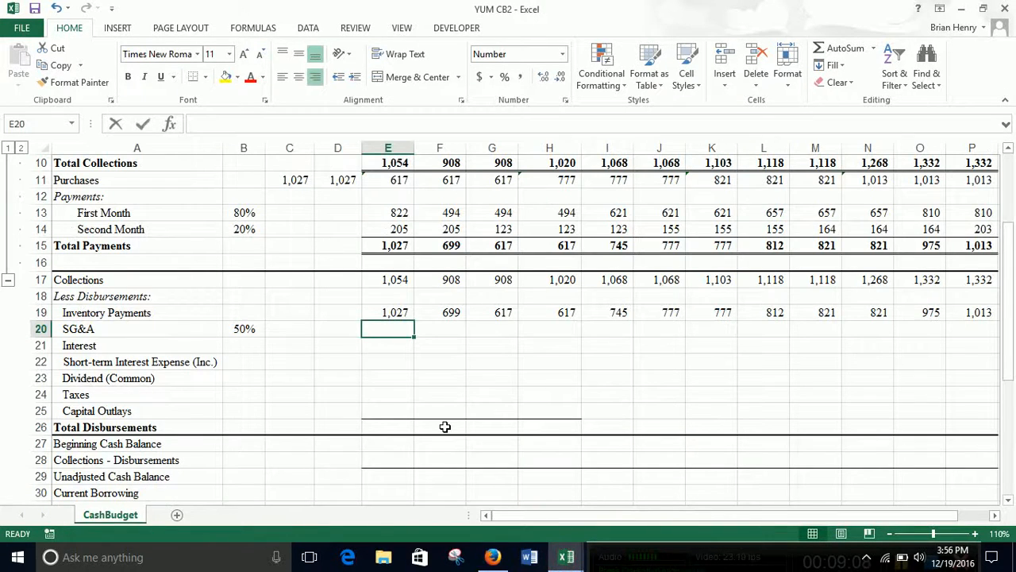
{"action": "key", "text": "Escape"}
{"action": "key", "text": "Left"}
{"action": "key", "text": "Left"}
{"action": "key", "text": "Left"}
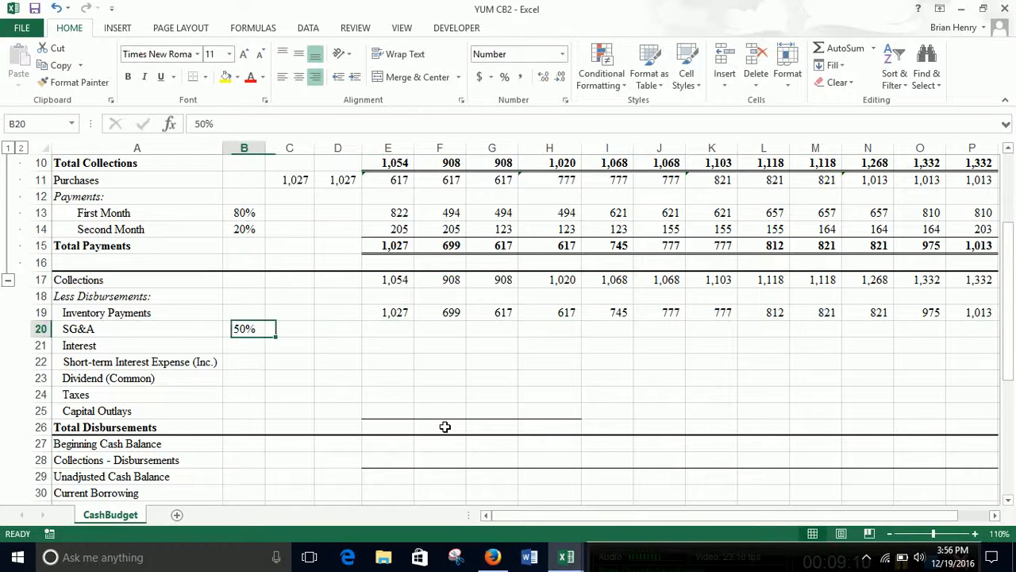
{"action": "type", "text": "12"}
{"action": "key", "text": "Right"}
Calculate January's SG&A in E20 from January sales as =$B$20*E5
{"action": "key", "text": "Right"}
{"action": "key", "text": "Right"}
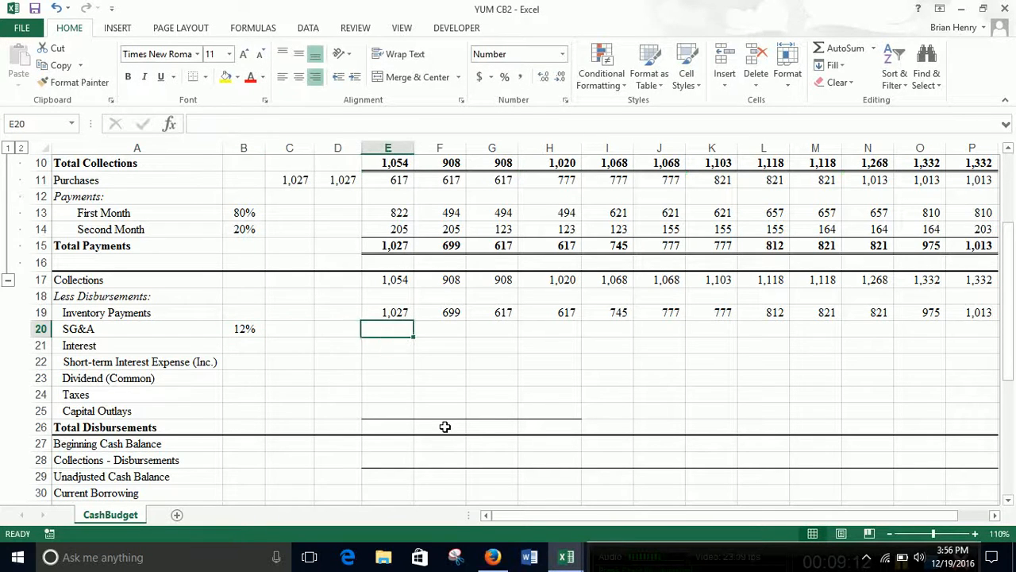
{"action": "type", "text": "="}
{"action": "key", "text": "Left"}
{"action": "key", "text": "Left"}
{"action": "key", "text": "Left"}
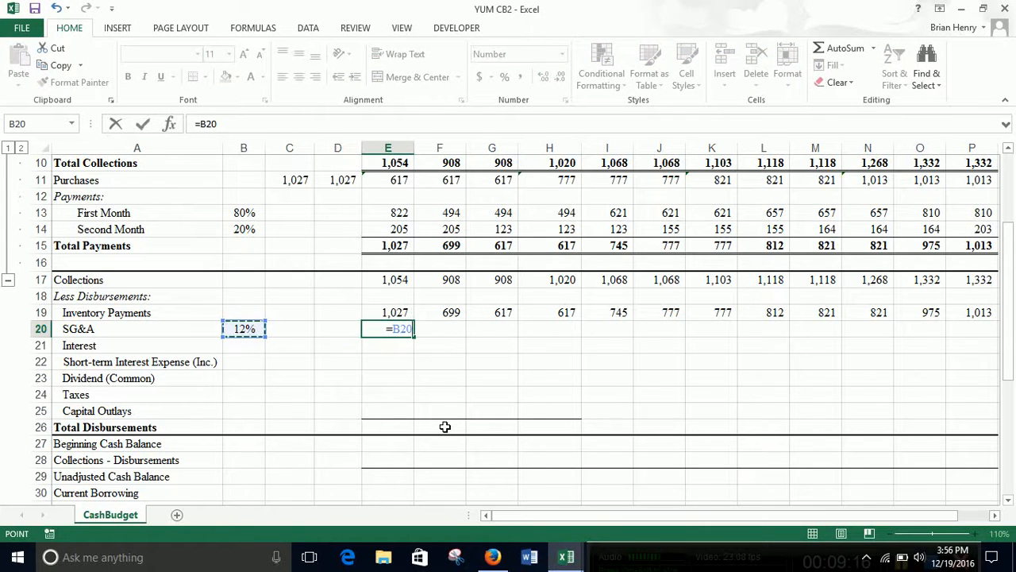
{"action": "key", "text": "F4"}
{"action": "type", "text": "*"}
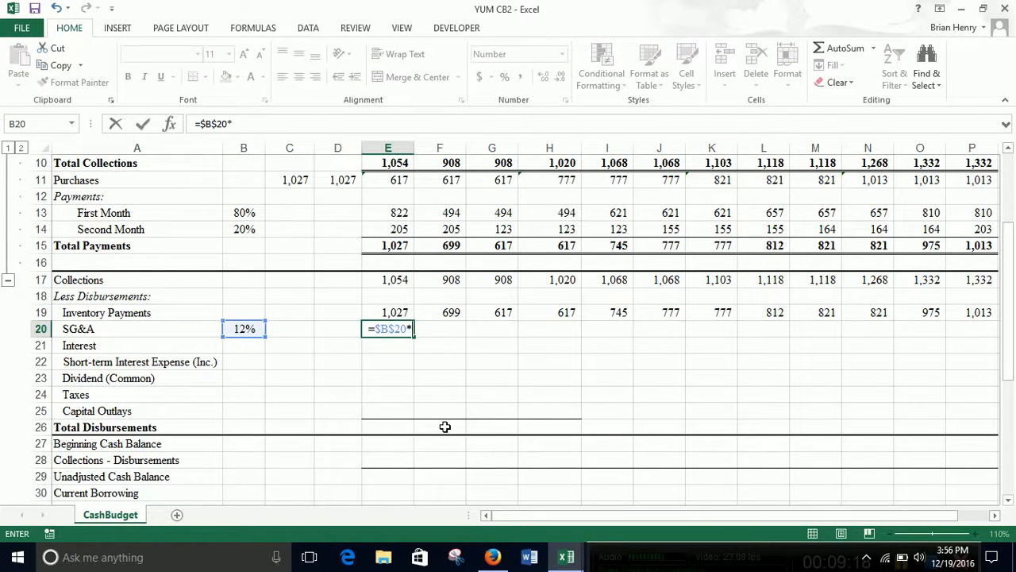
{"action": "scroll", "coordinate": [439, 417], "scroll_direction": "up", "scroll_amount": 3}
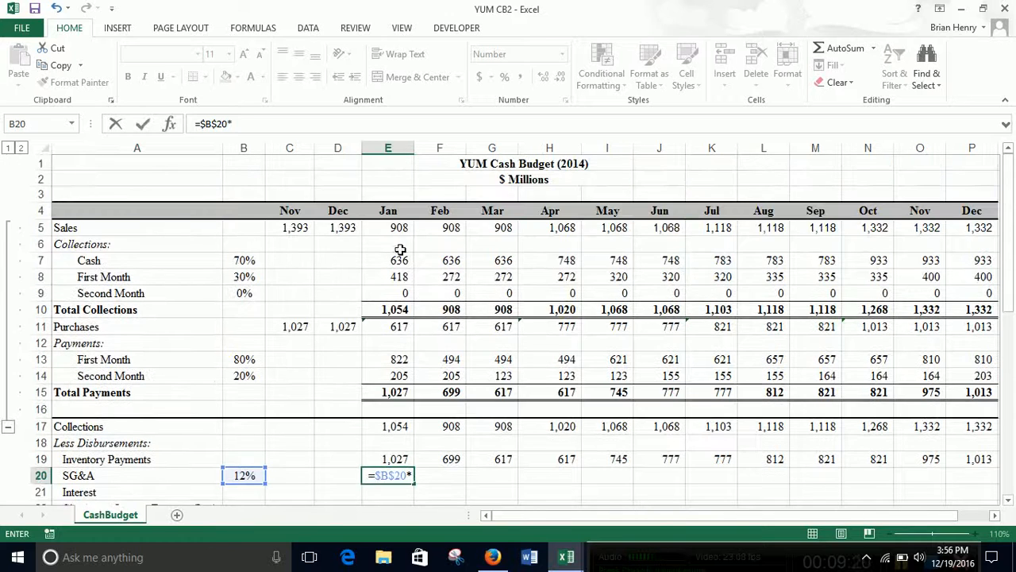
{"action": "left_click", "coordinate": [396, 228]}
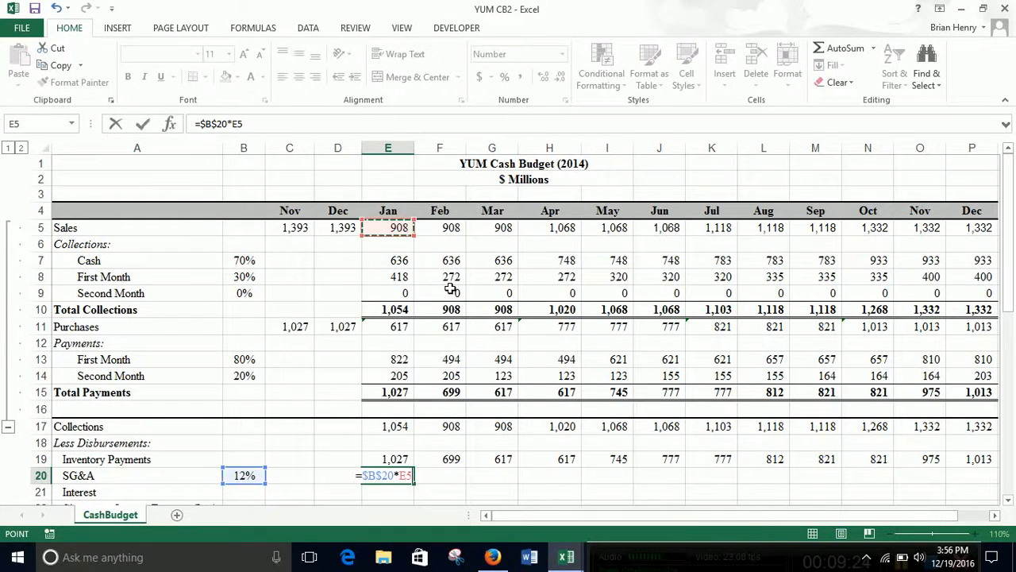
{"action": "key", "text": "Return"}
{"action": "key", "text": "Right"}
{"action": "key", "text": "Right"}
{"action": "key", "text": "Right"}
{"action": "key", "text": "Up"}
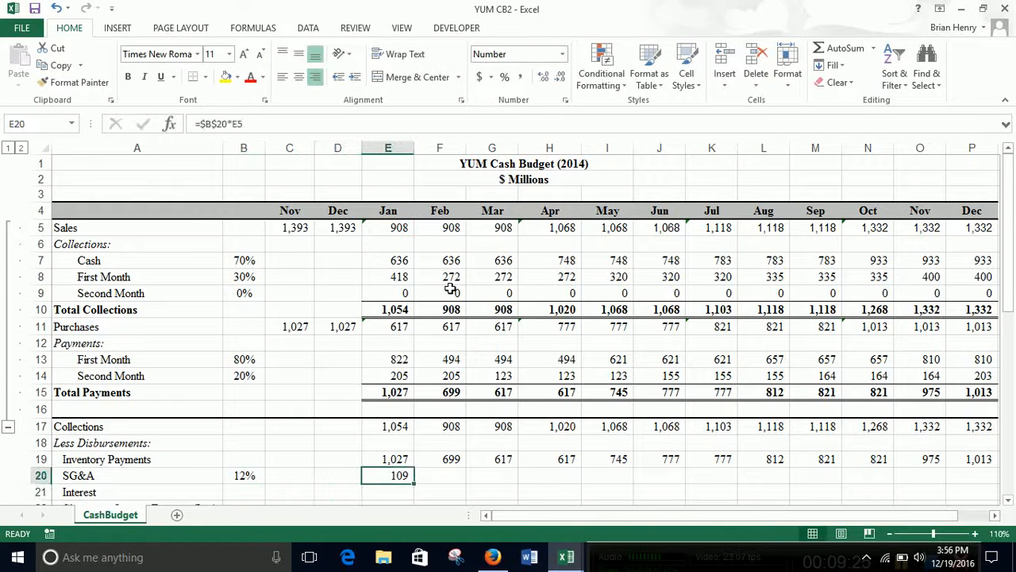
Fill the January SG&A formula in E20 across through December in P20
{"action": "left_click_drag", "start_coordinate": [414, 481], "coordinate": [798, 480]}
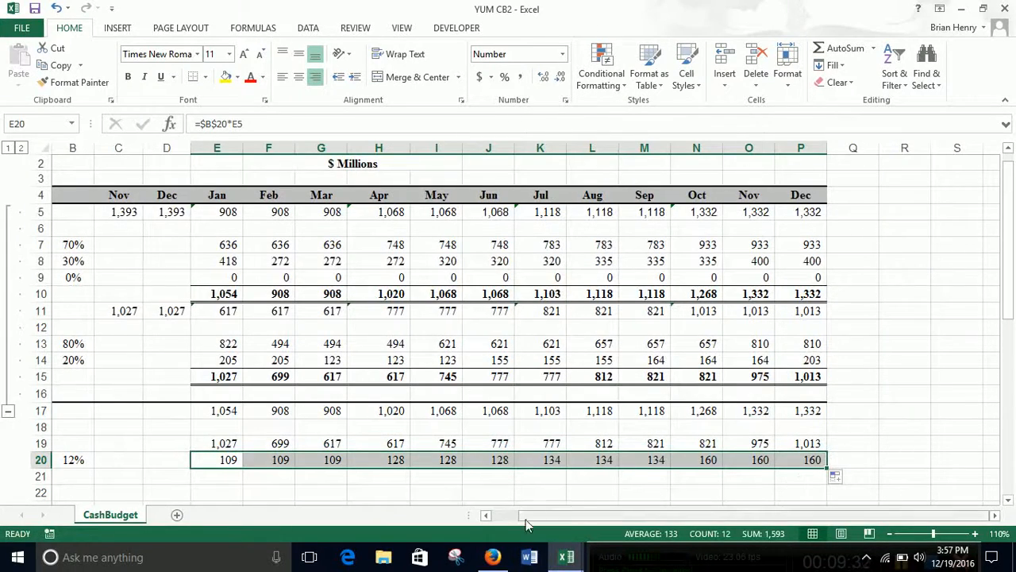
{"action": "left_click_drag", "start_coordinate": [526, 520], "coordinate": [512, 516]}
Examine the remaining cash budget rows, from Interest through Capital Outlays, the cash balance and borrowing section, and the minimum cash and rate notes
{"action": "scroll", "coordinate": [608, 463], "scroll_direction": "down", "scroll_amount": 1}
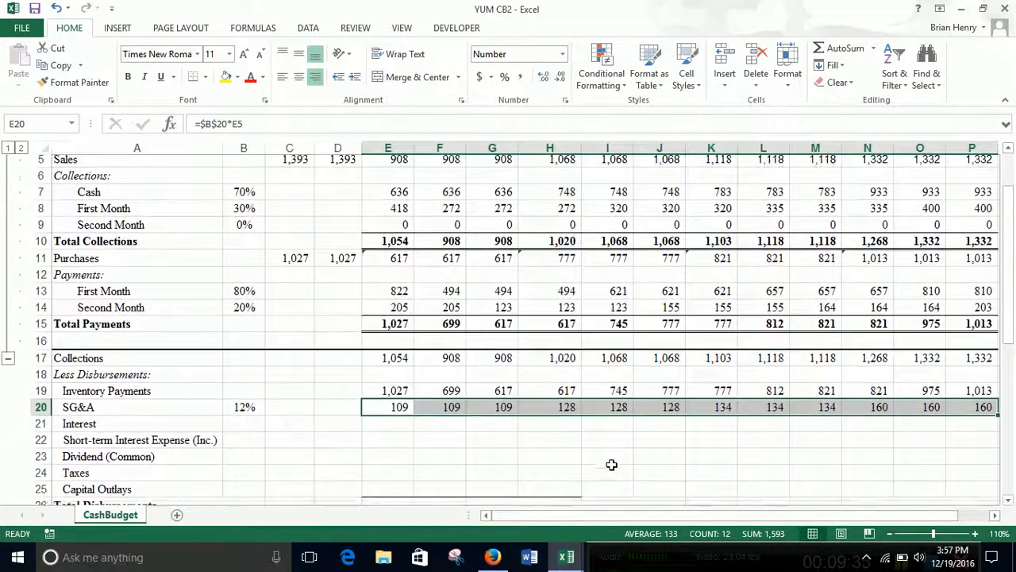
{"action": "scroll", "coordinate": [611, 465], "scroll_direction": "down", "scroll_amount": 1}
{"action": "scroll", "coordinate": [574, 456], "scroll_direction": "down", "scroll_amount": 1}
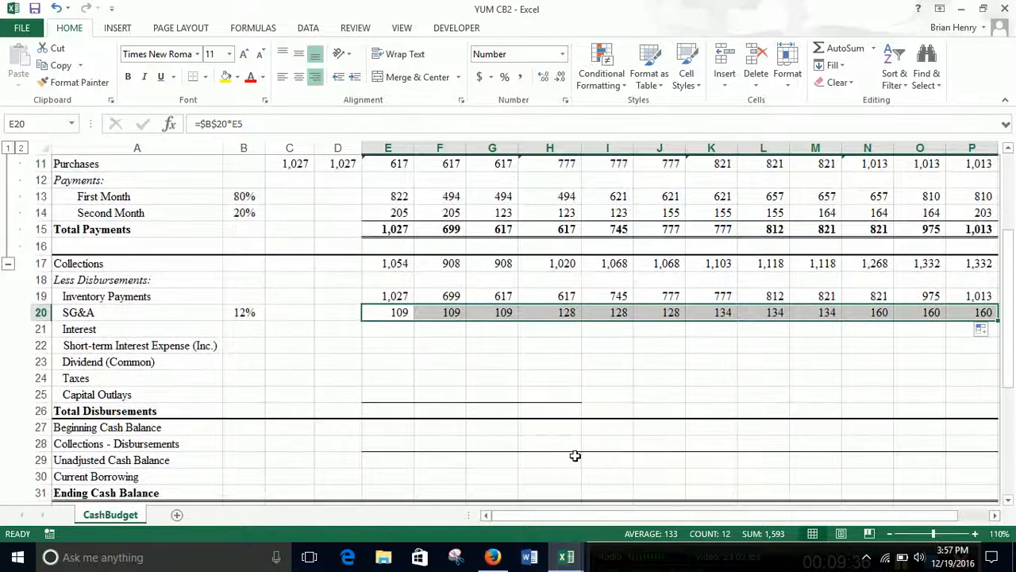
{"action": "scroll", "coordinate": [564, 455], "scroll_direction": "down", "scroll_amount": 2}
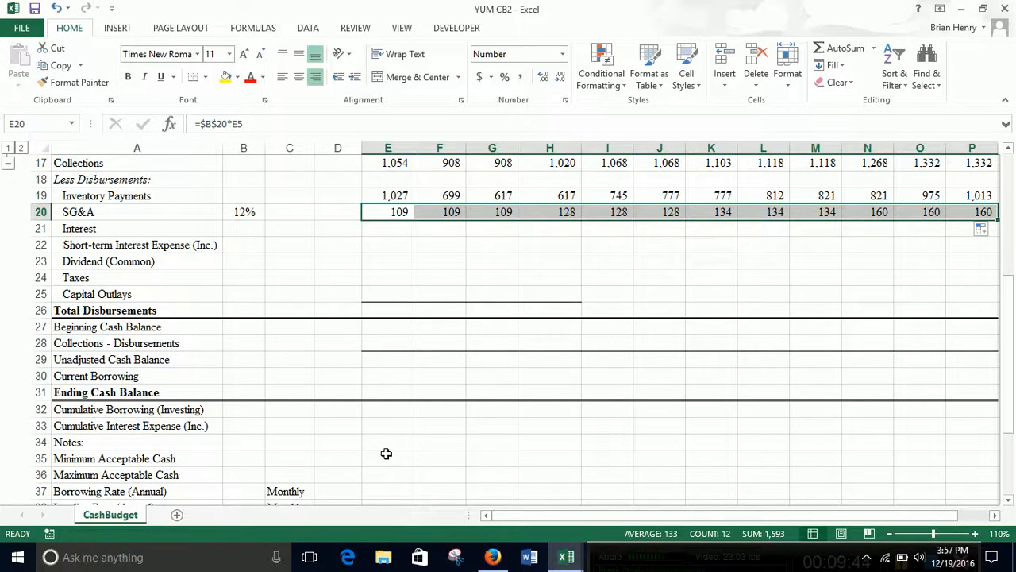
{"action": "scroll", "coordinate": [386, 453], "scroll_direction": "down", "scroll_amount": 1}
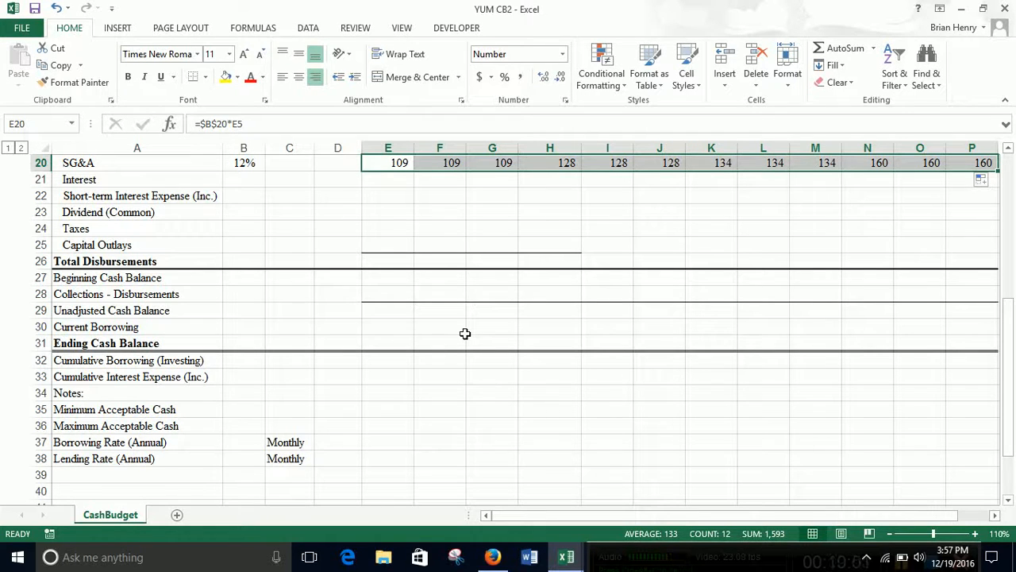
{"action": "scroll", "coordinate": [463, 336], "scroll_direction": "up", "scroll_amount": 5}
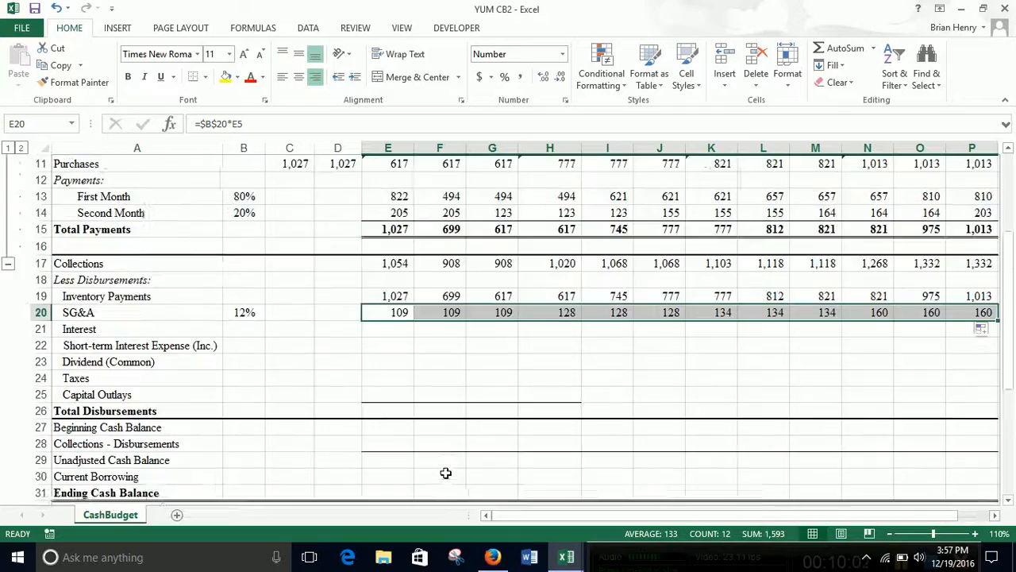
{"action": "scroll", "coordinate": [446, 490], "scroll_direction": "up", "scroll_amount": 1}
{"action": "scroll", "coordinate": [446, 490], "scroll_direction": "down", "scroll_amount": 1}
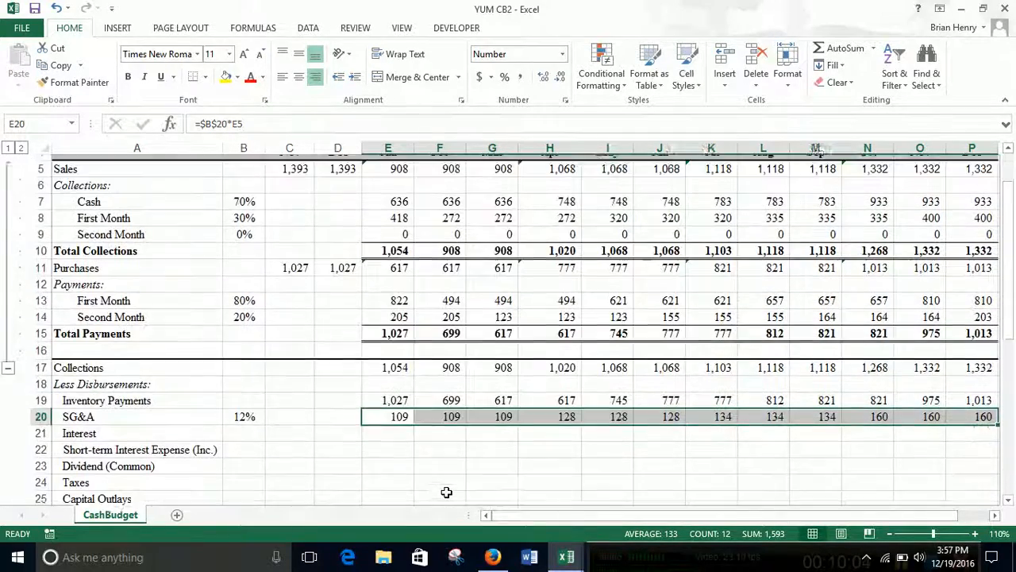
{"action": "scroll", "coordinate": [558, 463], "scroll_direction": "down", "scroll_amount": 3}
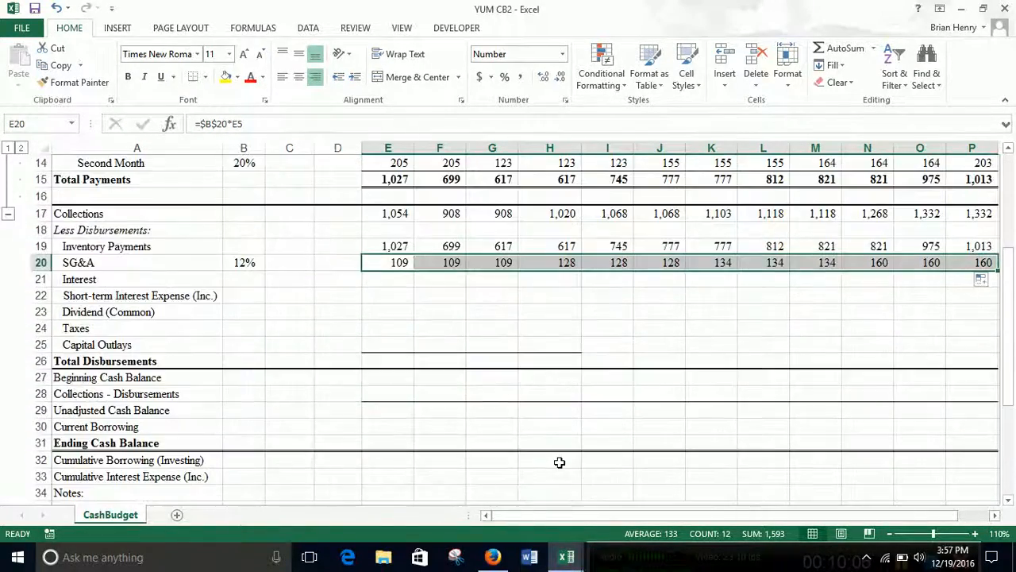
{"action": "scroll", "coordinate": [559, 454], "scroll_direction": "down", "scroll_amount": 2}
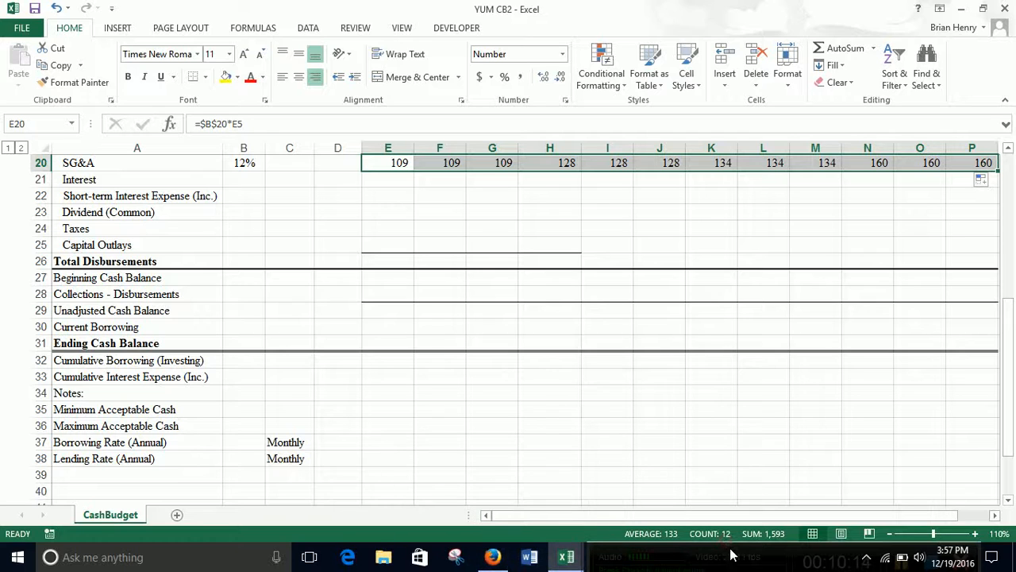
{"action": "left_click", "coordinate": [793, 548]}
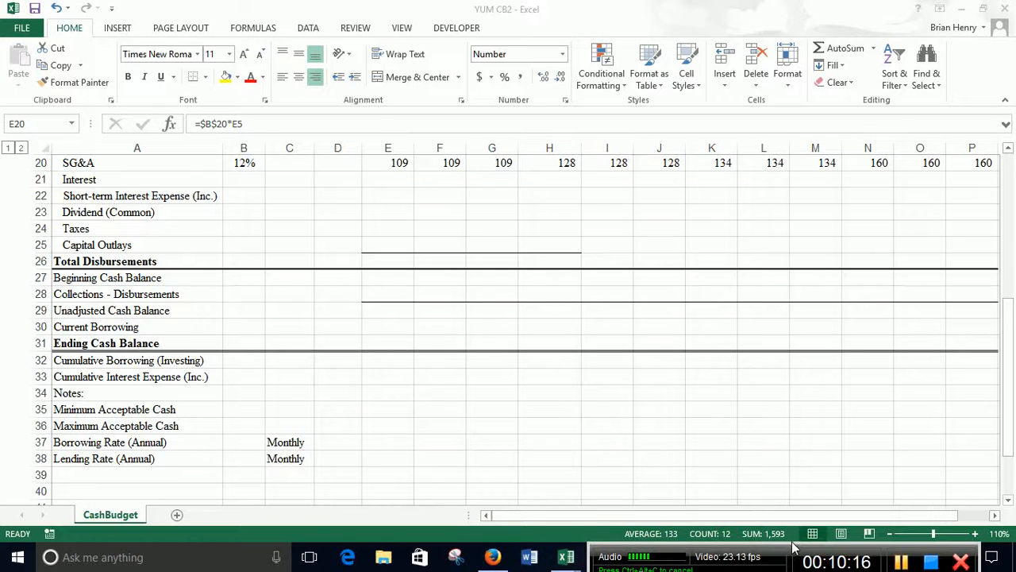